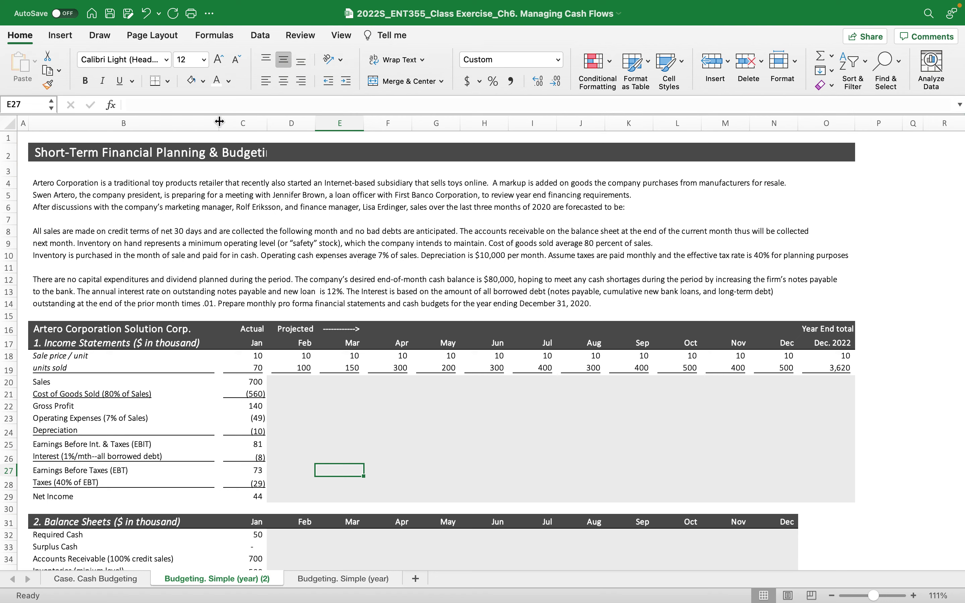
- Widen column B so the full Short-Term Financial Planning & Budgeting title fits
{"action": "left_click_drag", "start_coordinate": [220, 122], "coordinate": [233, 122]}
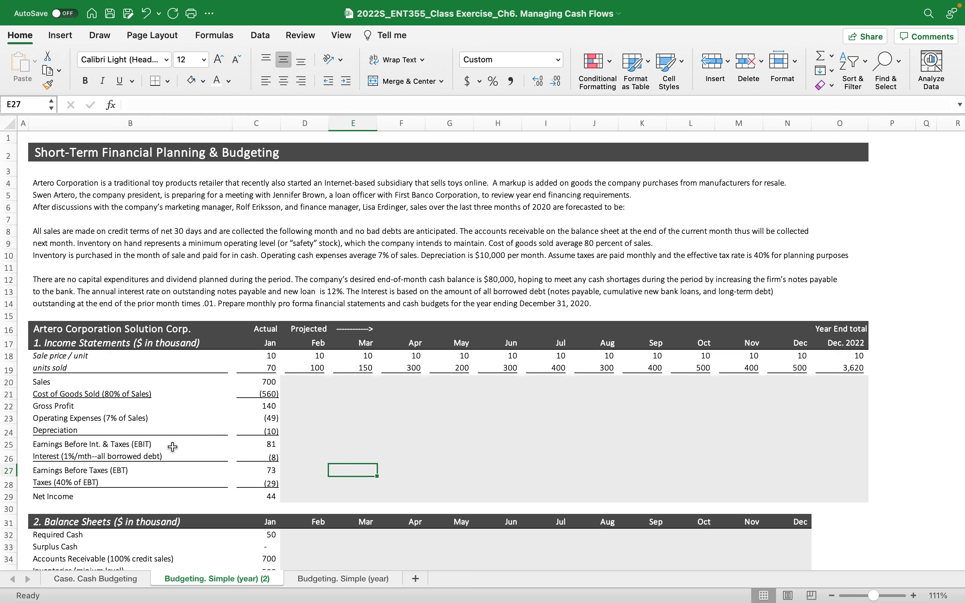
- Review the Case. Cash Budgeting sheet from the initial statements through the sales, purchase and wage schedules to the projected income statements
{"action": "left_click", "coordinate": [85, 585]}
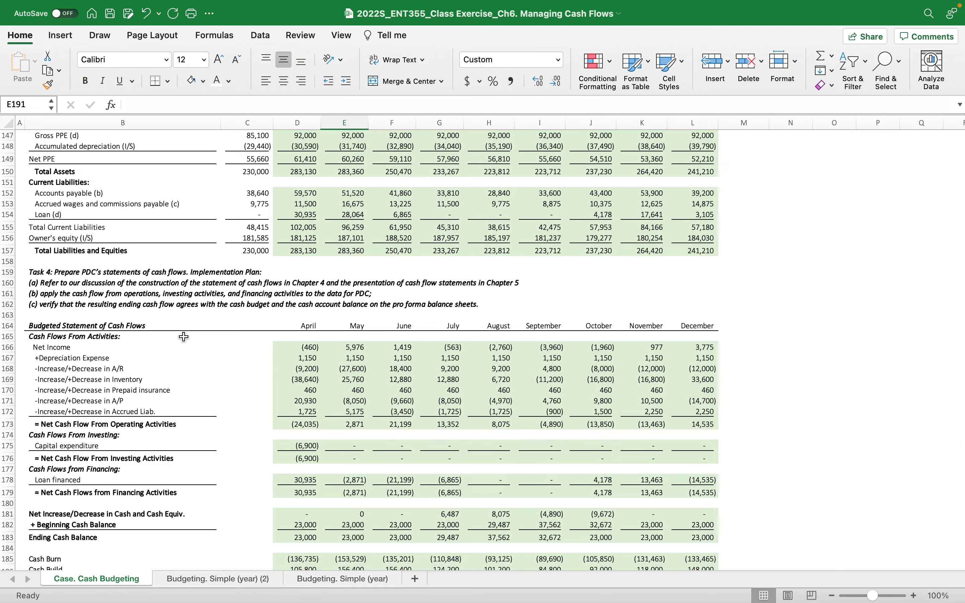
{"action": "scroll", "coordinate": [184, 336], "scroll_direction": "up", "scroll_amount": 7}
{"action": "scroll", "coordinate": [184, 336], "scroll_direction": "up", "scroll_amount": 15}
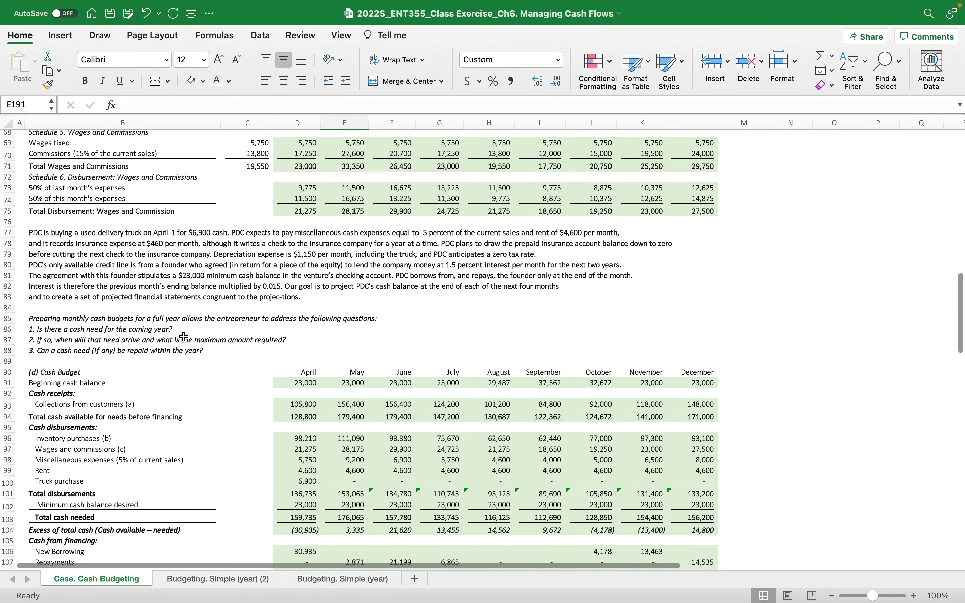
{"action": "scroll", "coordinate": [184, 336], "scroll_direction": "up", "scroll_amount": 15}
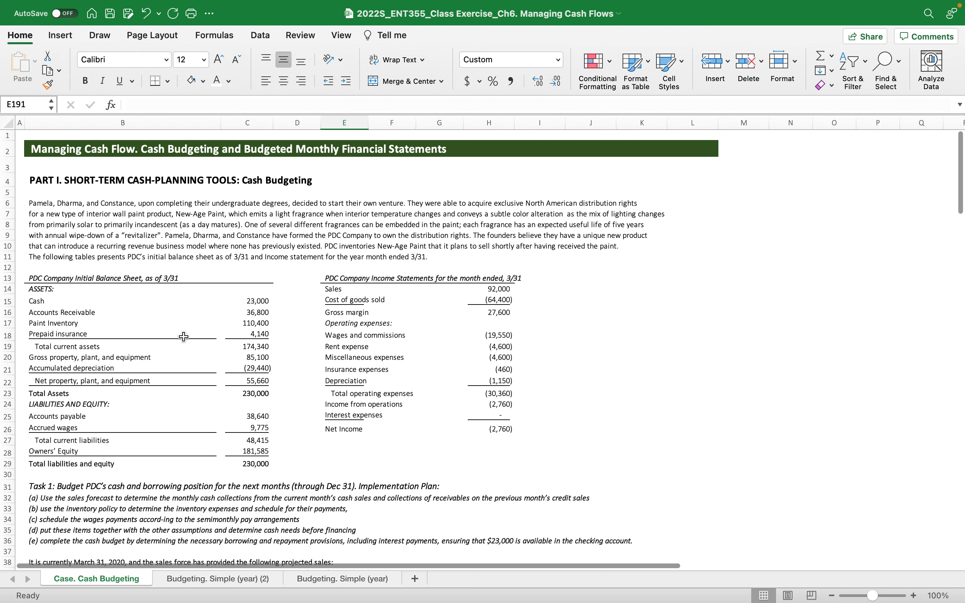
{"action": "scroll", "coordinate": [184, 337], "scroll_direction": "down", "scroll_amount": 6}
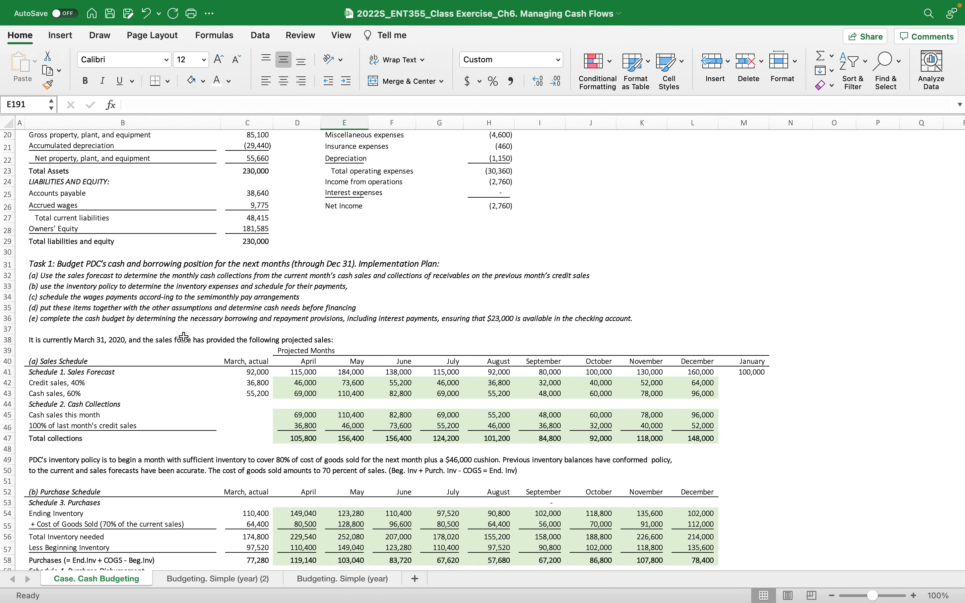
{"action": "scroll", "coordinate": [184, 336], "scroll_direction": "down", "scroll_amount": 6}
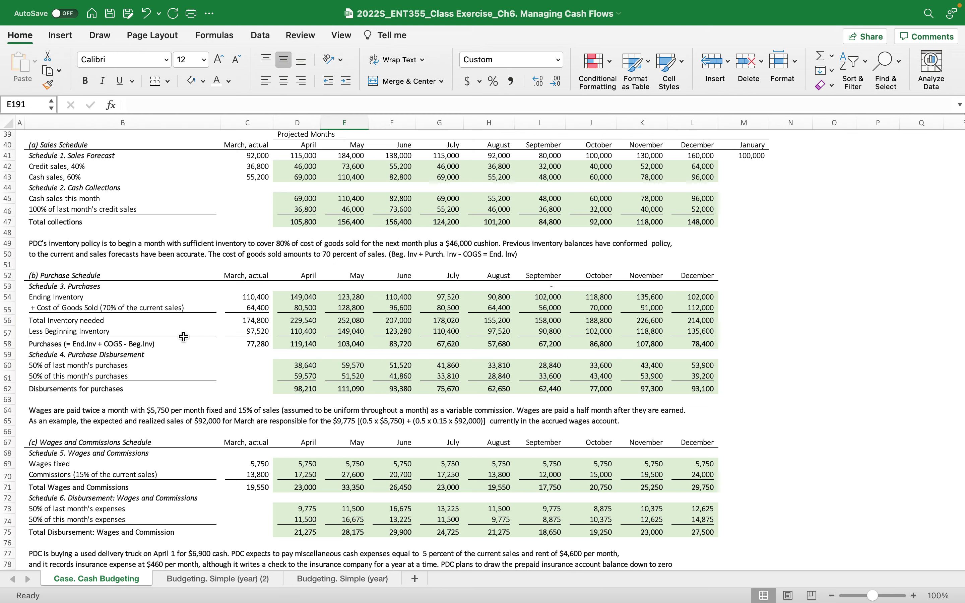
{"action": "scroll", "coordinate": [184, 337], "scroll_direction": "down", "scroll_amount": 9}
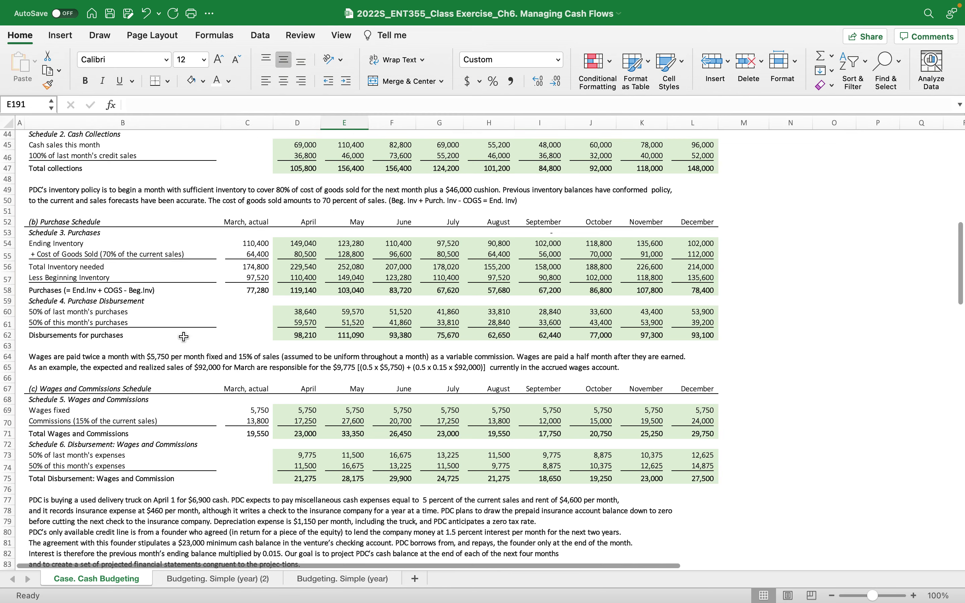
{"action": "scroll", "coordinate": [184, 336], "scroll_direction": "down", "scroll_amount": 11}
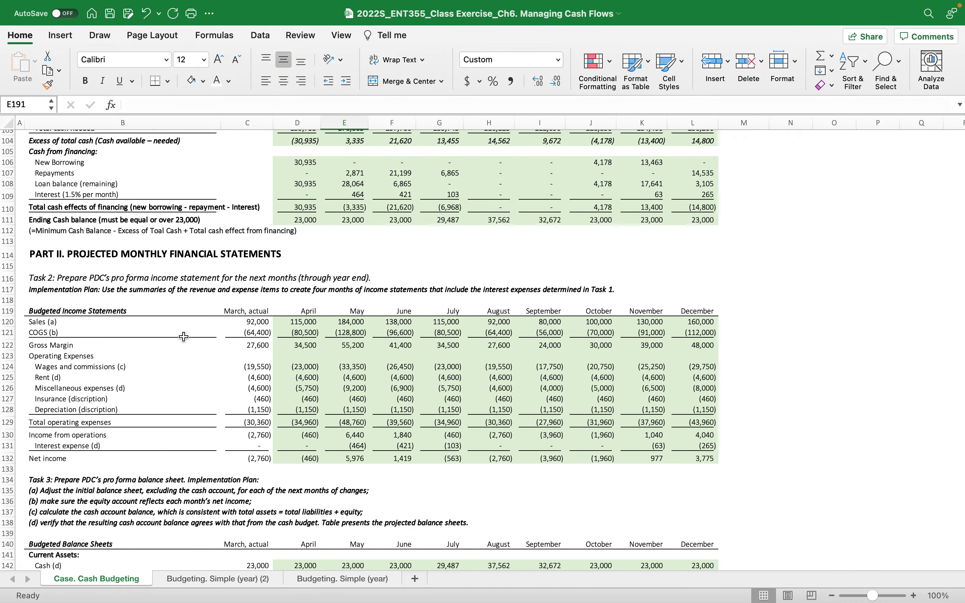
{"action": "scroll", "coordinate": [201, 501], "scroll_direction": "down", "scroll_amount": 4}
- Examine the Budgeting. Simple (year) (2) sheet's income statement, balance sheet, cash flow and cash budget sections, including the New Bank Loans row
{"action": "left_click", "coordinate": [215, 580]}
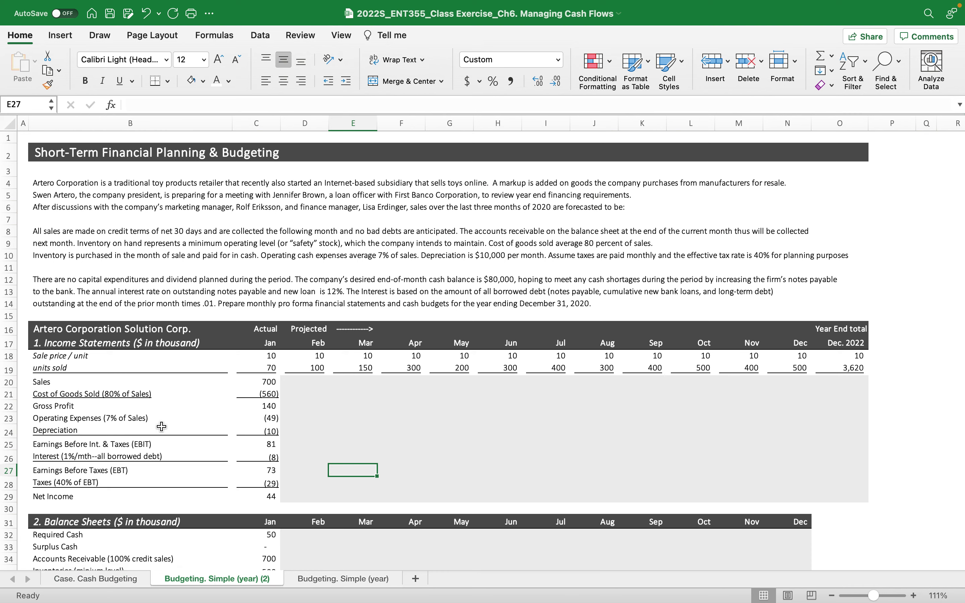
{"action": "scroll", "coordinate": [162, 427], "scroll_direction": "down", "scroll_amount": 5}
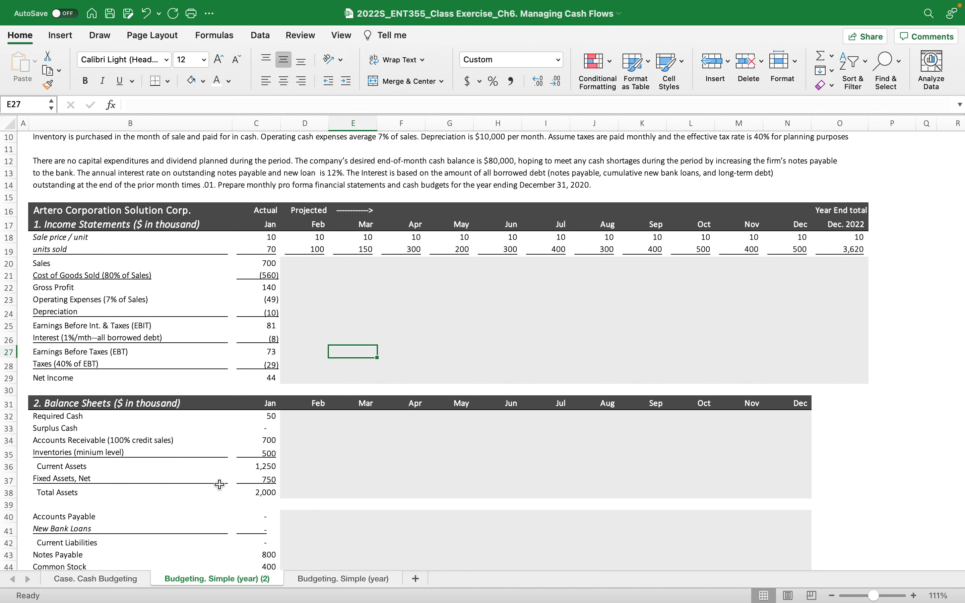
{"action": "scroll", "coordinate": [215, 483], "scroll_direction": "up", "scroll_amount": 2}
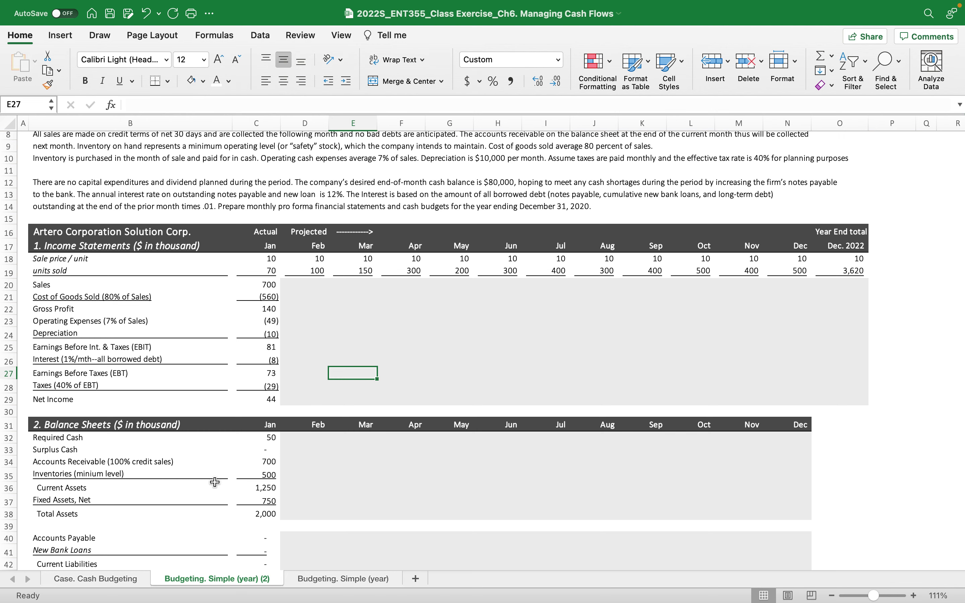
{"action": "scroll", "coordinate": [216, 483], "scroll_direction": "down", "scroll_amount": 6}
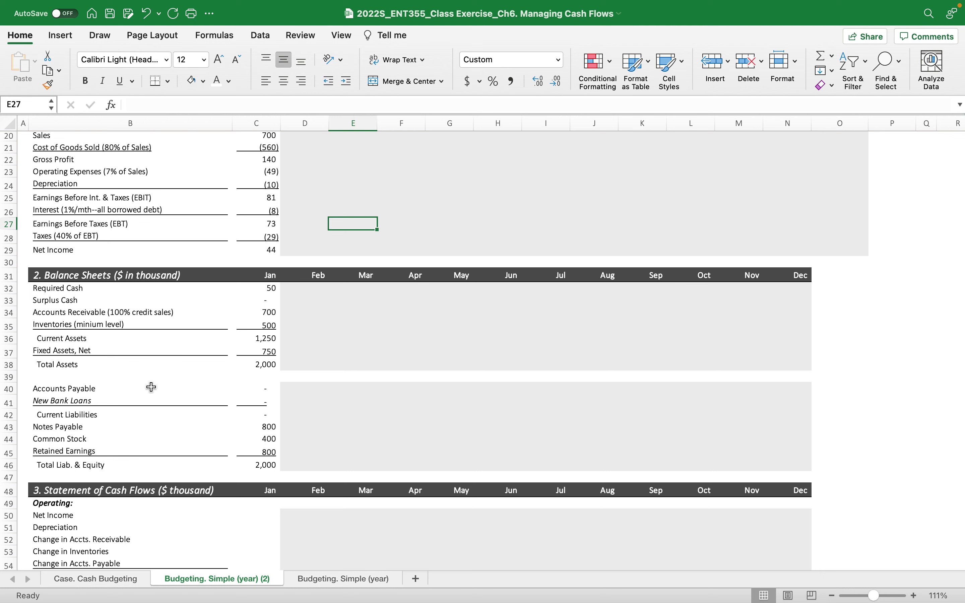
{"action": "left_click", "coordinate": [9, 402]}
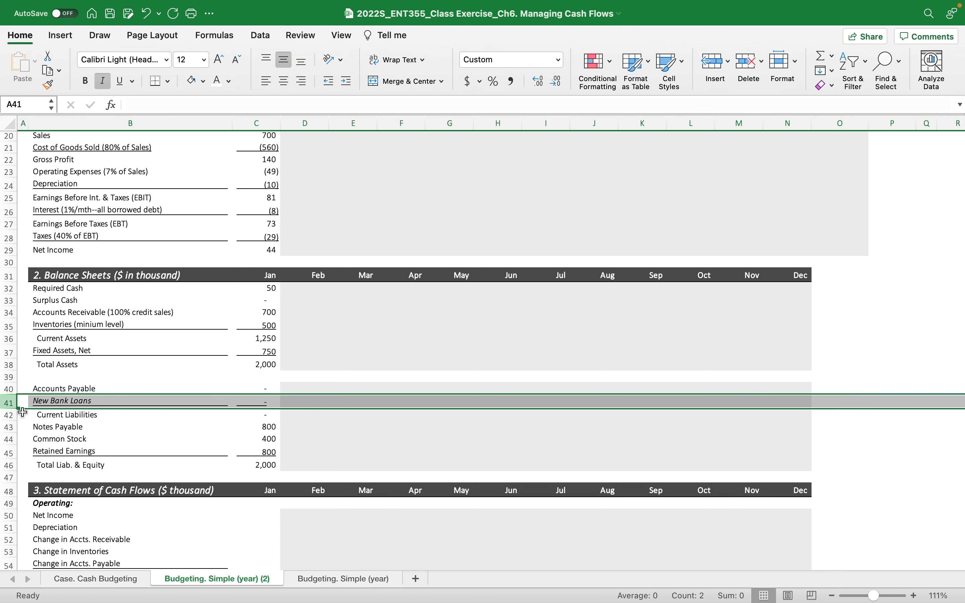
{"action": "scroll", "coordinate": [141, 459], "scroll_direction": "down", "scroll_amount": 7}
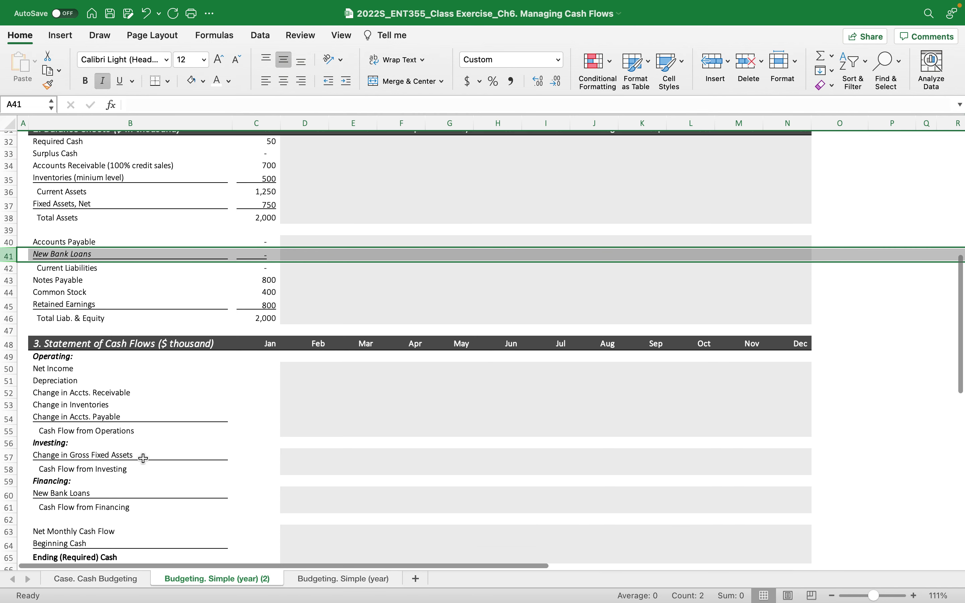
{"action": "scroll", "coordinate": [144, 459], "scroll_direction": "down", "scroll_amount": 2}
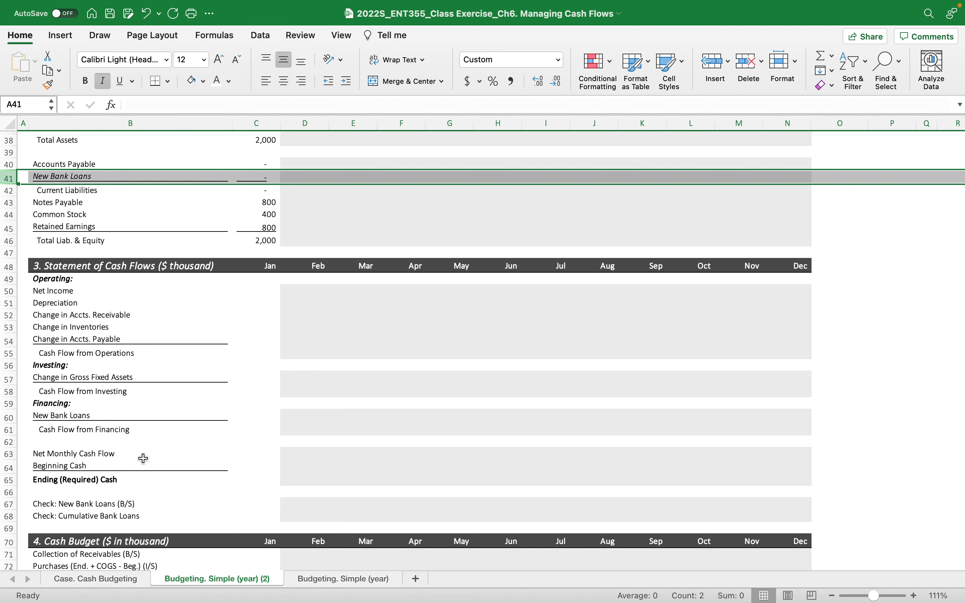
{"action": "scroll", "coordinate": [143, 459], "scroll_direction": "down", "scroll_amount": 5}
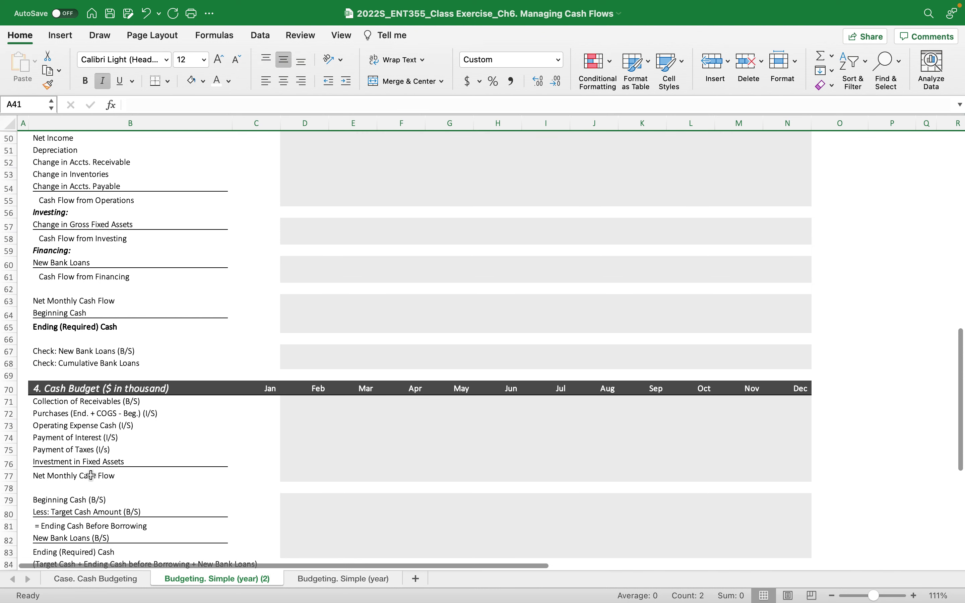
{"action": "scroll", "coordinate": [91, 476], "scroll_direction": "down", "scroll_amount": 1}
{"action": "scroll", "coordinate": [91, 476], "scroll_direction": "down", "scroll_amount": 2}
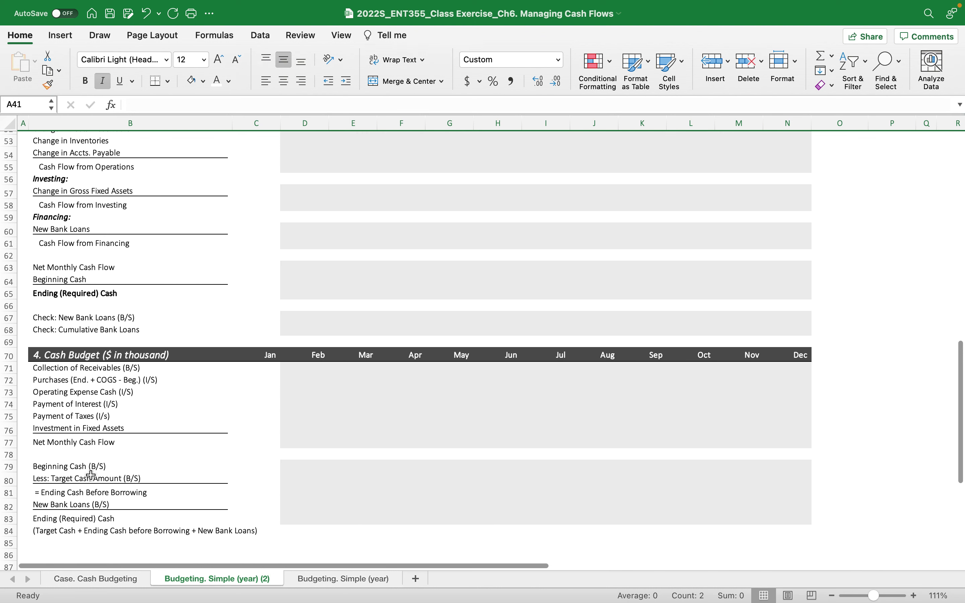
{"action": "scroll", "coordinate": [91, 476], "scroll_direction": "up", "scroll_amount": 10}
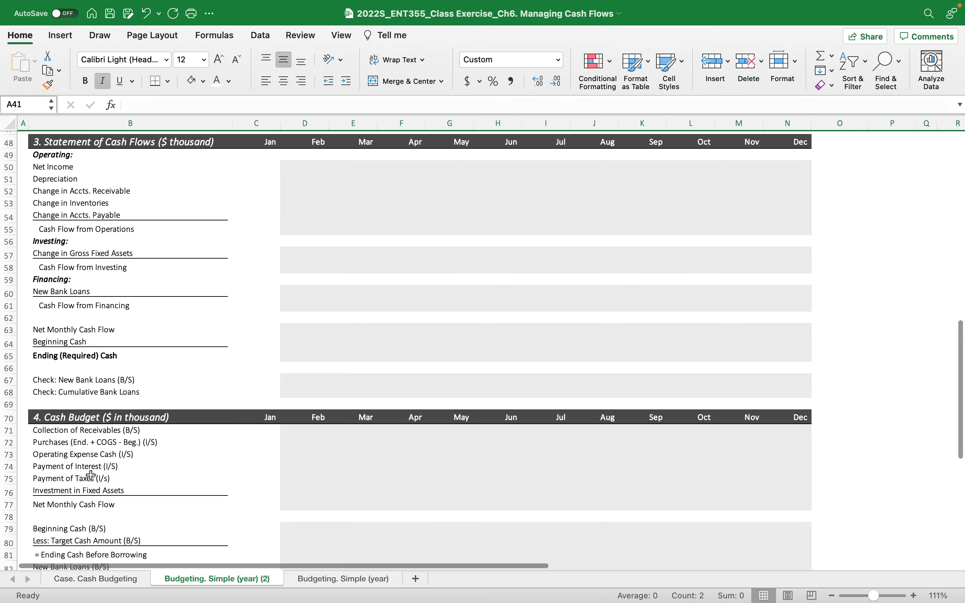
{"action": "scroll", "coordinate": [91, 475], "scroll_direction": "up", "scroll_amount": 12}
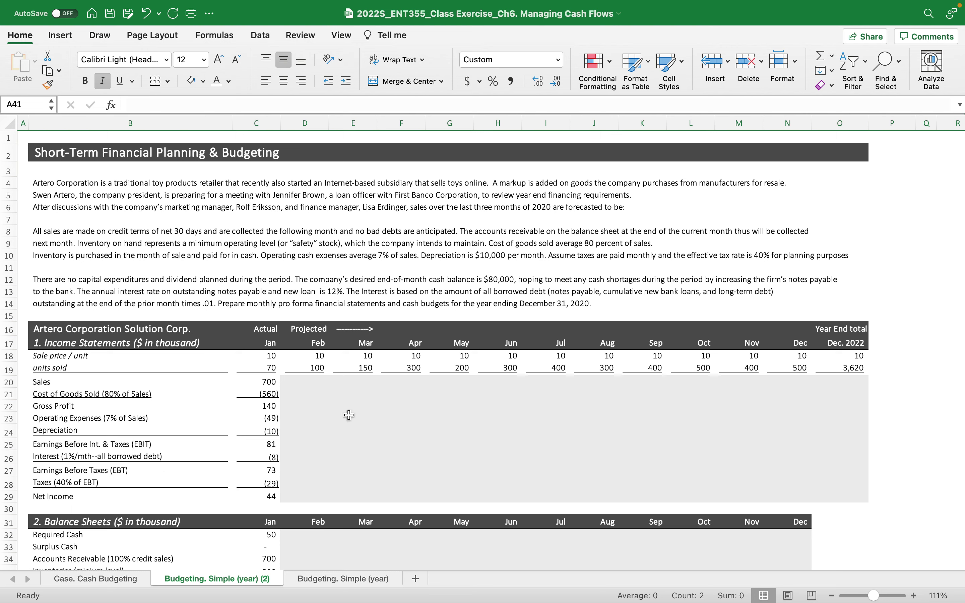
- Check the assumptions for sales, cost of goods sold and operating expenses, plus the bank loans and notes payable that drive interest
{"action": "left_click", "coordinate": [310, 366]}
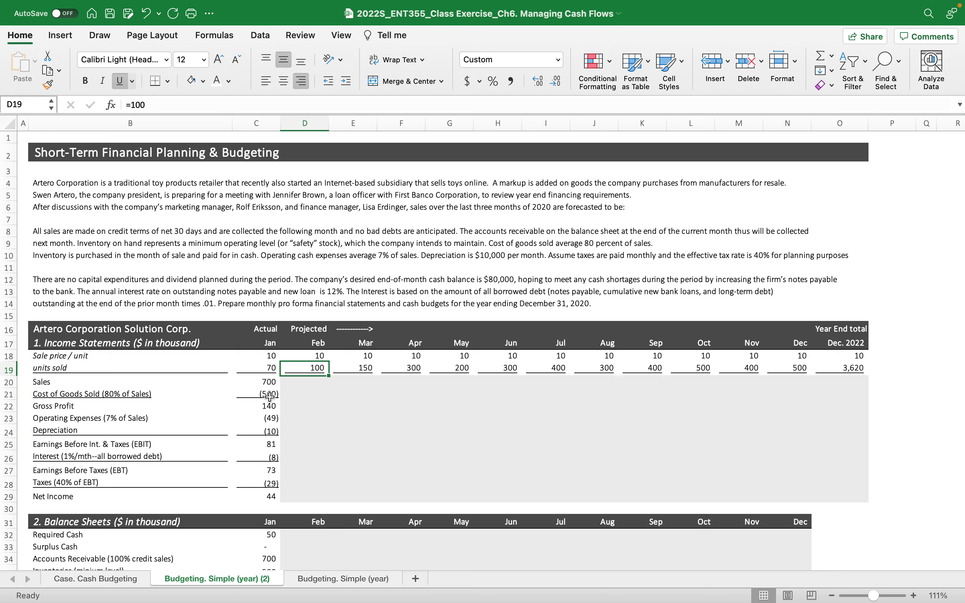
{"action": "left_click", "coordinate": [310, 385]}
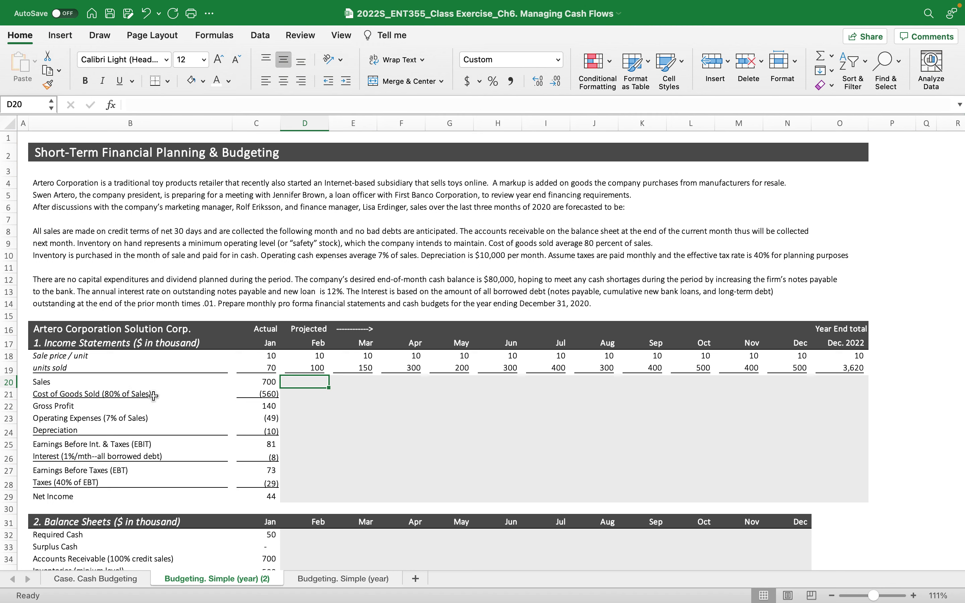
{"action": "left_click", "coordinate": [141, 392]}
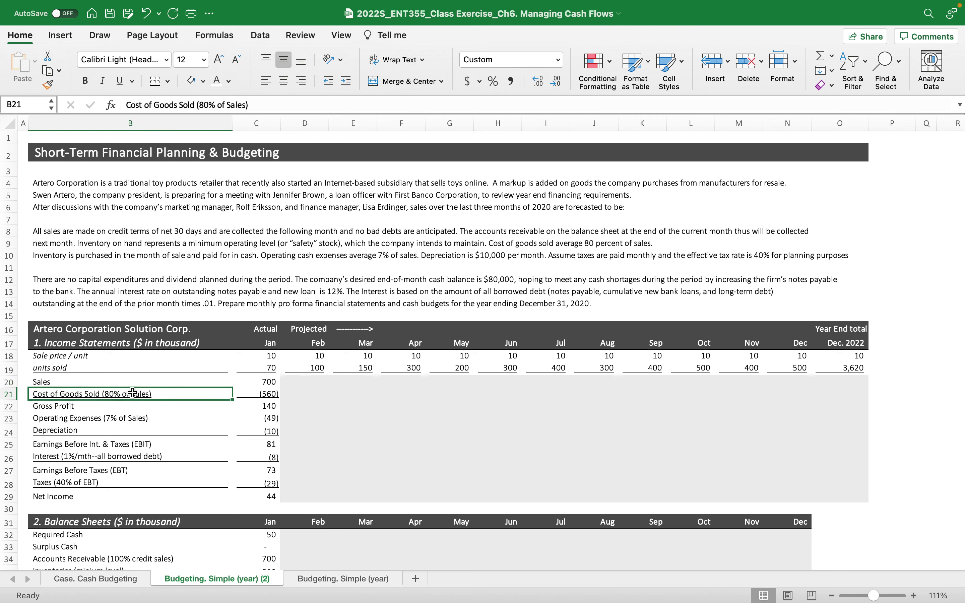
{"action": "left_click", "coordinate": [124, 418]}
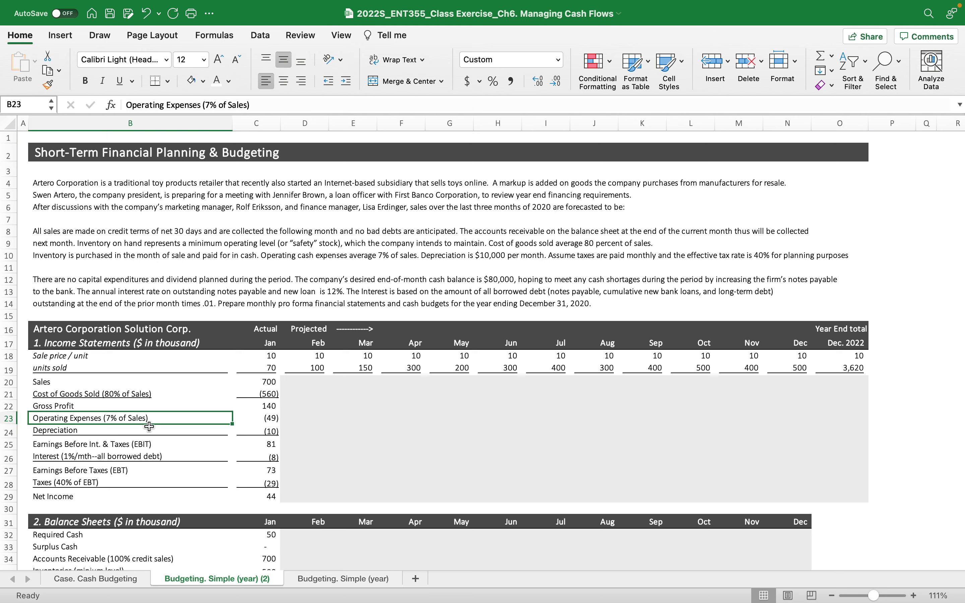
{"action": "left_click", "coordinate": [144, 396]}
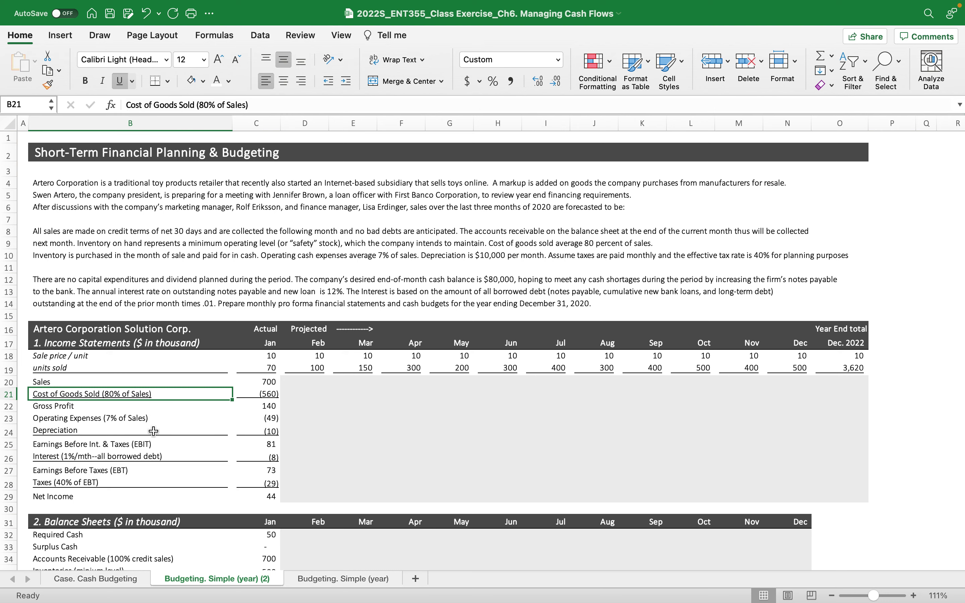
{"action": "scroll", "coordinate": [153, 431], "scroll_direction": "down", "scroll_amount": 2}
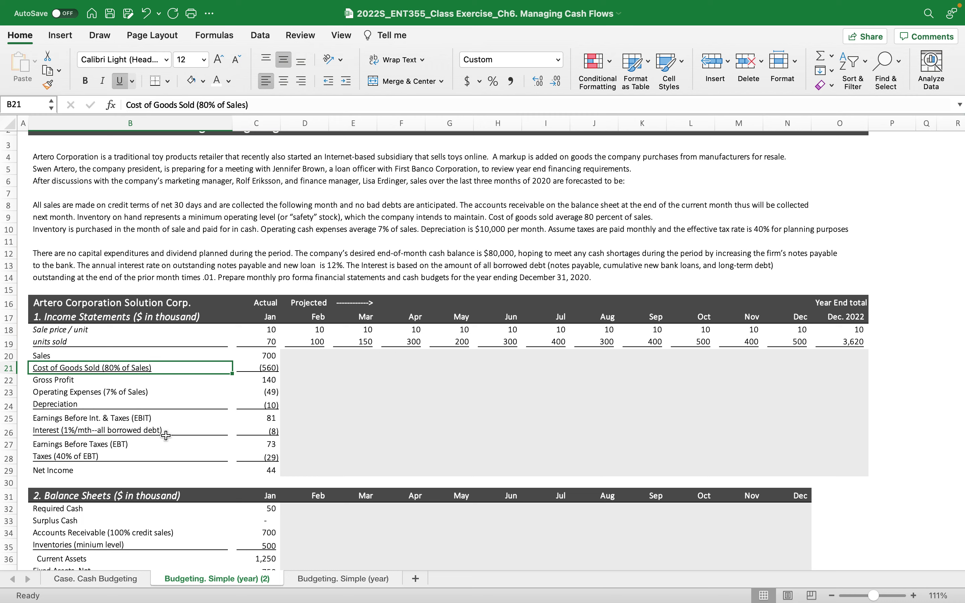
{"action": "scroll", "coordinate": [187, 432], "scroll_direction": "down", "scroll_amount": 10}
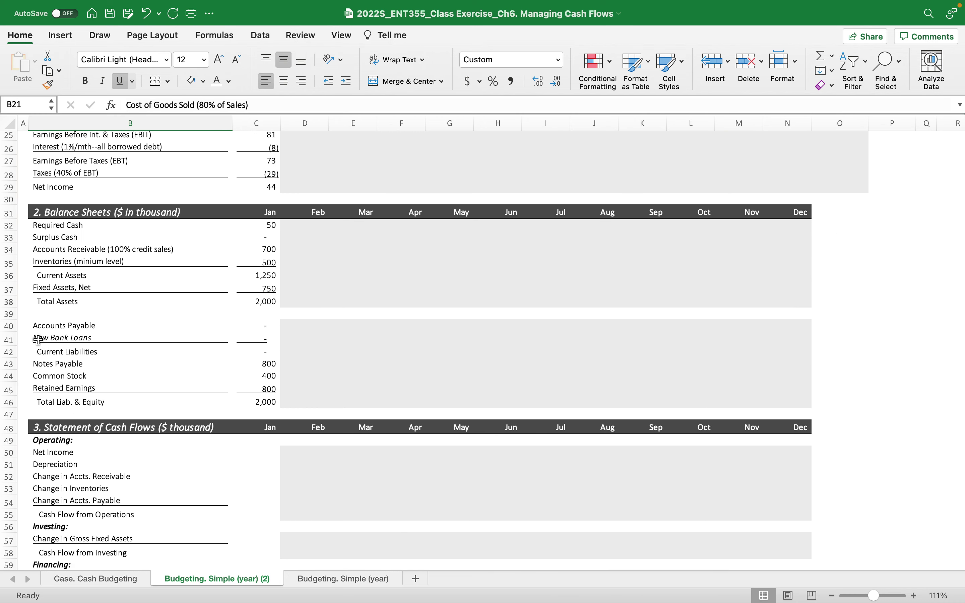
{"action": "left_click", "coordinate": [38, 339]}
{"action": "left_click", "coordinate": [38, 365]}
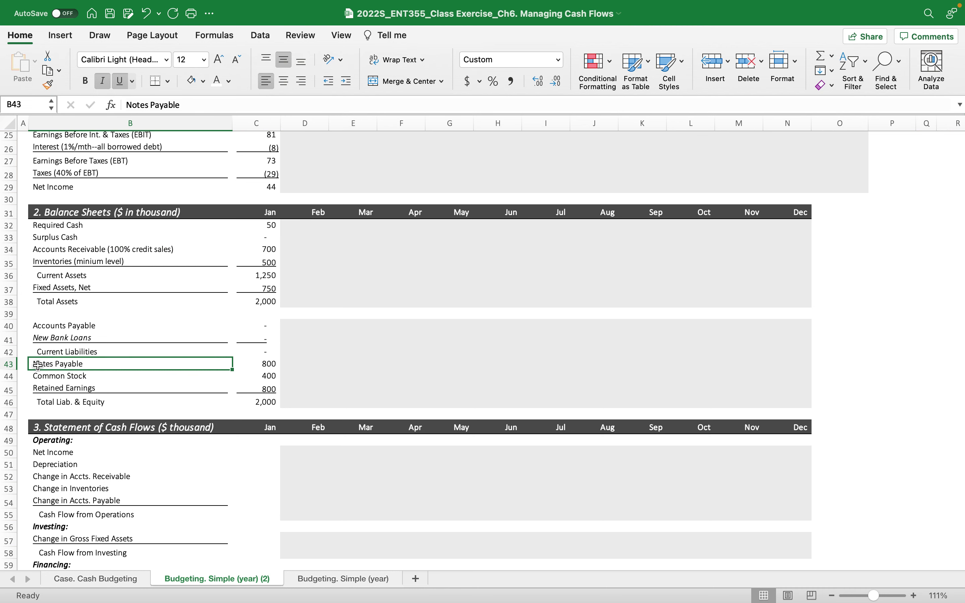
{"action": "scroll", "coordinate": [91, 357], "scroll_direction": "up", "scroll_amount": 10}
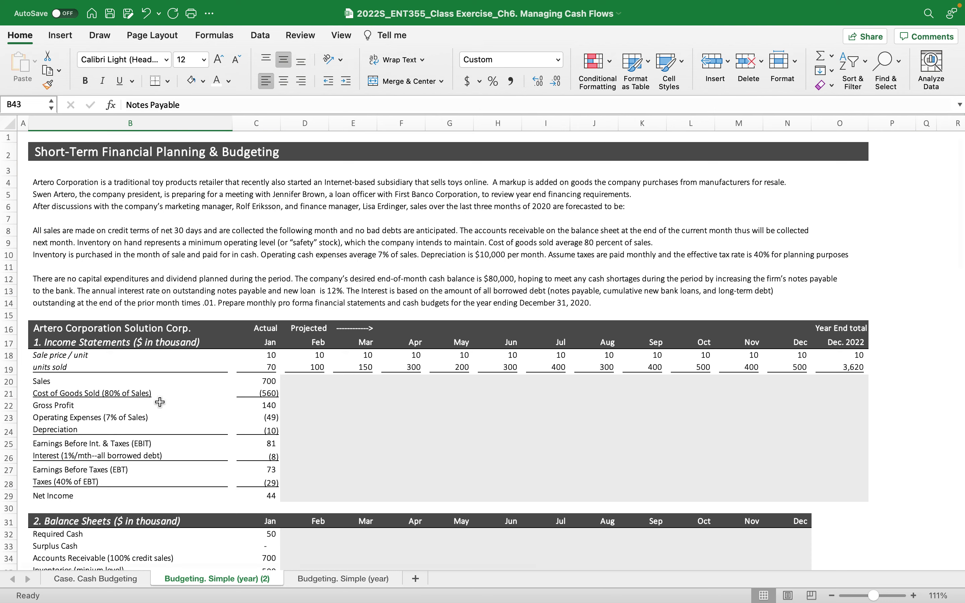
{"action": "scroll", "coordinate": [160, 402], "scroll_direction": "down", "scroll_amount": 3}
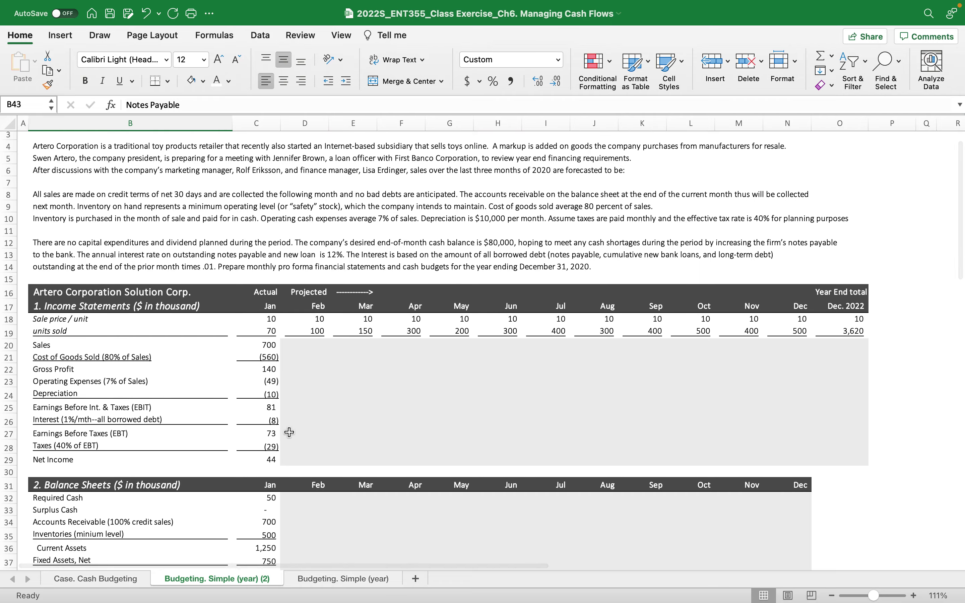
{"action": "scroll", "coordinate": [312, 419], "scroll_direction": "down", "scroll_amount": 9}
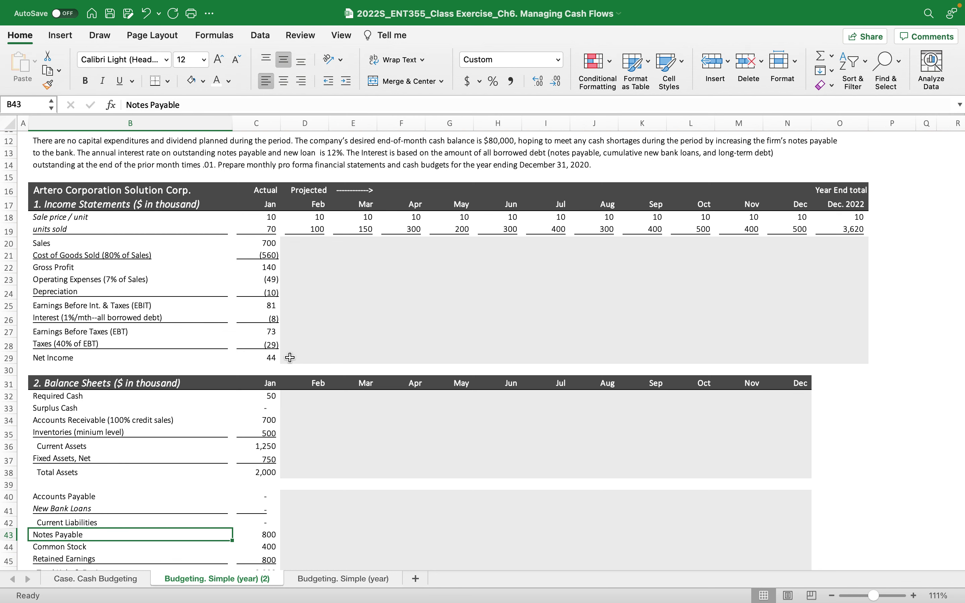
{"action": "scroll", "coordinate": [291, 358], "scroll_direction": "down", "scroll_amount": 4}
{"action": "scroll", "coordinate": [290, 357], "scroll_direction": "up", "scroll_amount": 5}
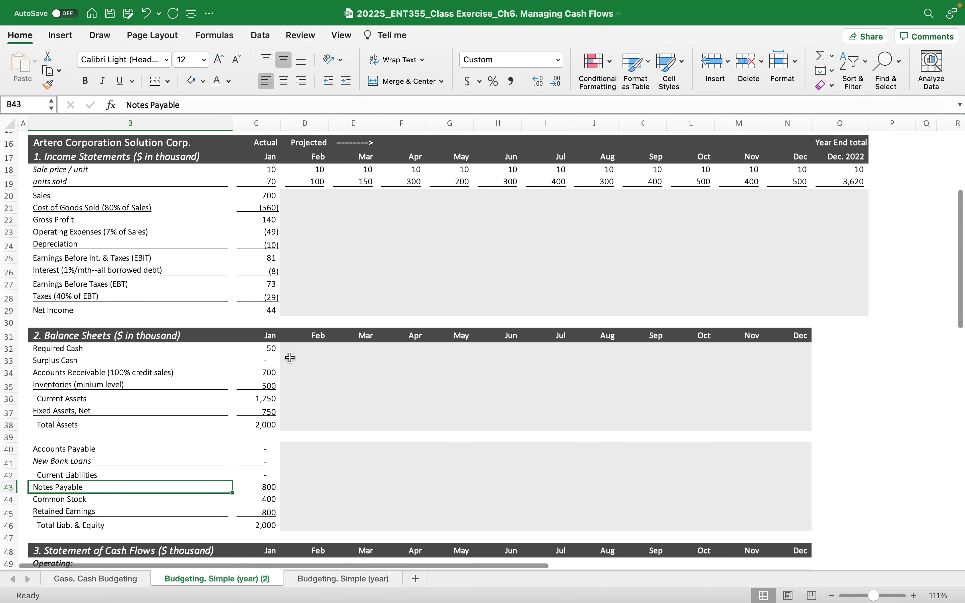
- Calculate February sales in D20 as sale price times units sold with the formula =D18*D19
{"action": "scroll", "coordinate": [312, 305], "scroll_direction": "up", "scroll_amount": 1}
{"action": "left_click", "coordinate": [312, 292]}
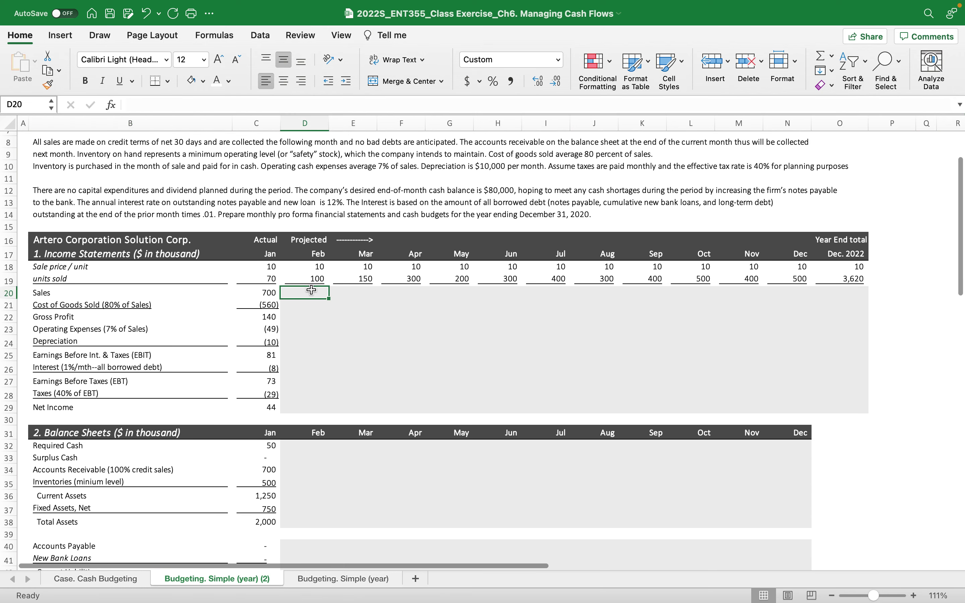
{"action": "type", "text": "="}
{"action": "left_click", "coordinate": [309, 267]}
{"action": "type", "text": "*"}
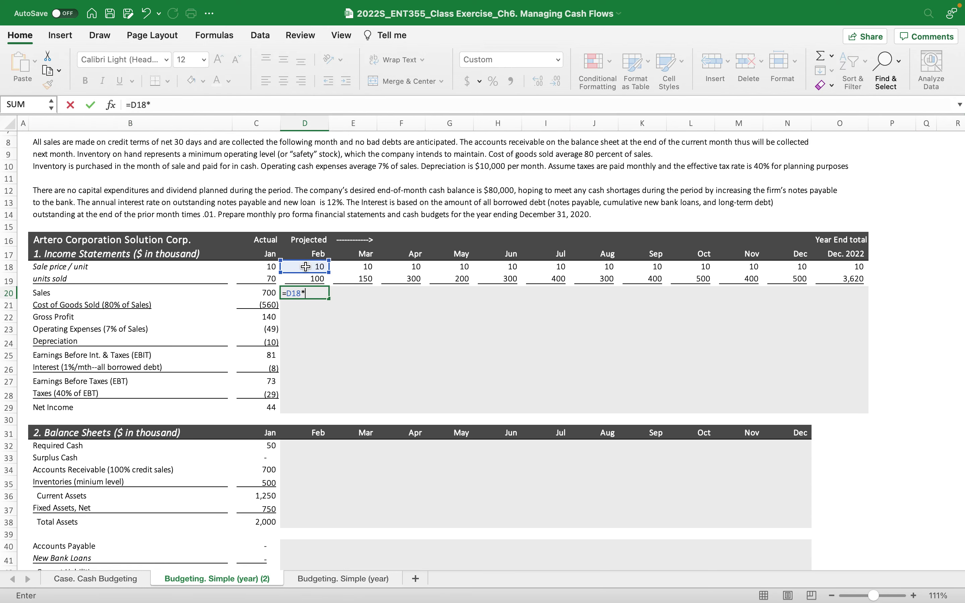
{"action": "left_click", "coordinate": [300, 278]}
{"action": "key", "text": "Return"}
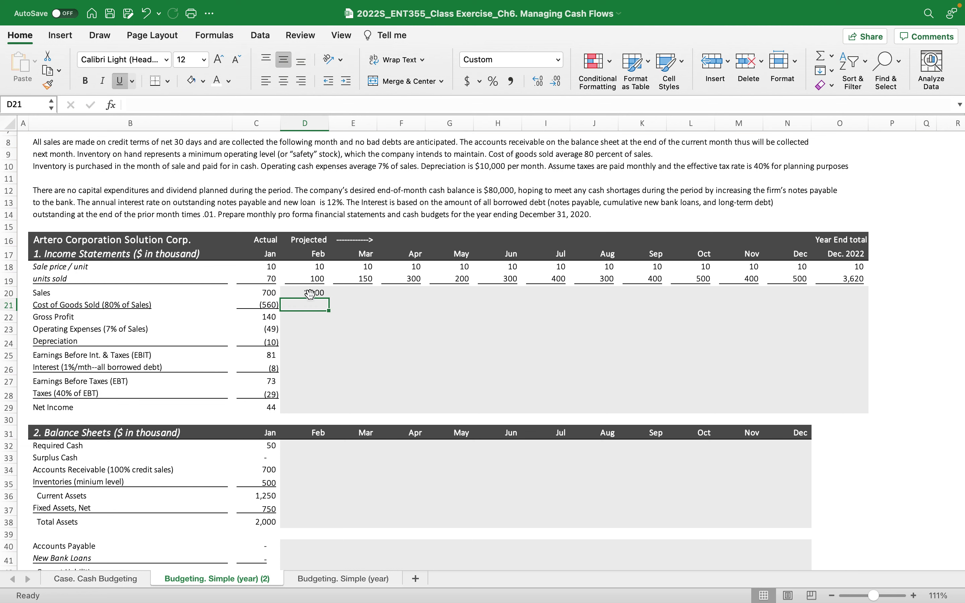
- Copy the February sales formula across the Sales row from March through December
{"action": "left_click", "coordinate": [325, 296]}
{"action": "left_click_drag", "start_coordinate": [329, 299], "coordinate": [800, 307]}
{"action": "left_click", "coordinate": [304, 304]}
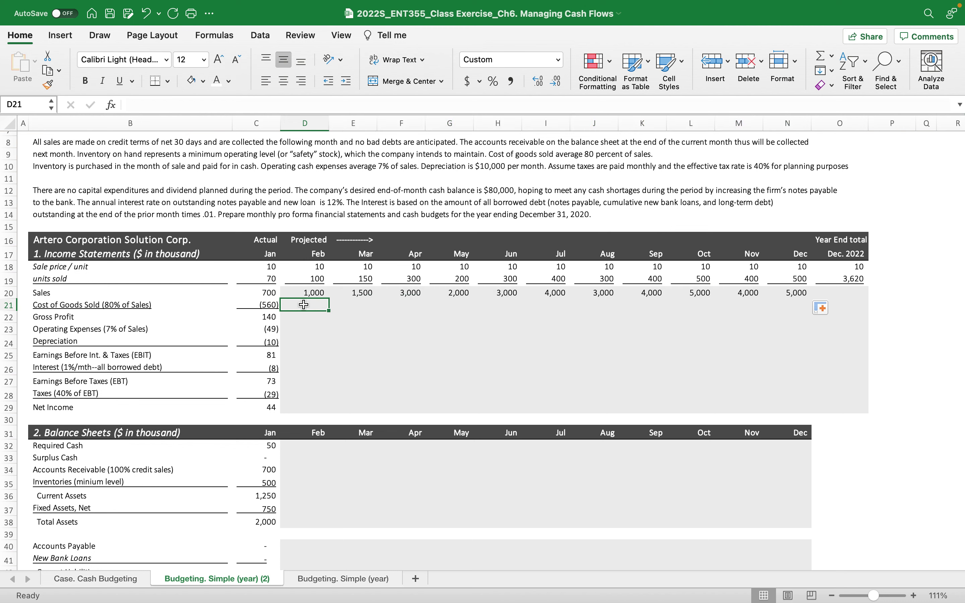
- Calculate February cost of goods sold in D21 with the formula =-80%*D20 and copy it across through December
{"action": "type", "text": "="}
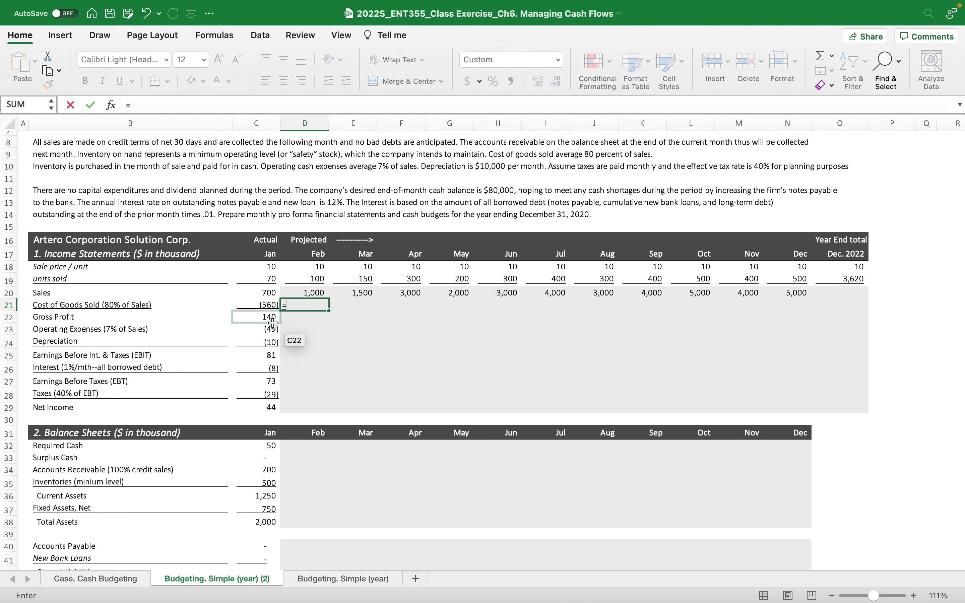
{"action": "type", "text": "-80%*"}
{"action": "left_click", "coordinate": [308, 293]}
{"action": "key", "text": "Return"}
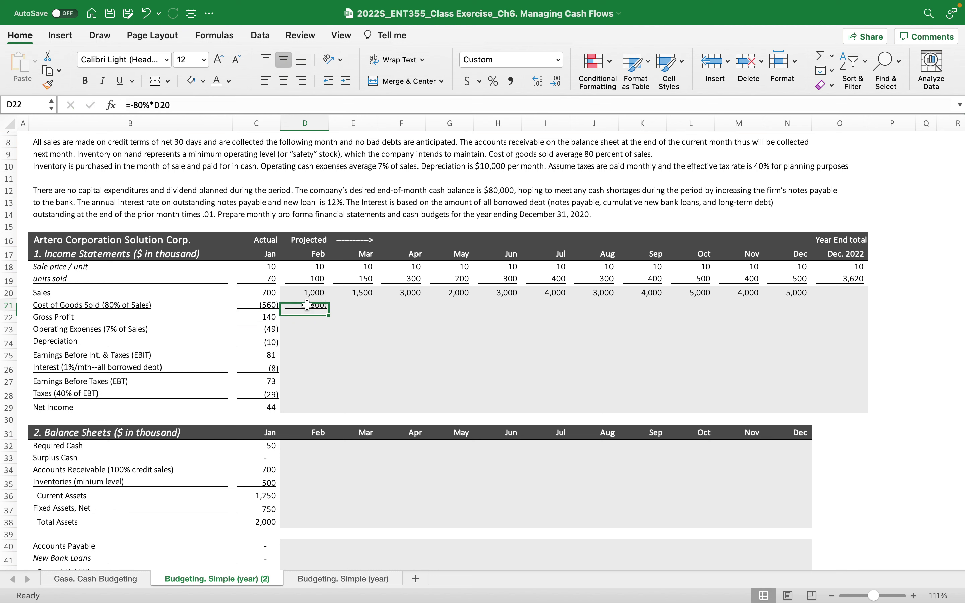
{"action": "left_click", "coordinate": [307, 305]}
{"action": "left_click_drag", "start_coordinate": [329, 310], "coordinate": [798, 308]}
- Calculate February gross profit in D22 with the formula =D20+D21 and copy it across through December
{"action": "left_click", "coordinate": [306, 318]}
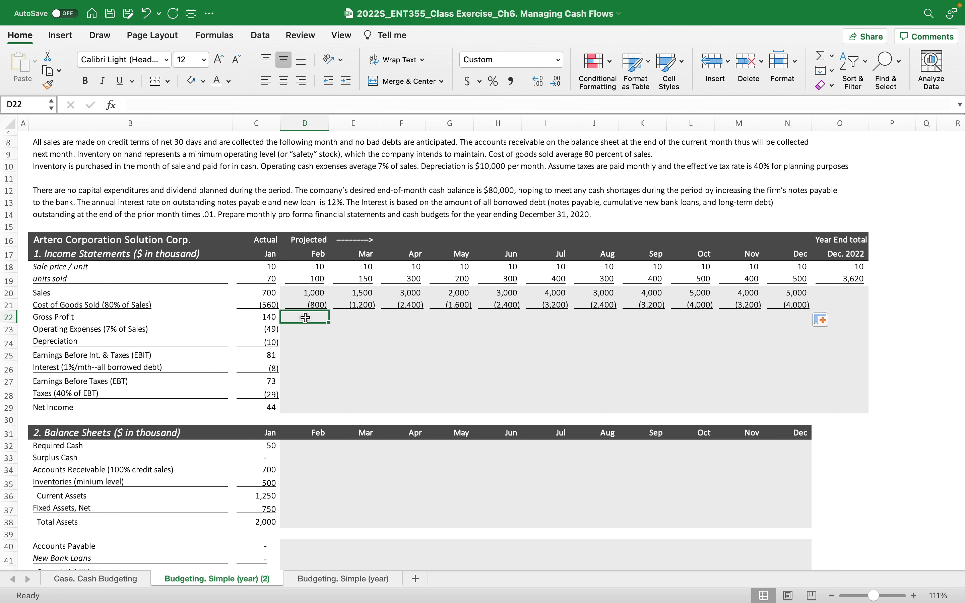
{"action": "type", "text": "="}
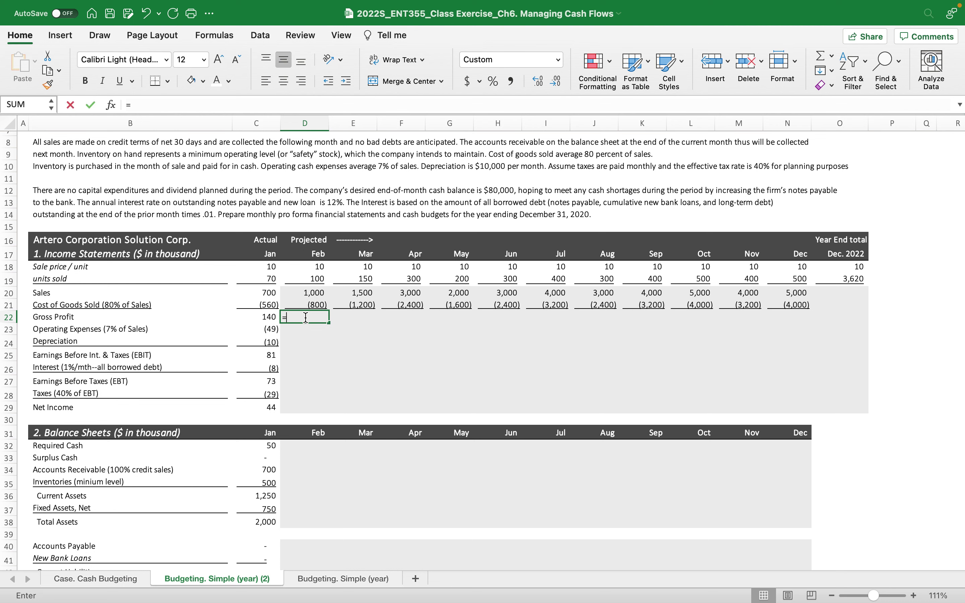
{"action": "left_click", "coordinate": [303, 293]}
{"action": "type", "text": "+"}
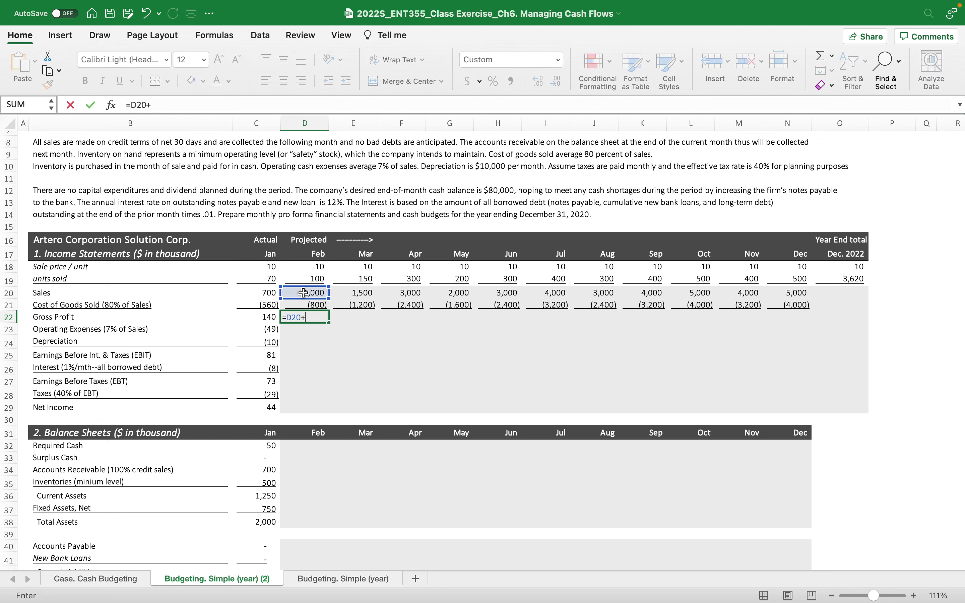
{"action": "left_click", "coordinate": [306, 305]}
{"action": "key", "text": "Return"}
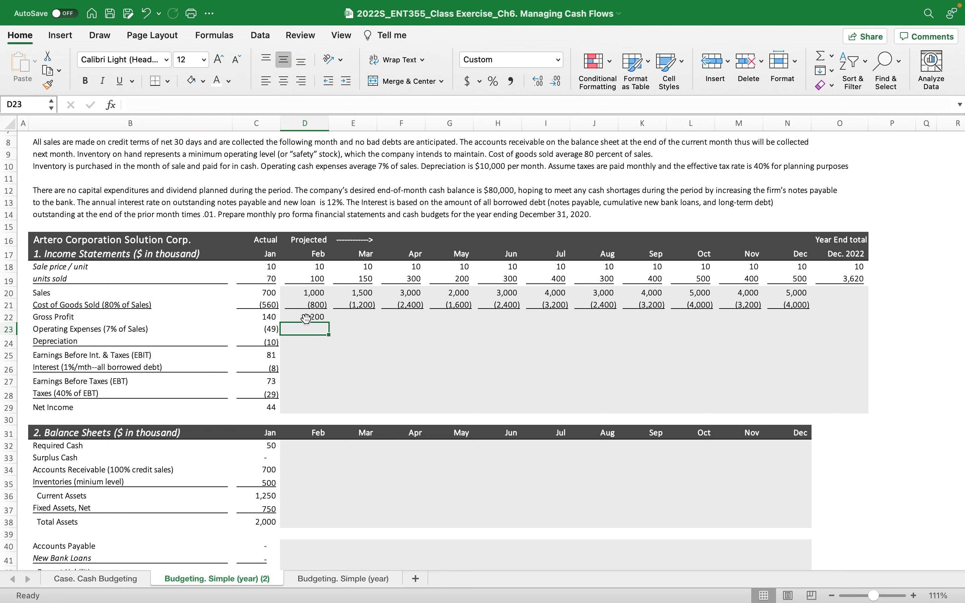
{"action": "left_click", "coordinate": [326, 318]}
{"action": "left_click_drag", "start_coordinate": [332, 323], "coordinate": [803, 324]}
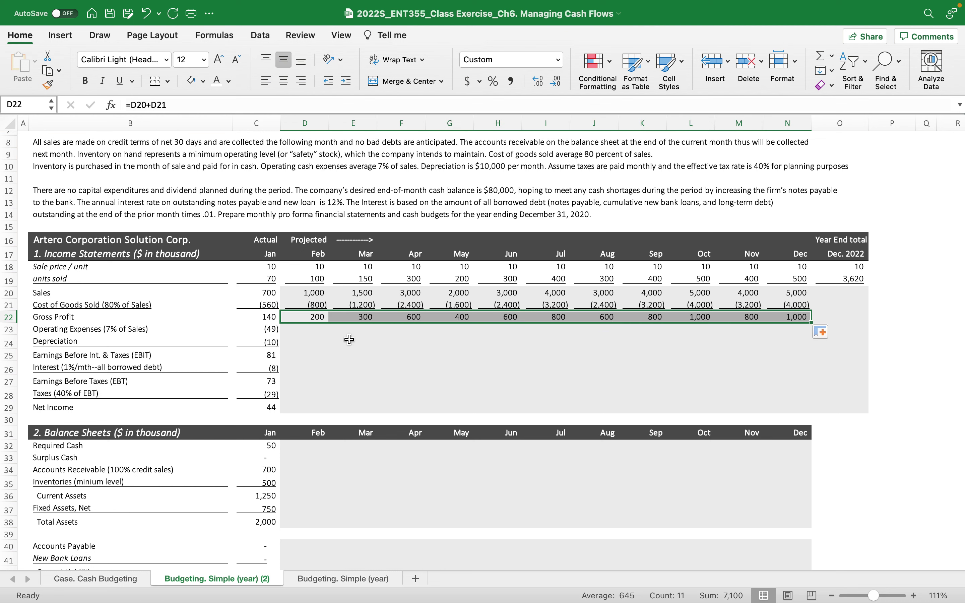
- Calculate February operating expenses in D23 with the formula =-7%*D20 and copy it across through December
{"action": "left_click", "coordinate": [302, 328]}
{"action": "type", "text": "=-"}
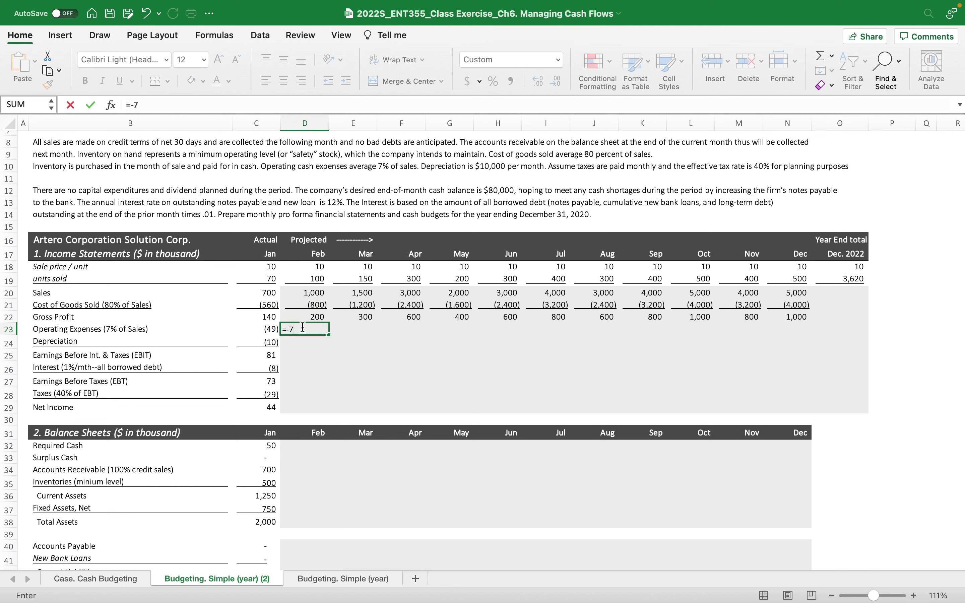
{"action": "type", "text": "7%*"}
{"action": "left_click", "coordinate": [313, 292]}
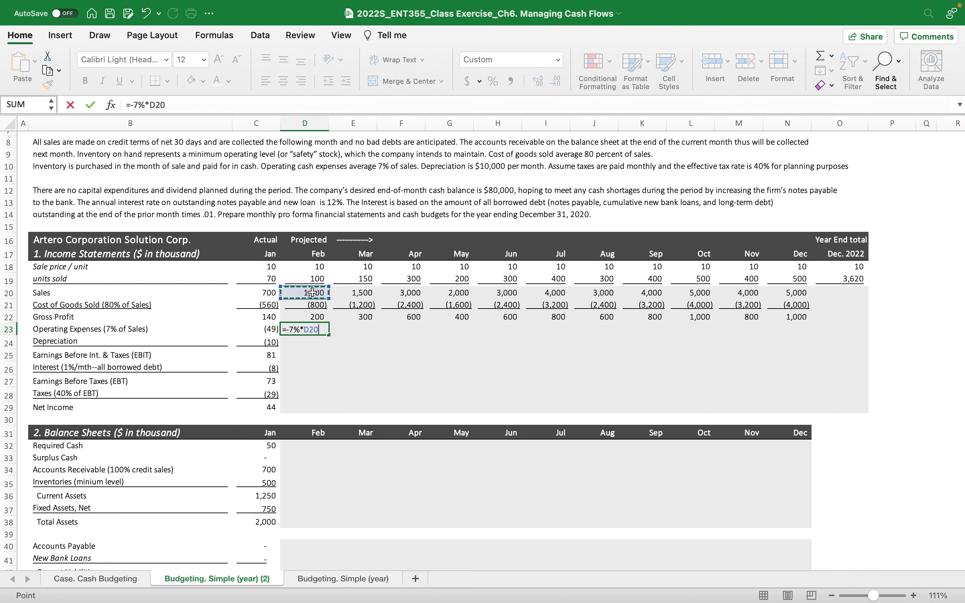
{"action": "key", "text": "Return"}
{"action": "left_click", "coordinate": [306, 330]}
{"action": "left_click_drag", "start_coordinate": [328, 334], "coordinate": [774, 329]}
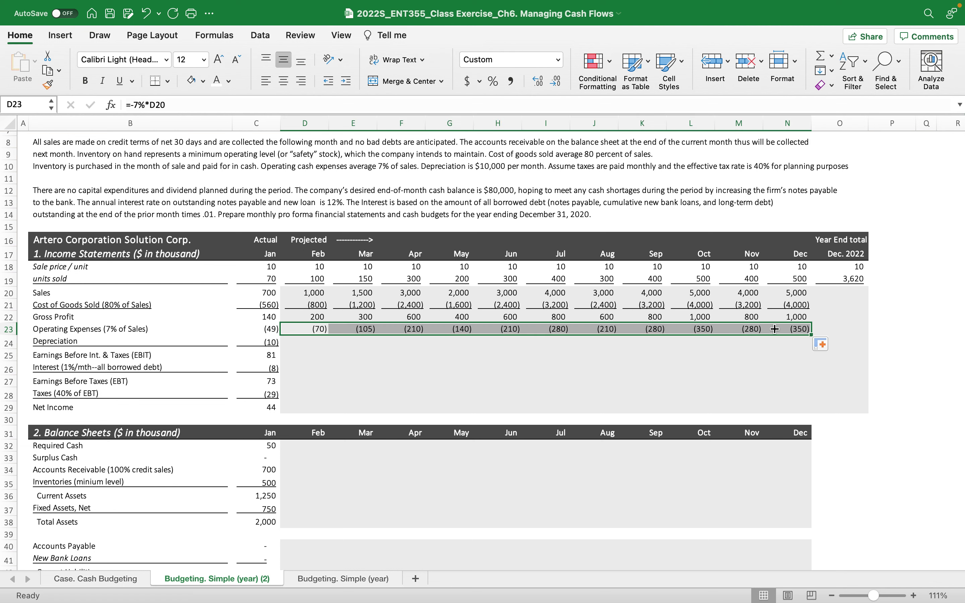
- Link February depreciation in D24 to January's amount with =C24 and copy it across through December
{"action": "left_click", "coordinate": [325, 339]}
{"action": "type", "text": "="}
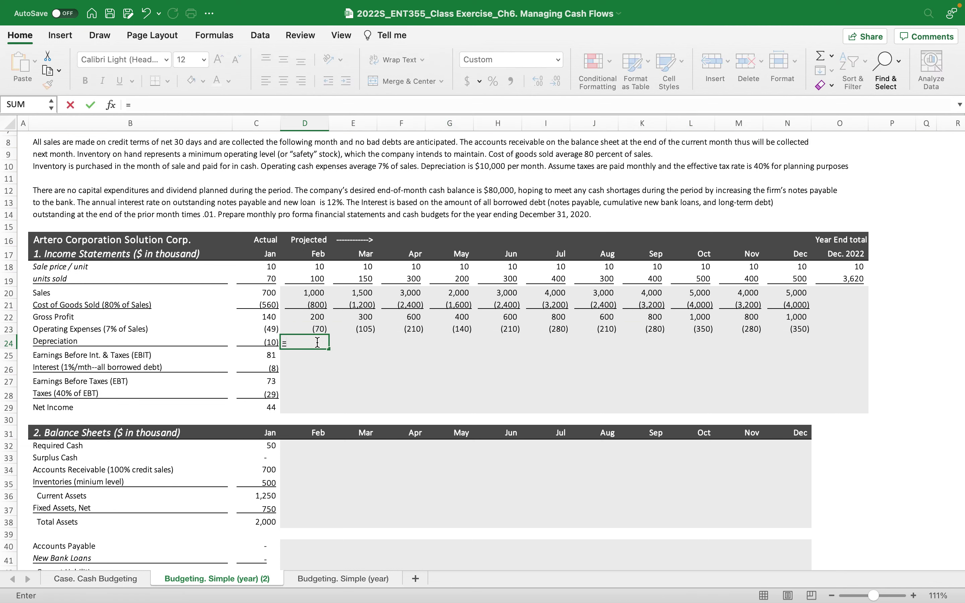
{"action": "left_click", "coordinate": [260, 343]}
{"action": "key", "text": "Return"}
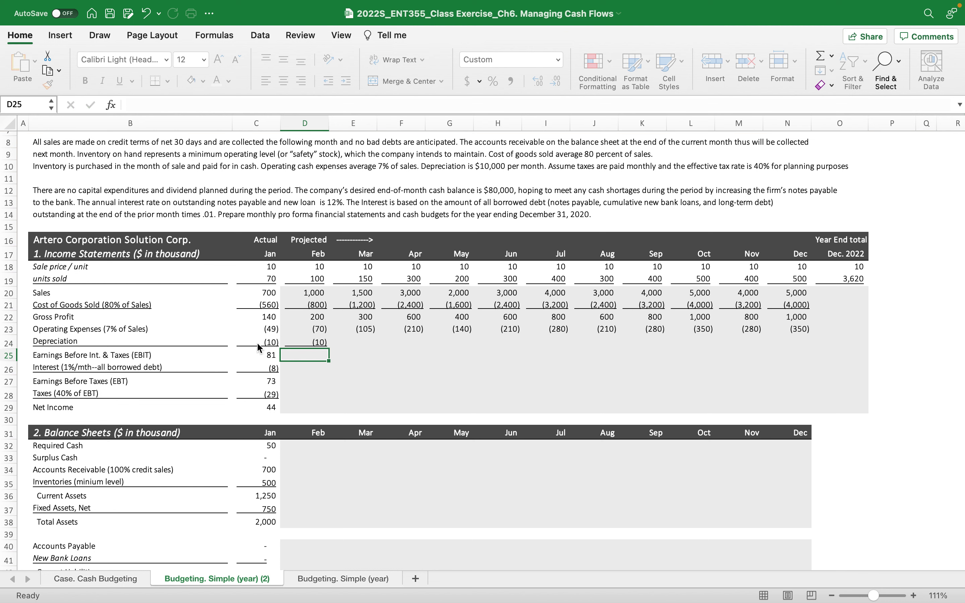
{"action": "left_click", "coordinate": [321, 342]}
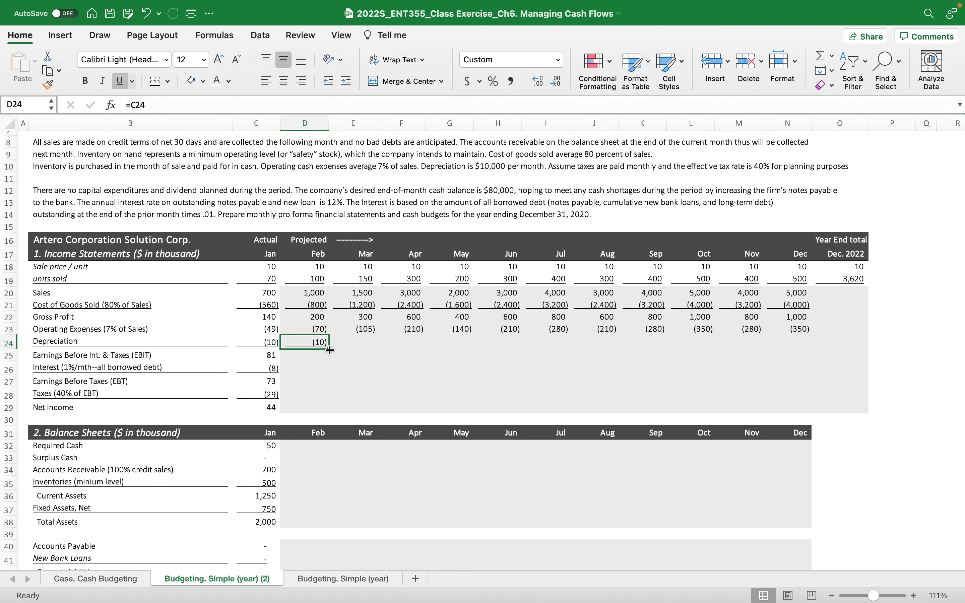
{"action": "left_click_drag", "start_coordinate": [330, 350], "coordinate": [810, 339]}
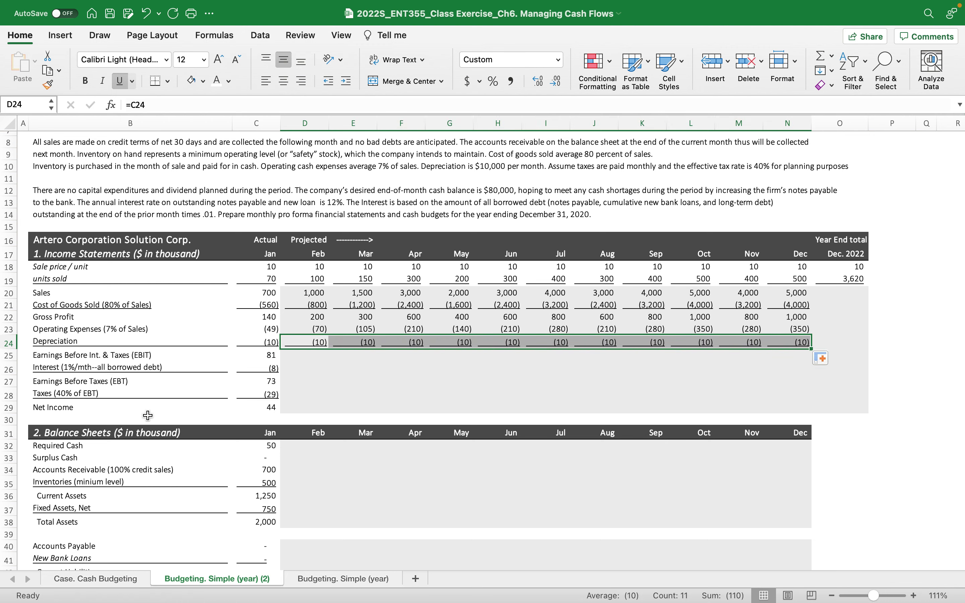
- Calculate February EBIT in D25 by summing gross profit, operating expenses and depreciation over D22:D24
{"action": "left_click", "coordinate": [296, 358]}
{"action": "type", "text": "="}
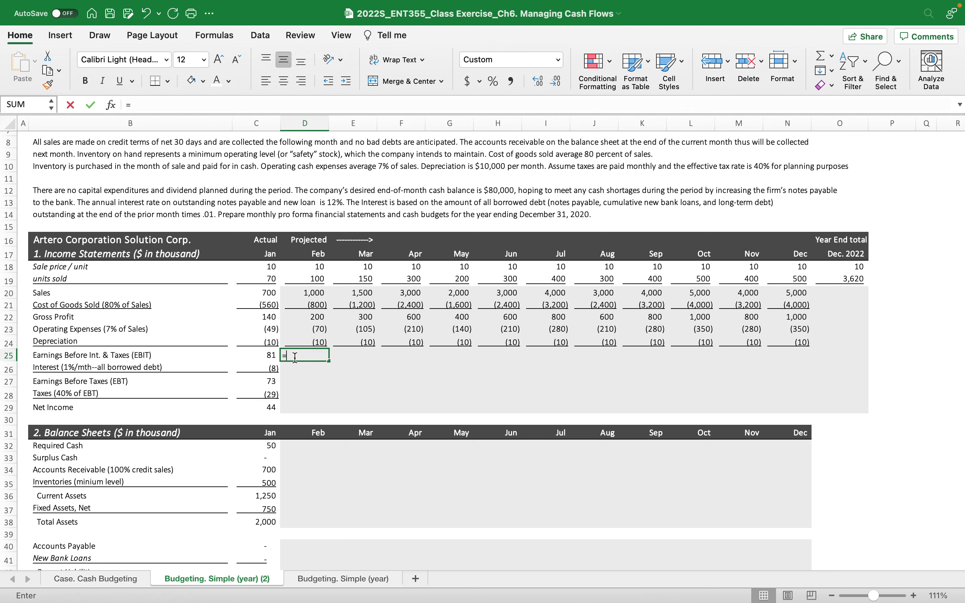
{"action": "left_click", "coordinate": [312, 319]}
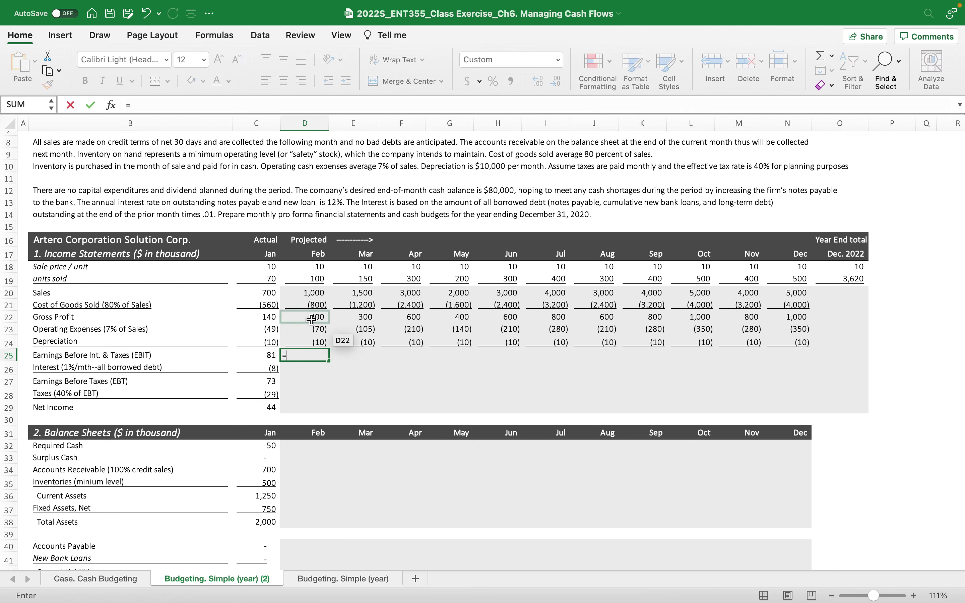
{"action": "type", "text": "sum("}
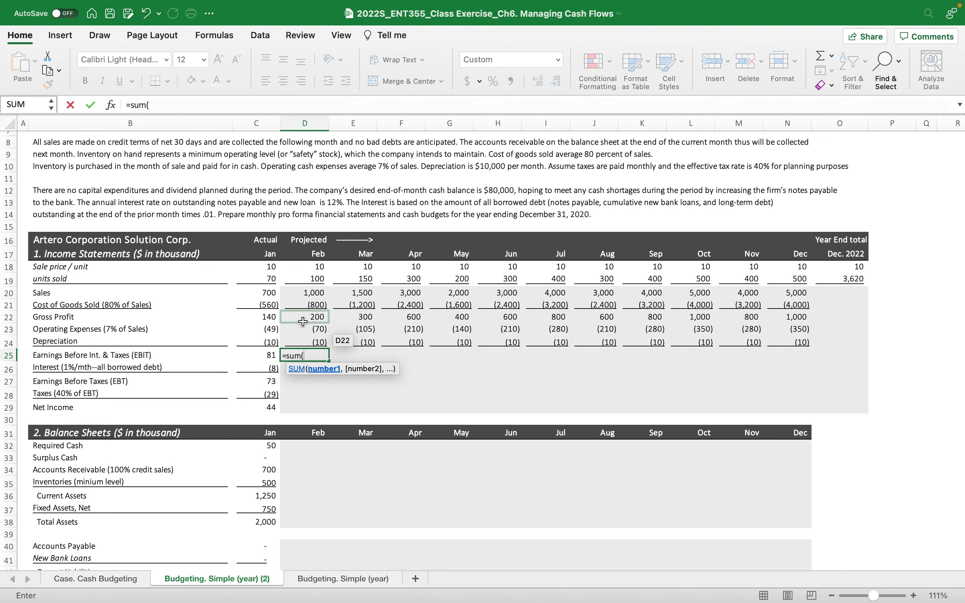
{"action": "left_click", "coordinate": [303, 319]}
{"action": "left_click_drag", "start_coordinate": [303, 321], "coordinate": [303, 338]}
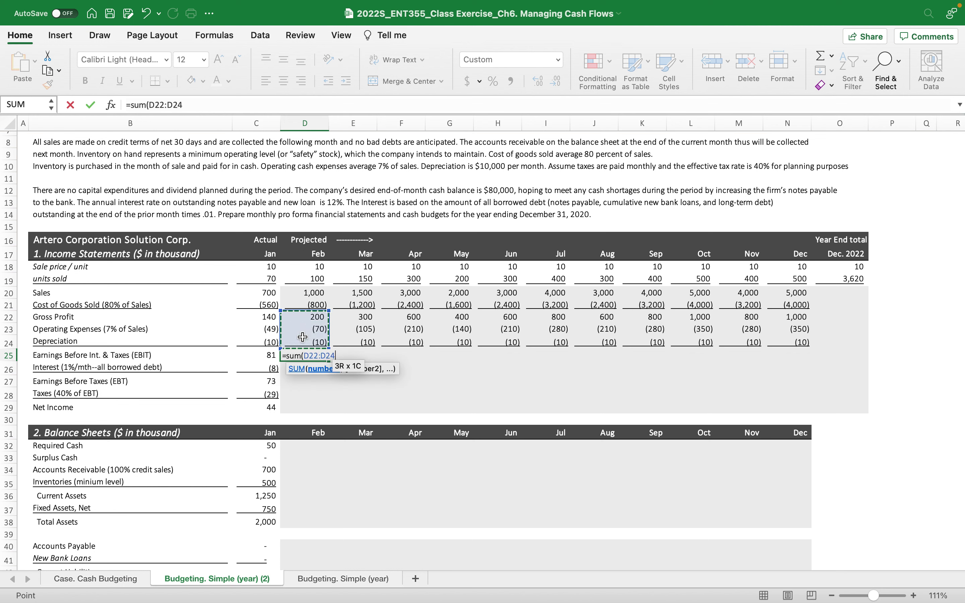
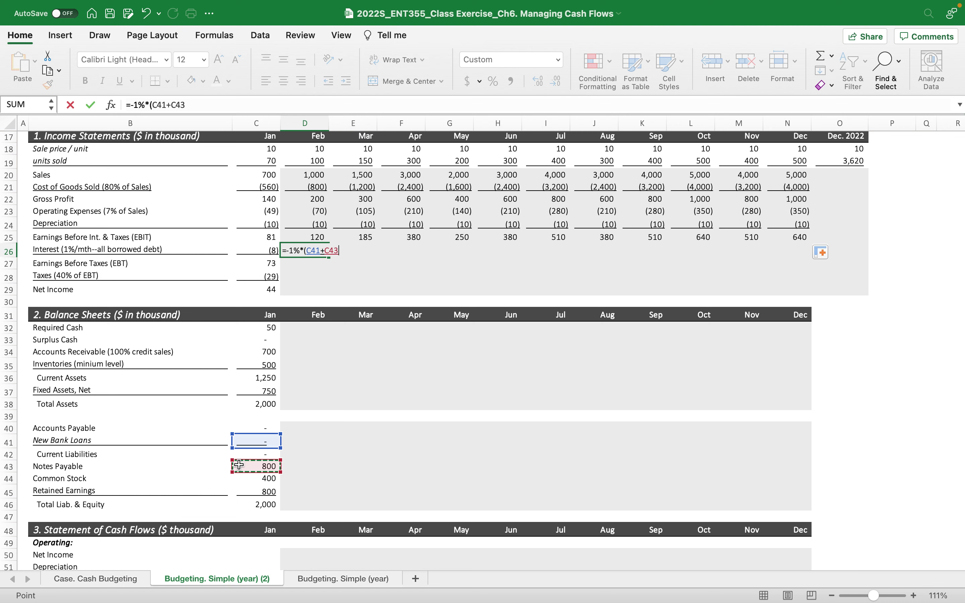
- Complete the February interest formula =-1%*(C41+C43) in D26 and copy it across through December
{"action": "type", "text": ")"}
{"action": "key", "text": "Return"}
{"action": "left_click", "coordinate": [319, 253]}
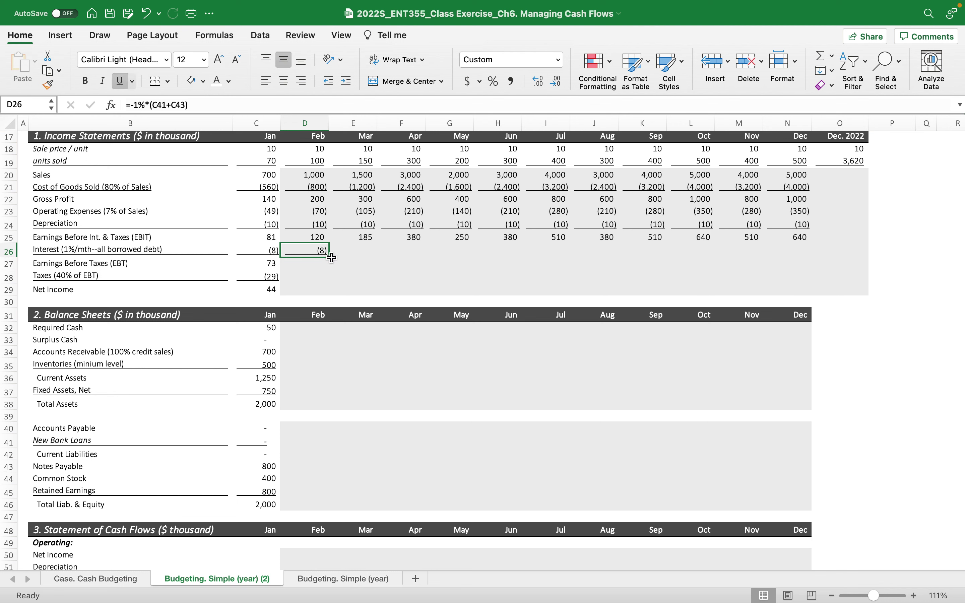
{"action": "left_click_drag", "start_coordinate": [330, 258], "coordinate": [810, 256]}
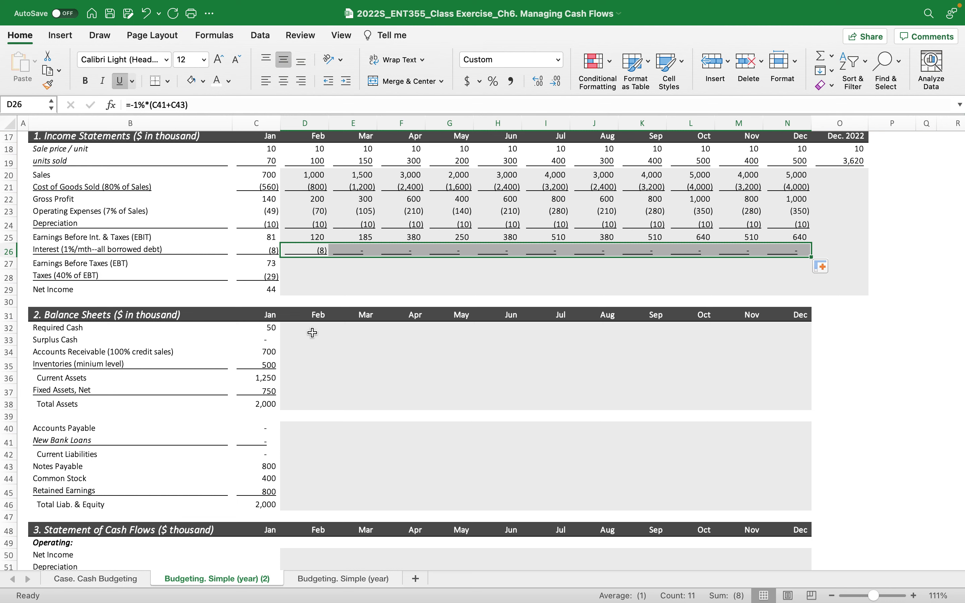
- Calculate February earnings before taxes in D27 with the formula =D25+D26 and copy it across through December
{"action": "left_click", "coordinate": [300, 265]}
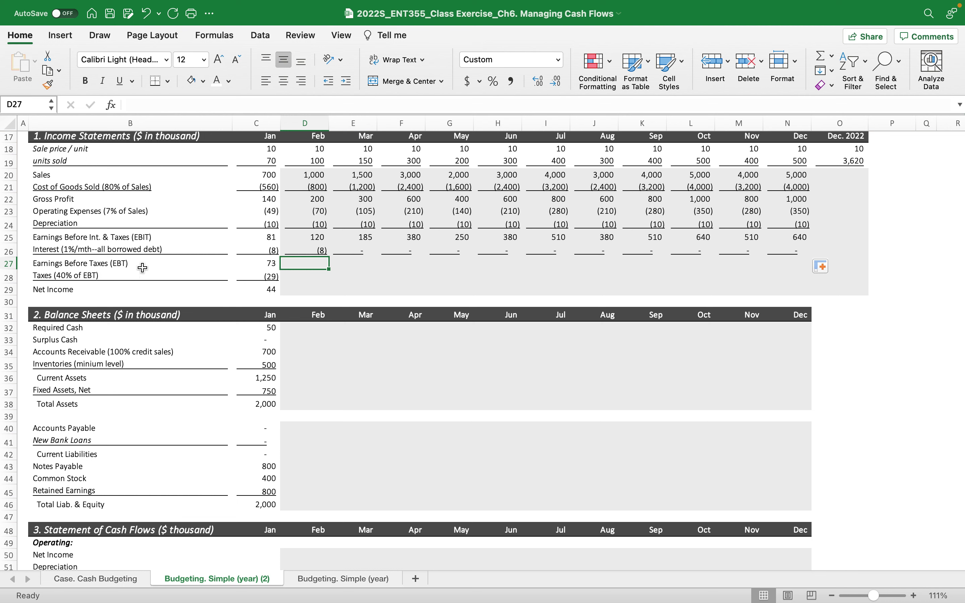
{"action": "type", "text": "="}
{"action": "left_click", "coordinate": [300, 239]}
{"action": "type", "text": "+"}
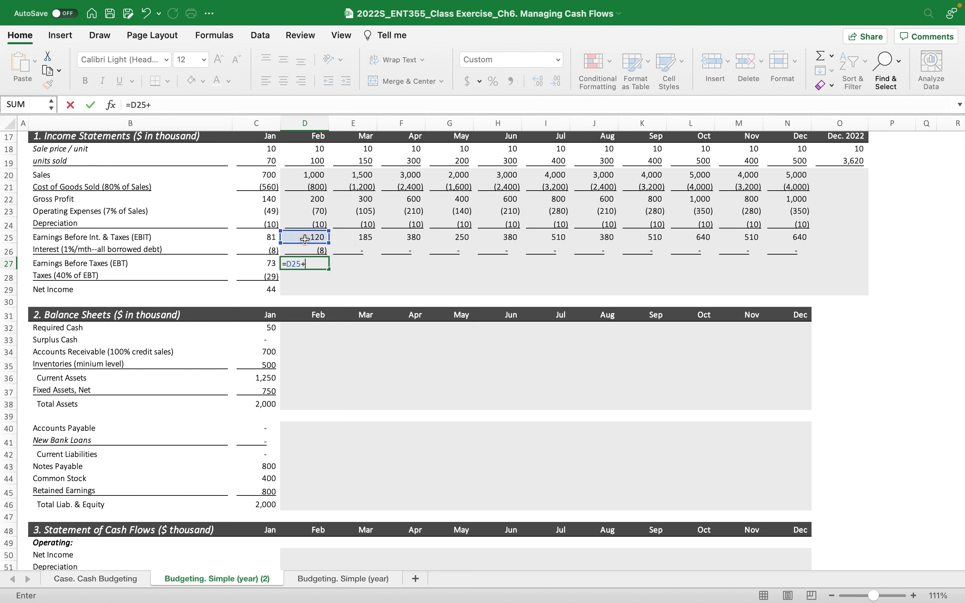
{"action": "left_click", "coordinate": [300, 251]}
{"action": "key", "text": "Return"}
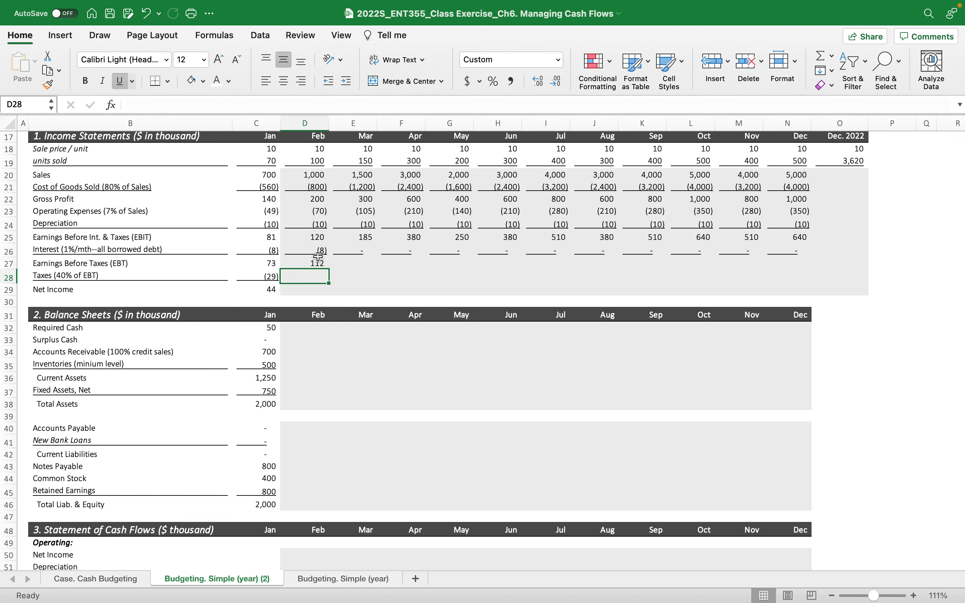
{"action": "left_click", "coordinate": [313, 262]}
{"action": "left_click_drag", "start_coordinate": [331, 270], "coordinate": [802, 282]}
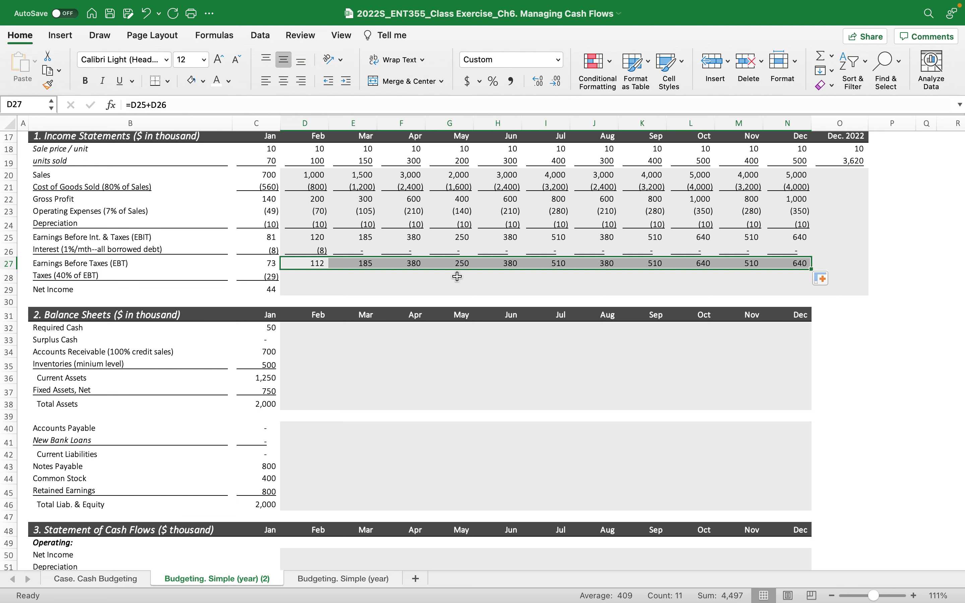
- Calculate February taxes in D28 with the formula =D27*-40% and copy it across through December
{"action": "left_click", "coordinate": [311, 275]}
{"action": "type", "text": "="}
{"action": "left_click", "coordinate": [306, 262]}
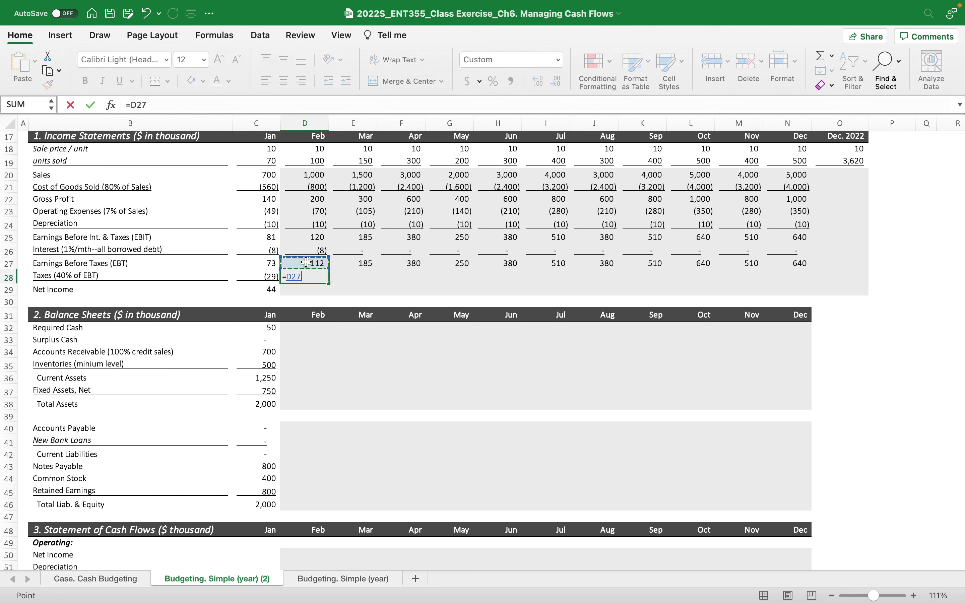
{"action": "type", "text": "*"}
{"action": "left_click", "coordinate": [315, 275]}
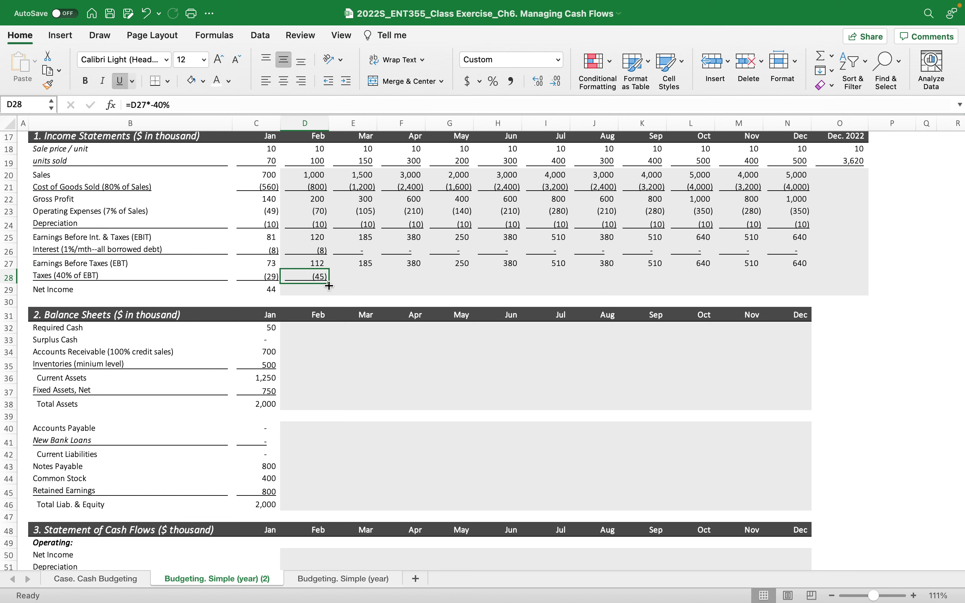
{"action": "left_click_drag", "start_coordinate": [329, 285], "coordinate": [812, 284]}
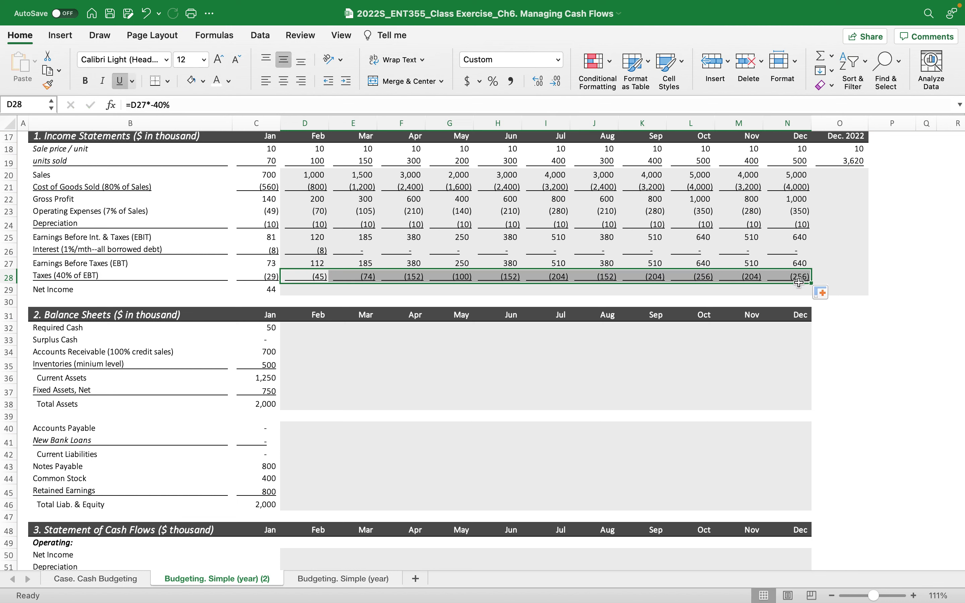
- Calculate February net income in D29 with the formula =D27+D28 and copy it across through December
{"action": "left_click", "coordinate": [318, 291]}
{"action": "type", "text": "="}
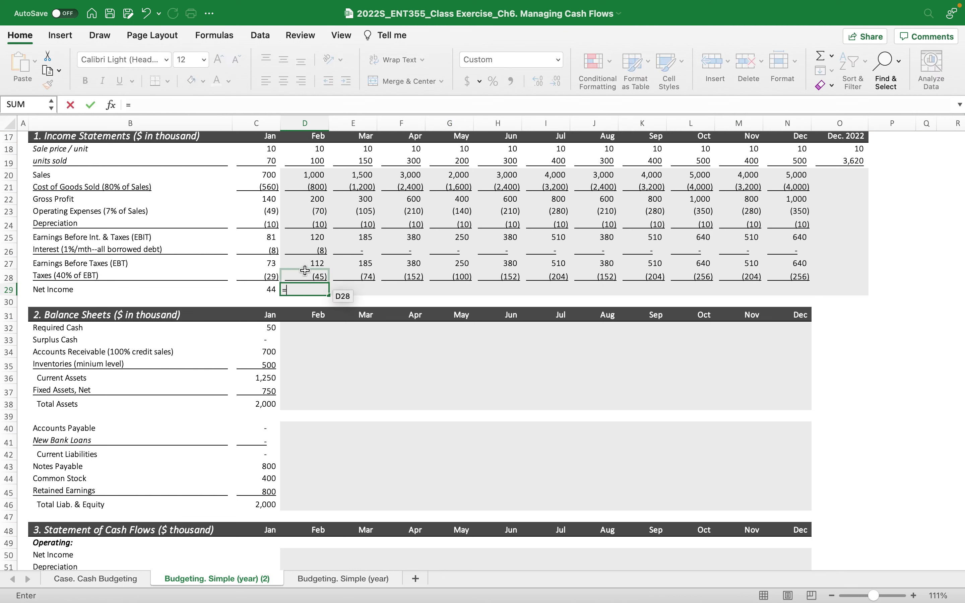
{"action": "left_click", "coordinate": [301, 261]}
{"action": "type", "text": "+"}
{"action": "left_click", "coordinate": [299, 271]}
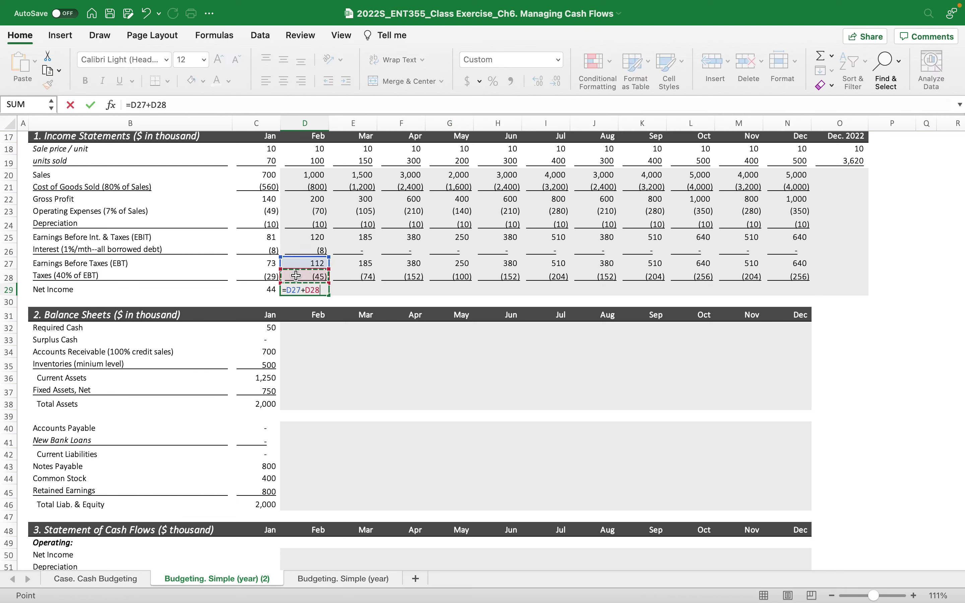
{"action": "key", "text": "Return"}
{"action": "left_click", "coordinate": [326, 293]}
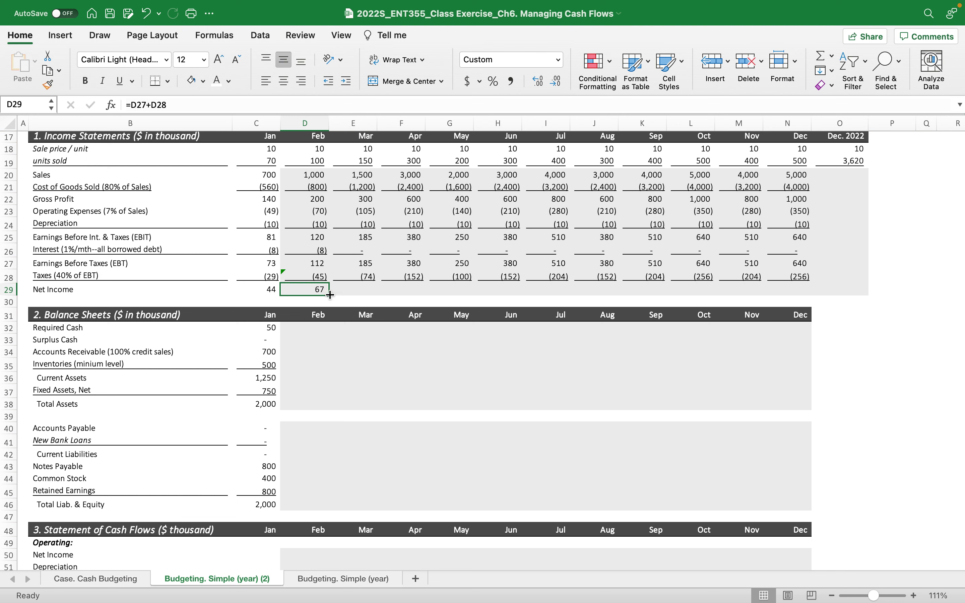
{"action": "left_click_drag", "start_coordinate": [331, 294], "coordinate": [801, 306]}
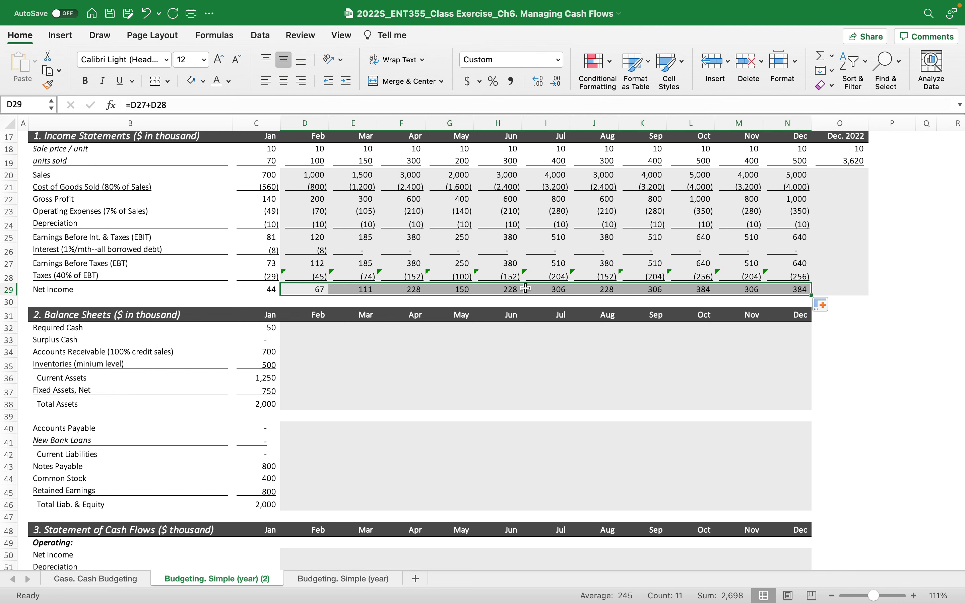
- Check the February tax formula in D28 and leave the cell without changing it
{"action": "double_click", "coordinate": [305, 274]}
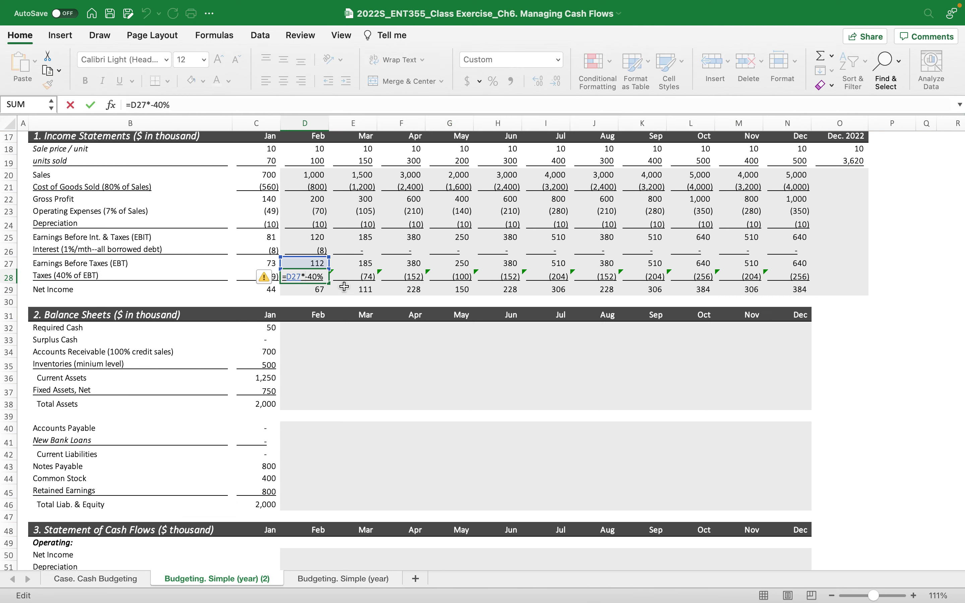
{"action": "left_click", "coordinate": [847, 366]}
{"action": "key", "text": "Escape"}
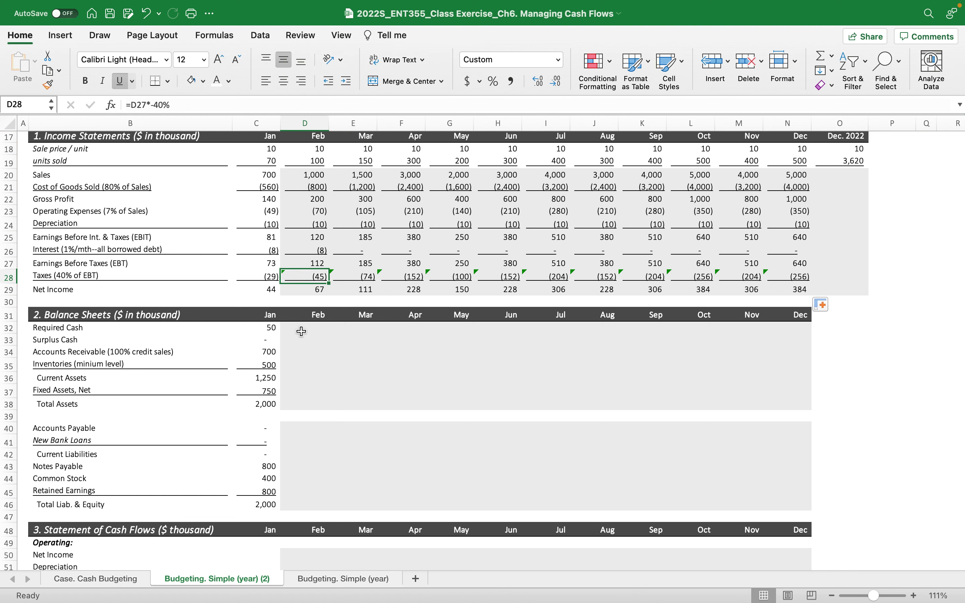
- Enter the desired February end-of-month cash balance as =80 in the Required Cash cell D32
{"action": "left_click", "coordinate": [301, 328]}
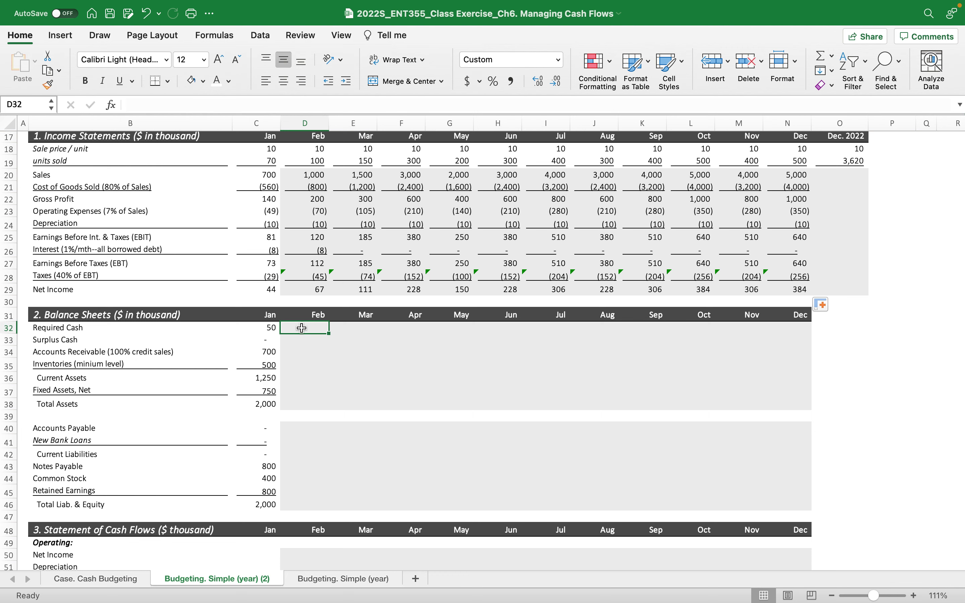
{"action": "scroll", "coordinate": [275, 251], "scroll_direction": "up", "scroll_amount": 4}
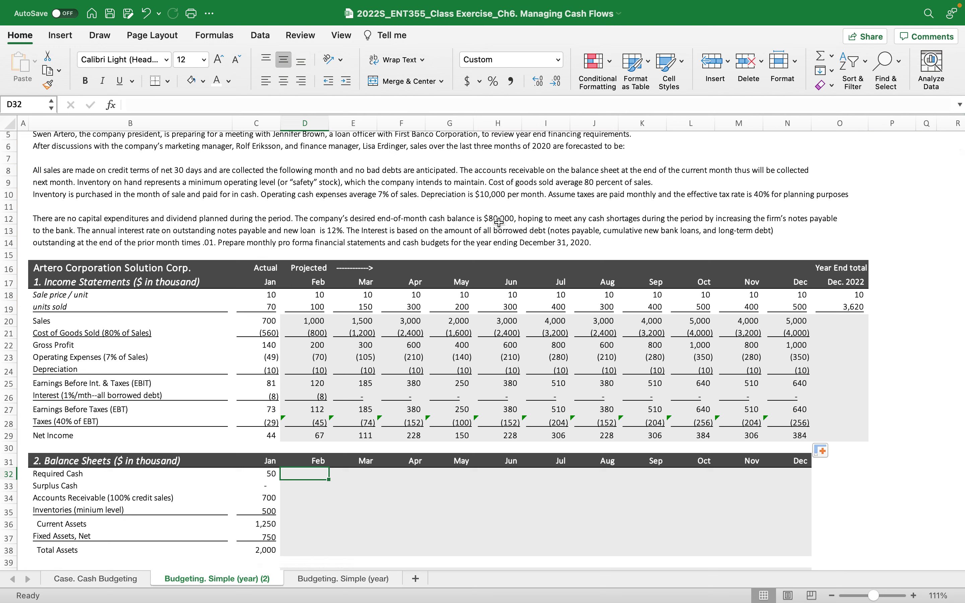
{"action": "scroll", "coordinate": [424, 268], "scroll_direction": "down", "scroll_amount": 3}
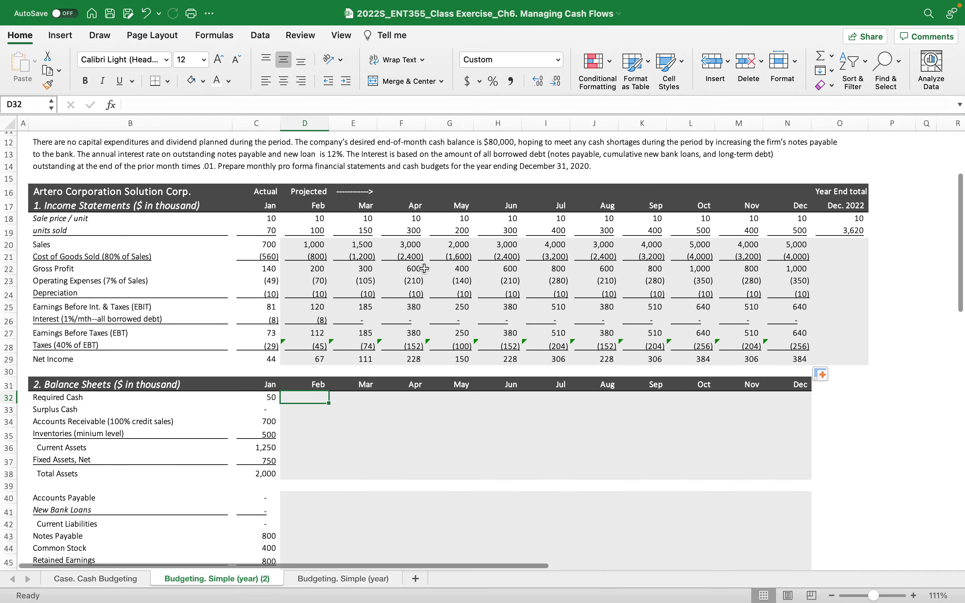
{"action": "type", "text": "=80"}
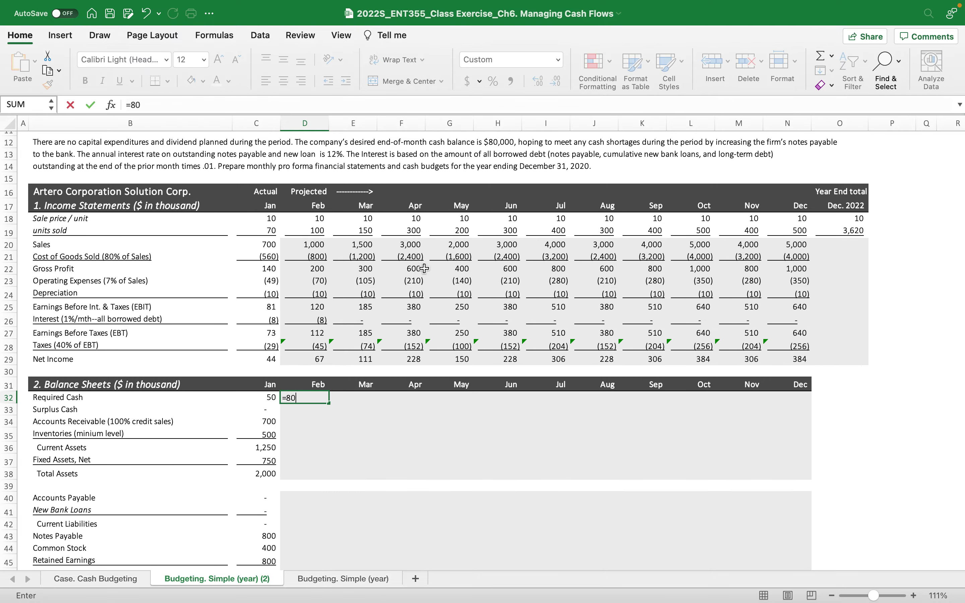
{"action": "key", "text": "Return"}
- Link March required cash in E32 to February with =D32 and copy the formula across through December
{"action": "left_click", "coordinate": [353, 398]}
{"action": "type", "text": "="}
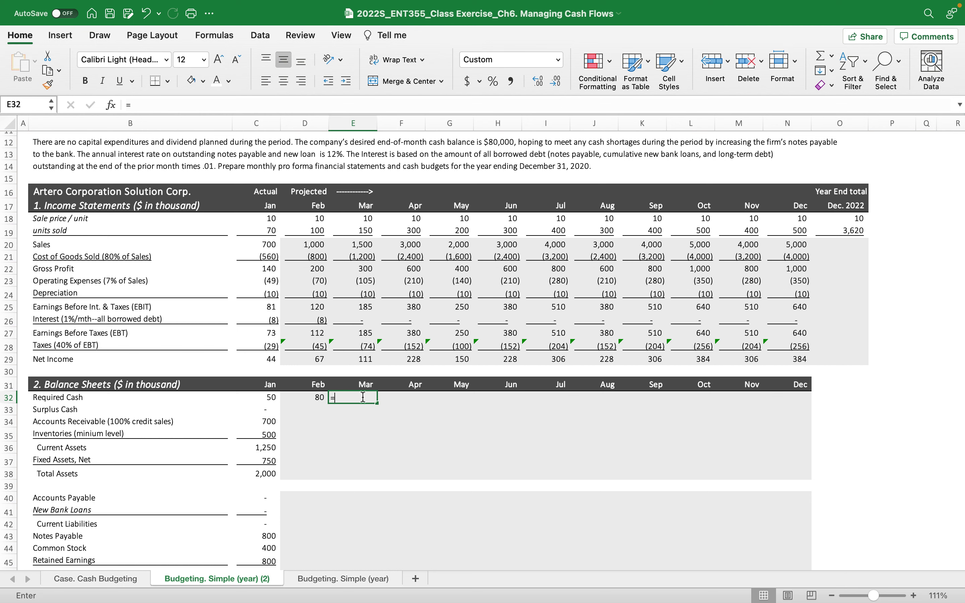
{"action": "left_click", "coordinate": [303, 397]}
{"action": "key", "text": "Return"}
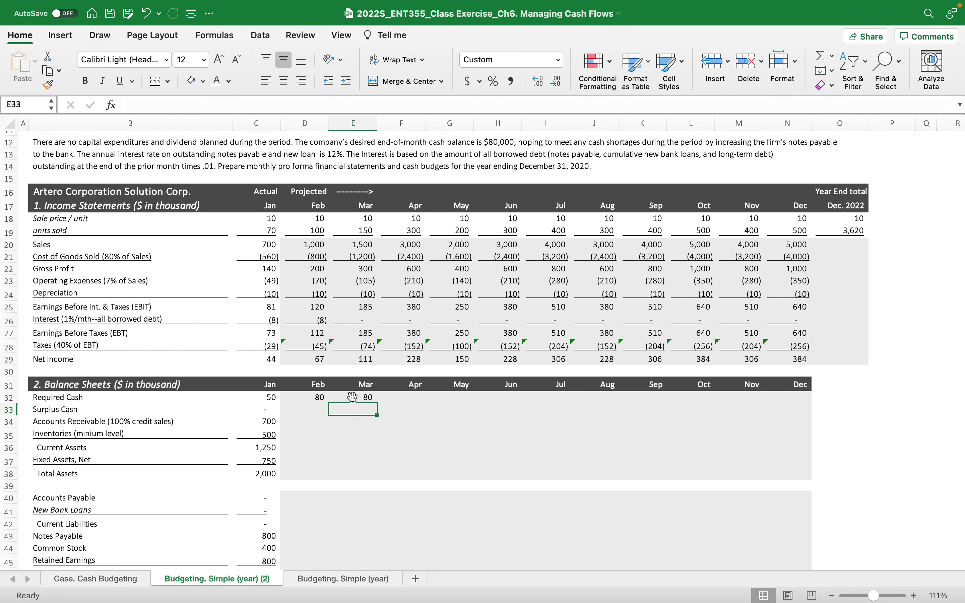
{"action": "left_click", "coordinate": [371, 400]}
{"action": "left_click_drag", "start_coordinate": [378, 403], "coordinate": [802, 405]}
- Carry January's surplus cash into February in D33 with =C33 and copy the formula across through December
{"action": "left_click", "coordinate": [312, 409]}
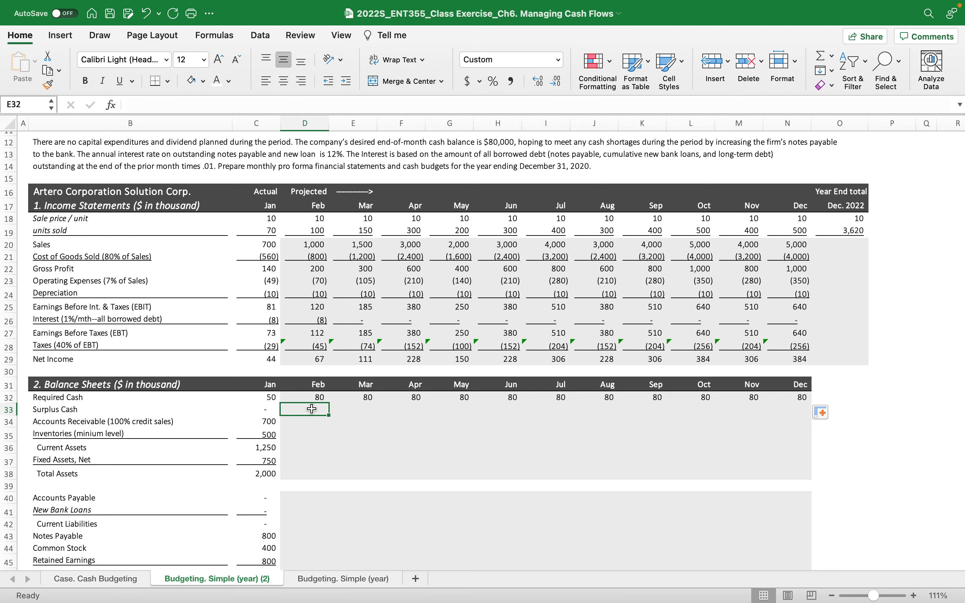
{"action": "type", "text": "="}
{"action": "key", "text": "Left"}
{"action": "key", "text": "Return"}
{"action": "left_click", "coordinate": [312, 409]}
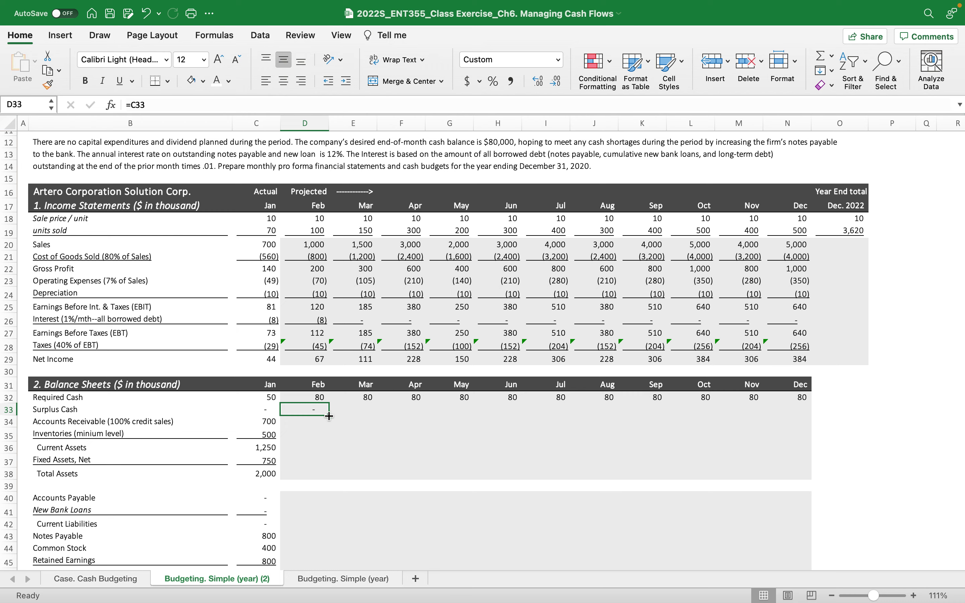
{"action": "left_click_drag", "start_coordinate": [329, 415], "coordinate": [812, 419]}
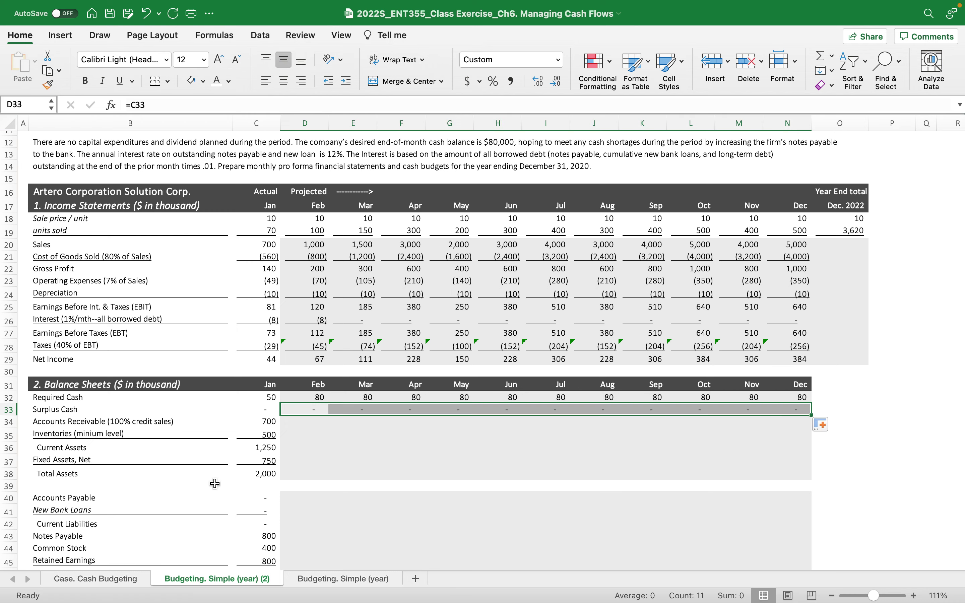
- Set February accounts receivable in D34 equal to the month's sales with =D20 and copy it across through December
{"action": "scroll", "coordinate": [214, 484], "scroll_direction": "down", "scroll_amount": 2}
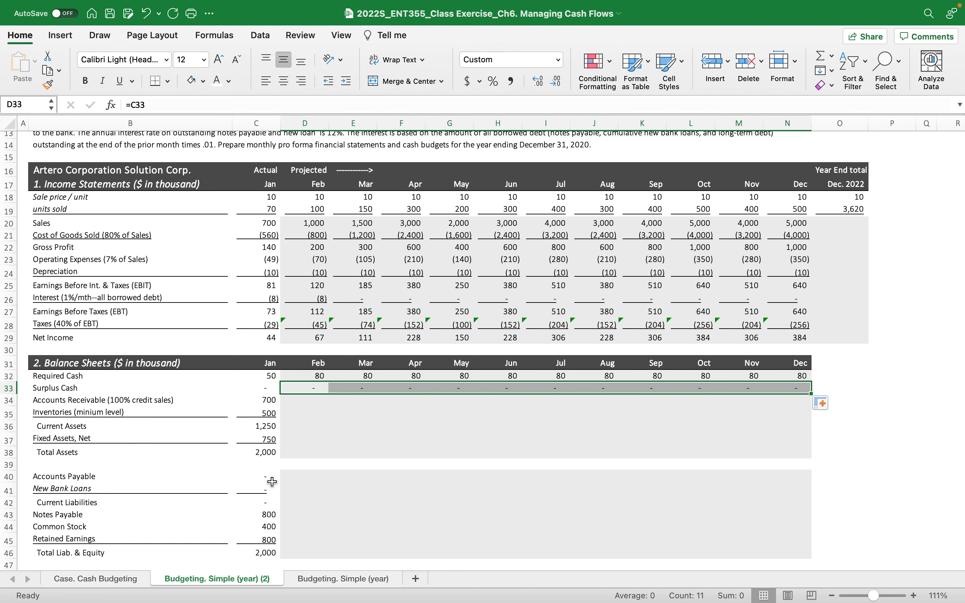
{"action": "scroll", "coordinate": [244, 458], "scroll_direction": "down", "scroll_amount": 2}
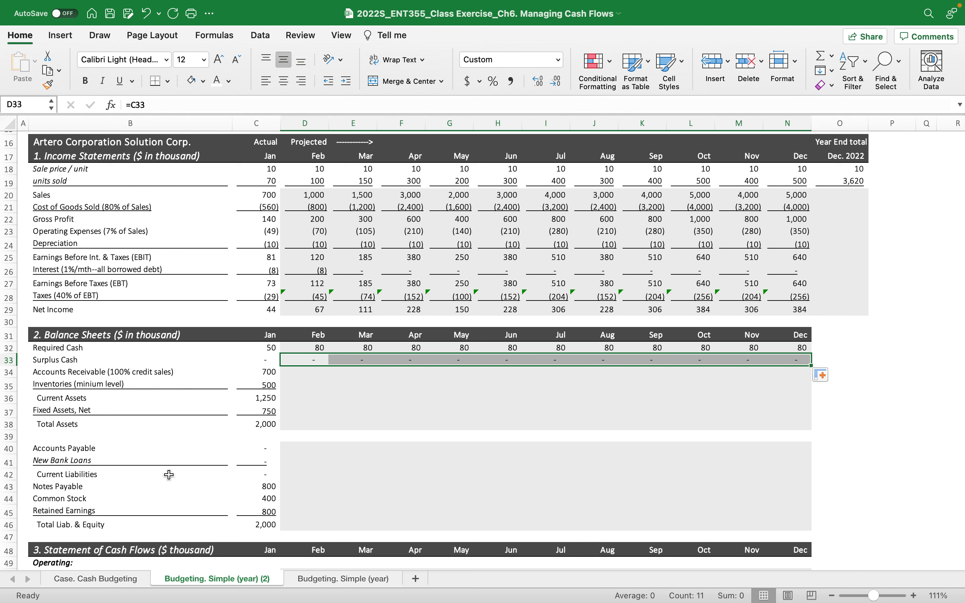
{"action": "left_click", "coordinate": [304, 372]}
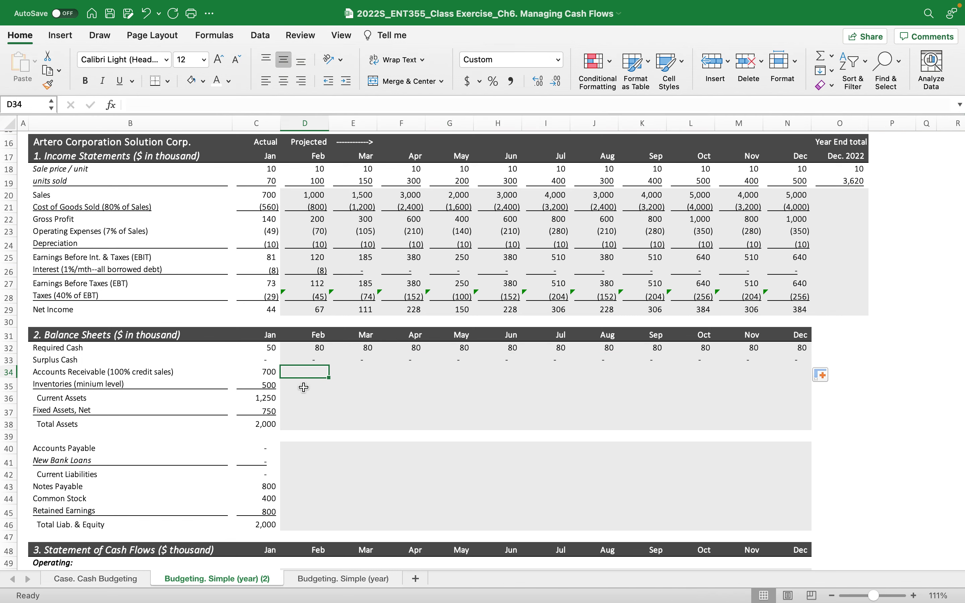
{"action": "type", "text": "="}
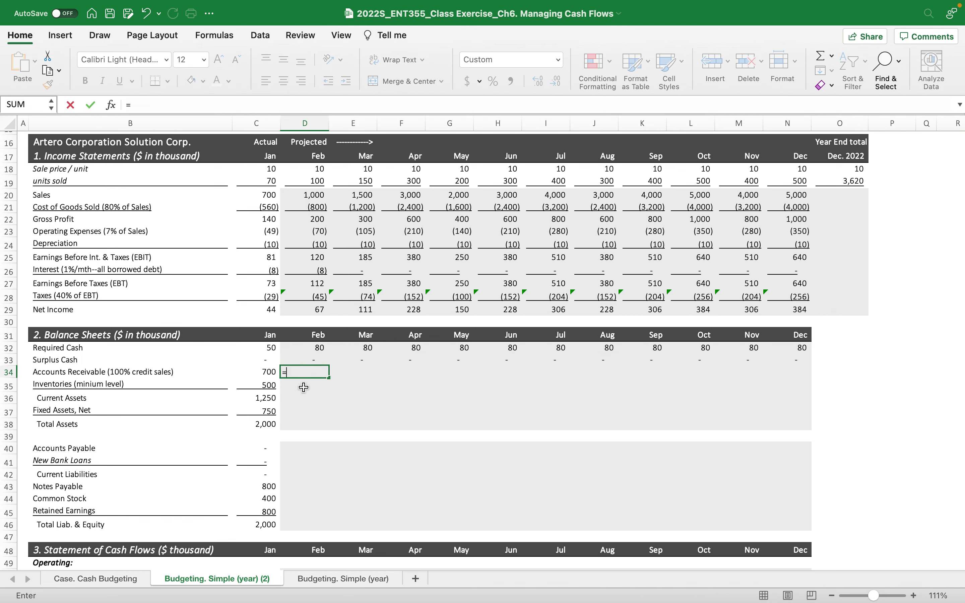
{"action": "scroll", "coordinate": [355, 382], "scroll_direction": "up", "scroll_amount": 5}
{"action": "scroll", "coordinate": [355, 382], "scroll_direction": "down", "scroll_amount": 5}
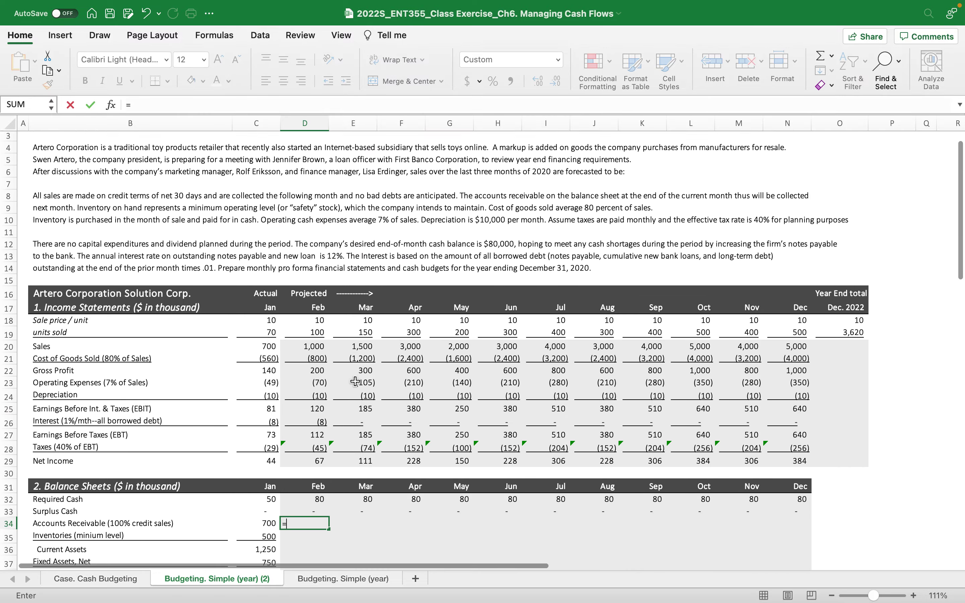
{"action": "left_click", "coordinate": [310, 252]}
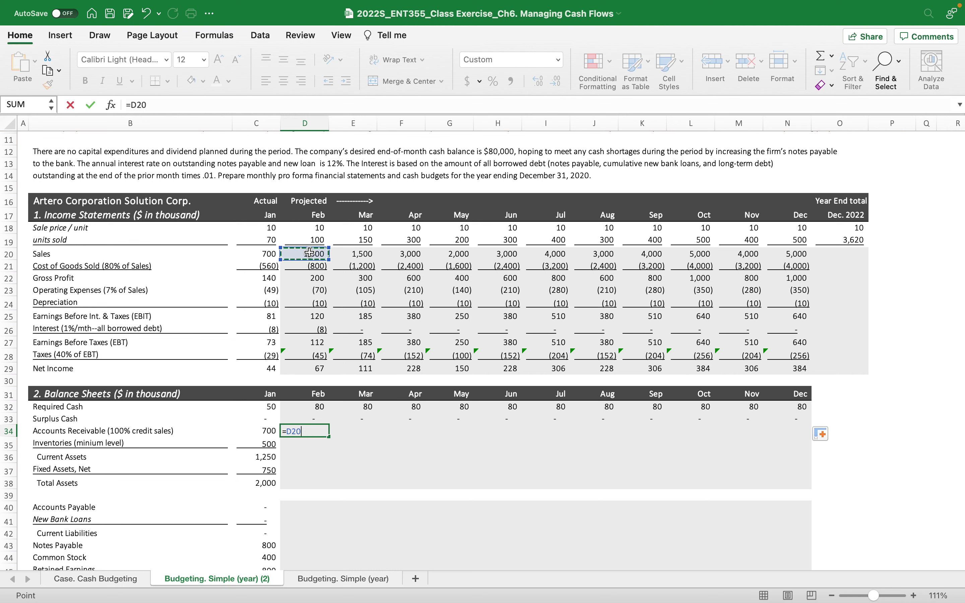
{"action": "key", "text": "Return"}
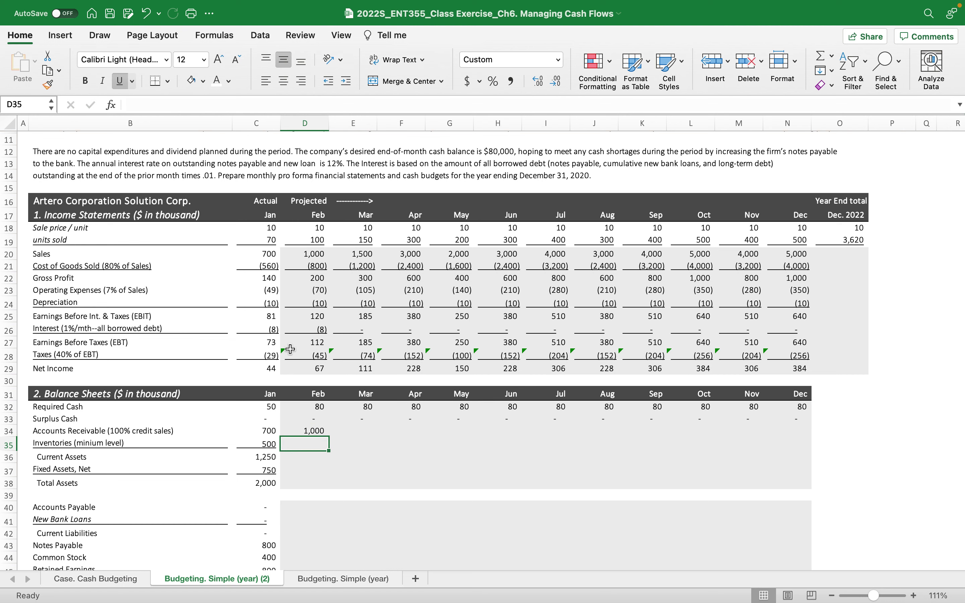
{"action": "left_click", "coordinate": [313, 432]}
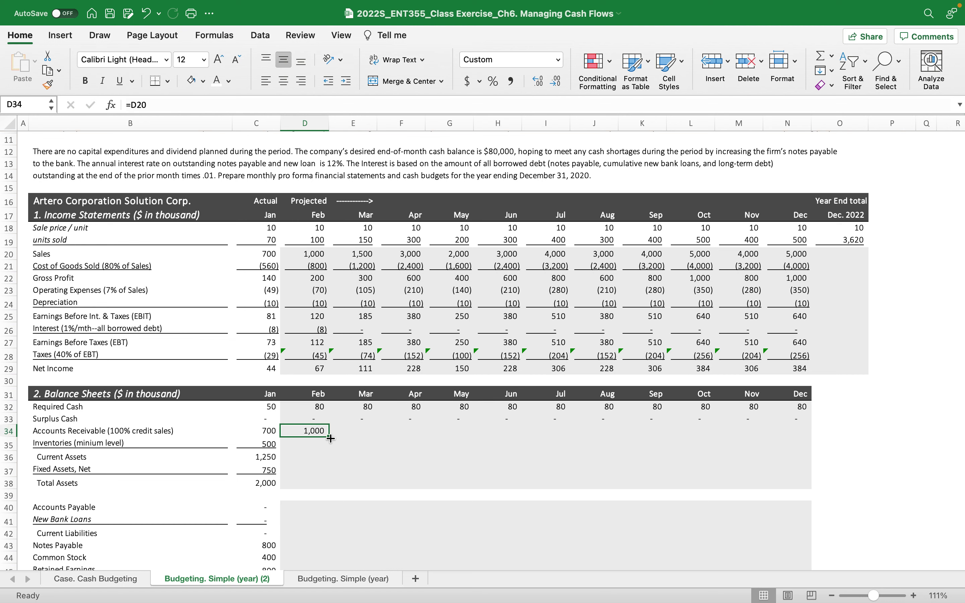
{"action": "left_click_drag", "start_coordinate": [331, 438], "coordinate": [799, 439]}
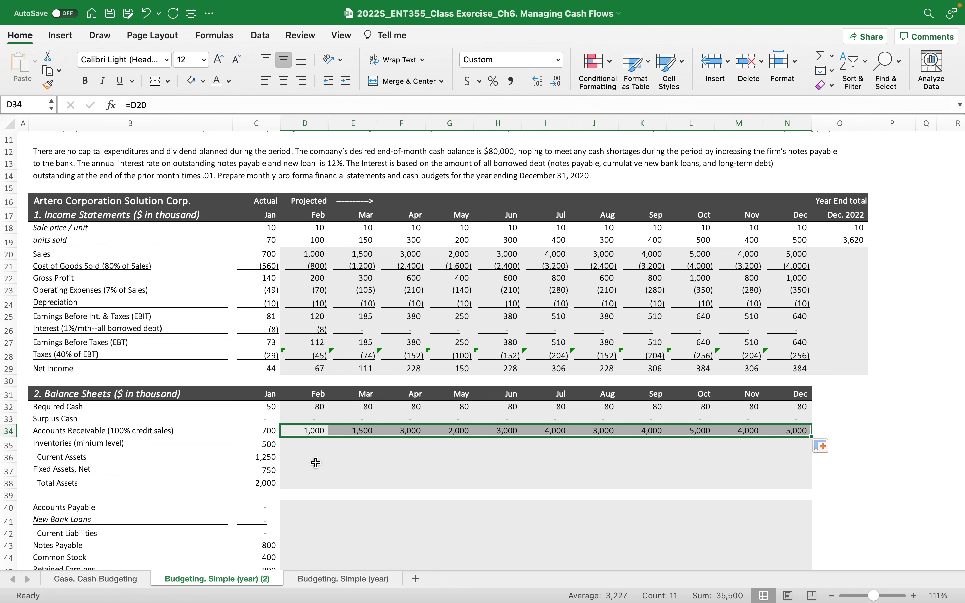
- Hold inventories at January's minimum level with =C35 in D35 and copy the formula across through December
{"action": "left_click", "coordinate": [298, 447]}
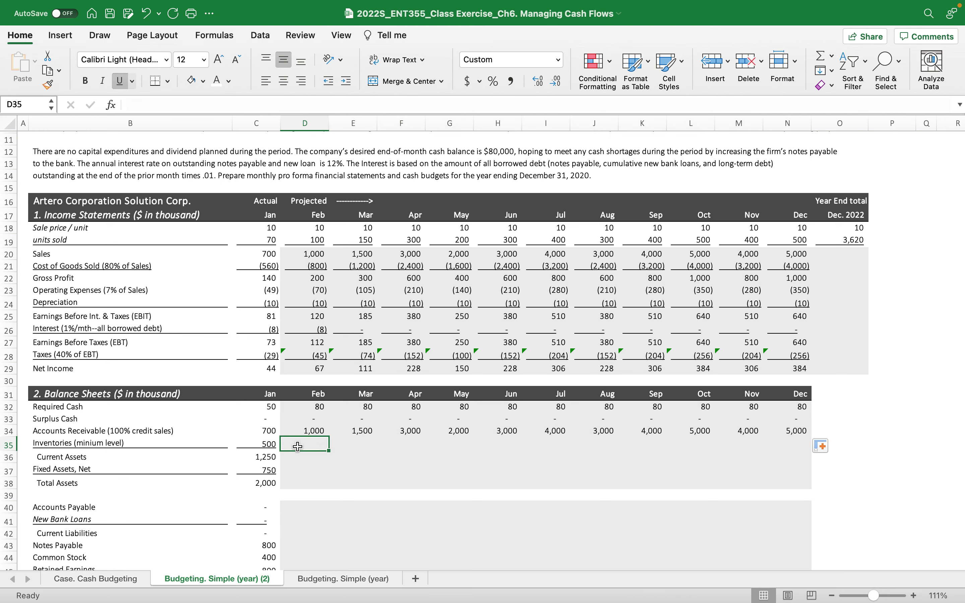
{"action": "type", "text": "="}
{"action": "left_click", "coordinate": [262, 443]}
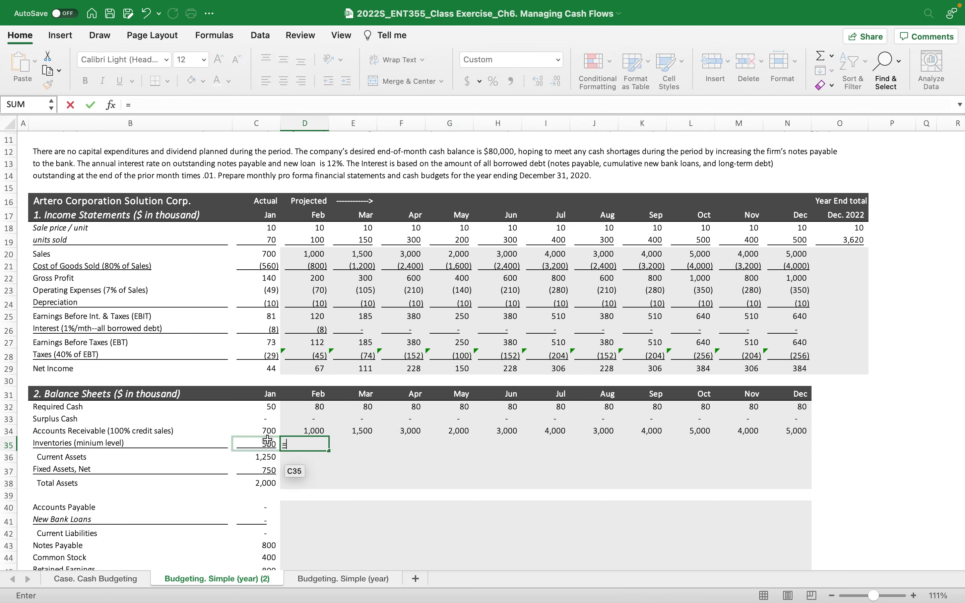
{"action": "key", "text": "Return"}
{"action": "left_click", "coordinate": [303, 449]}
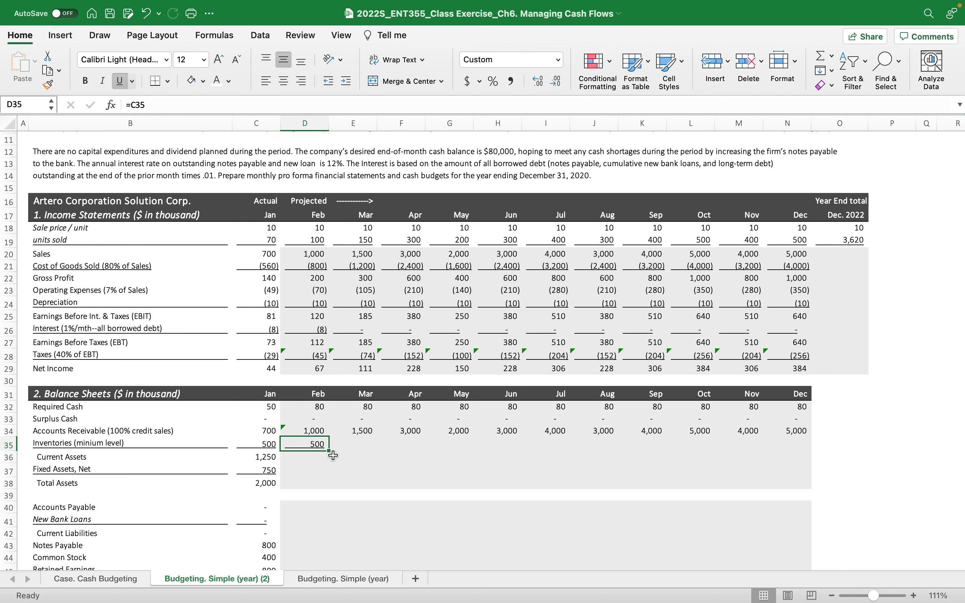
{"action": "left_click_drag", "start_coordinate": [330, 451], "coordinate": [881, 452]}
{"action": "left_click_drag", "start_coordinate": [785, 447], "coordinate": [824, 443]}
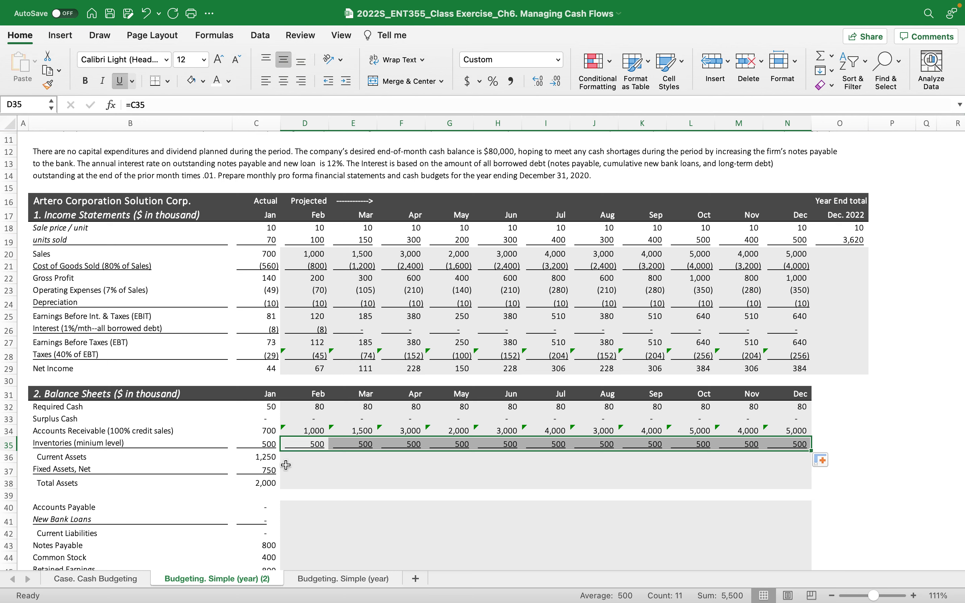
- Total February current assets in D36 with =SUM(D32:D35) and copy the formula across through December
{"action": "left_click", "coordinate": [310, 457]}
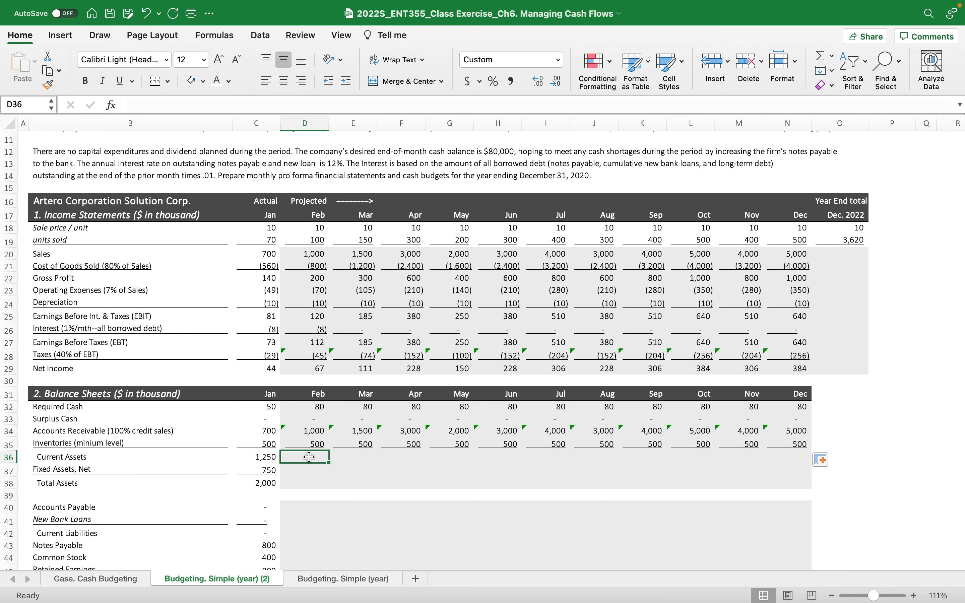
{"action": "type", "text": "=sum("}
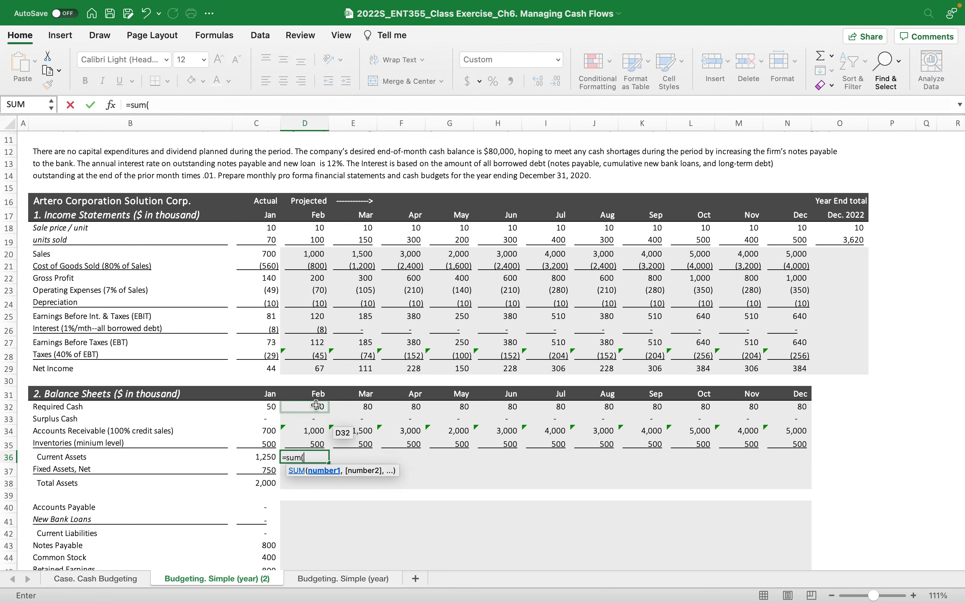
{"action": "left_click_drag", "start_coordinate": [317, 405], "coordinate": [312, 440]}
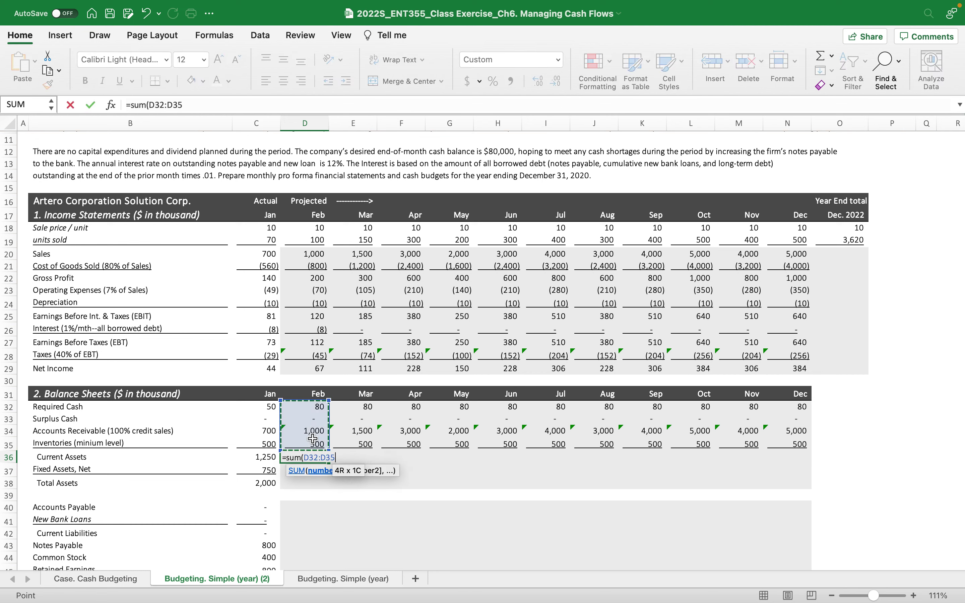
{"action": "key", "text": "Return"}
{"action": "left_click", "coordinate": [326, 460]}
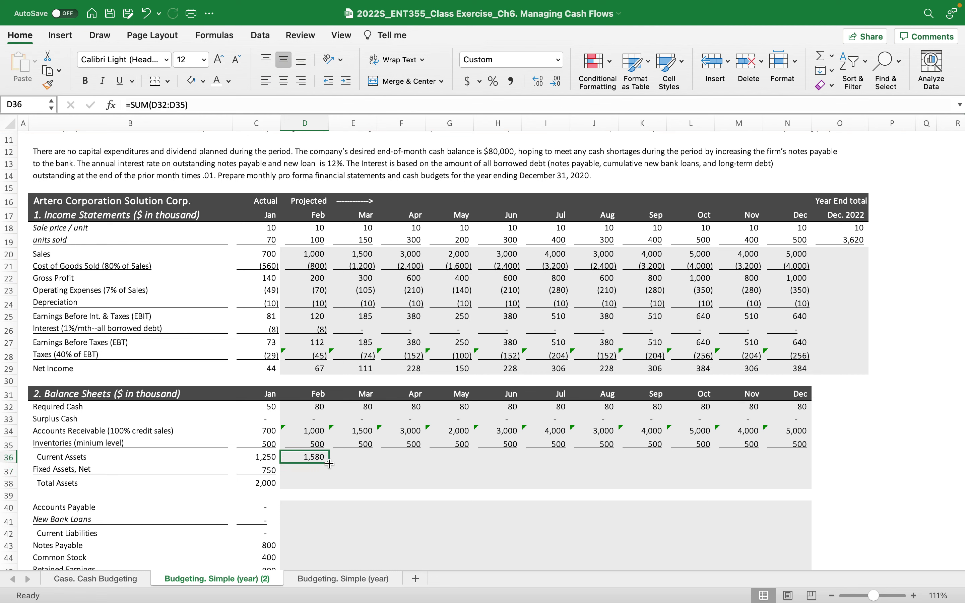
{"action": "left_click_drag", "start_coordinate": [331, 464], "coordinate": [794, 463]}
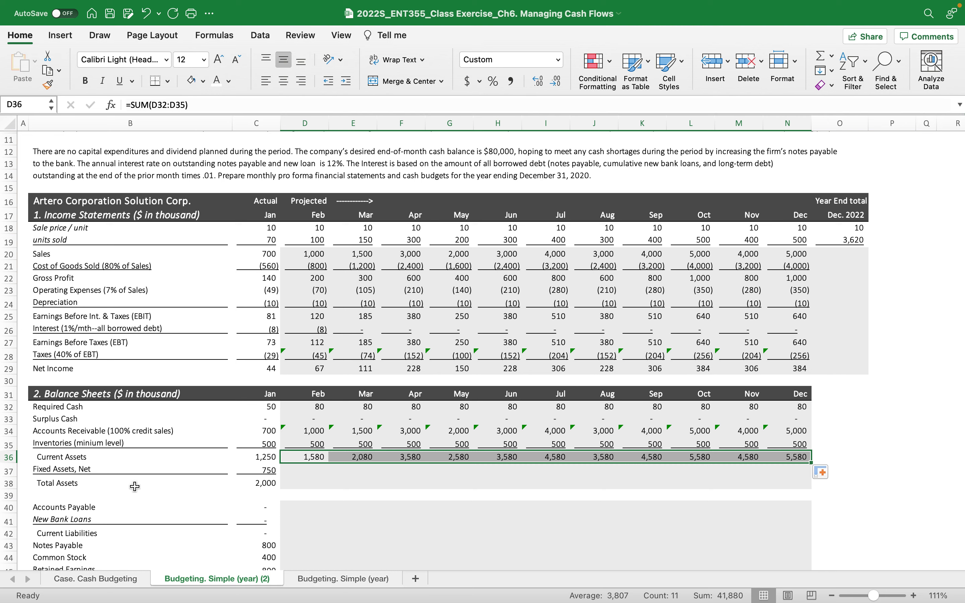
- Calculate February net fixed assets in D37 as =C37+D24, including depreciation, and copy the formula across through December
{"action": "left_click", "coordinate": [293, 471]}
{"action": "type", "text": "="}
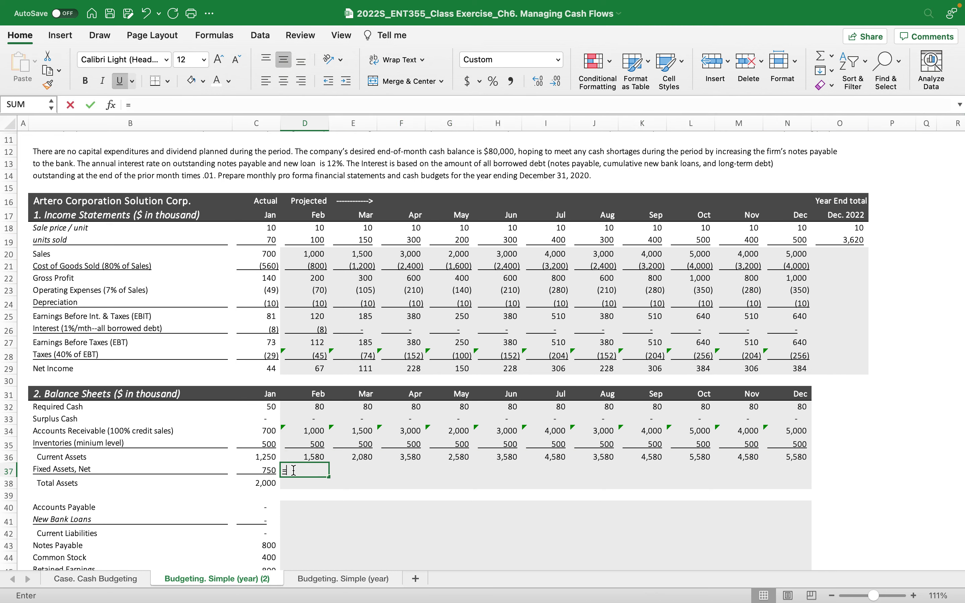
{"action": "left_click", "coordinate": [260, 471]}
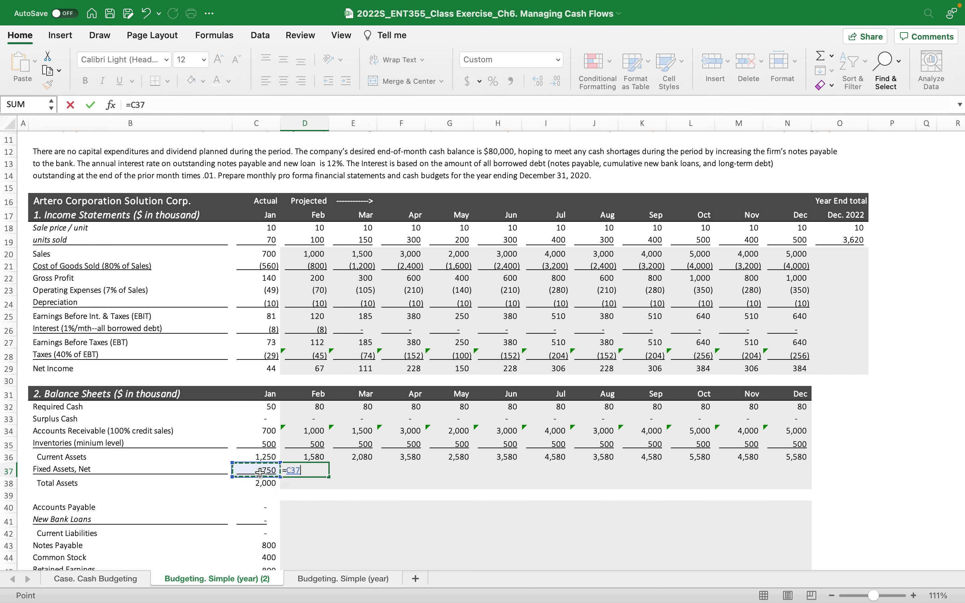
{"action": "type", "text": "+"}
{"action": "left_click", "coordinate": [299, 306]}
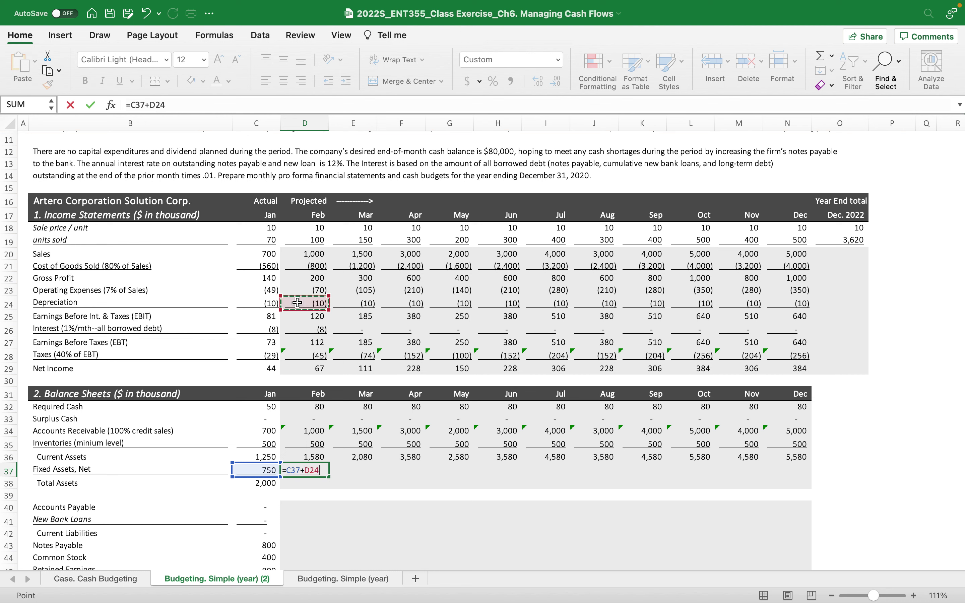
{"action": "key", "text": "Return"}
{"action": "left_click", "coordinate": [309, 471]}
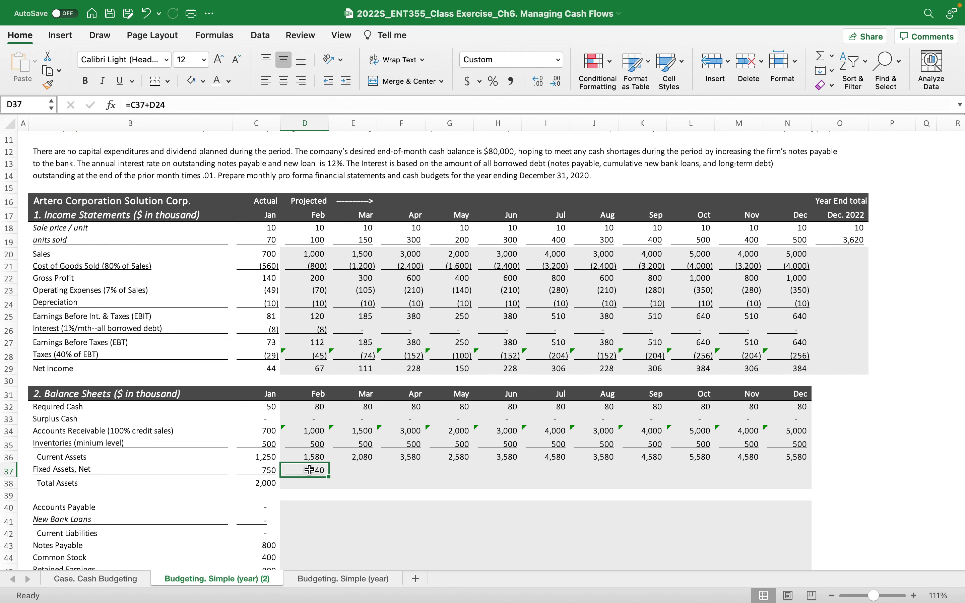
{"action": "left_click_drag", "start_coordinate": [330, 477], "coordinate": [814, 473]}
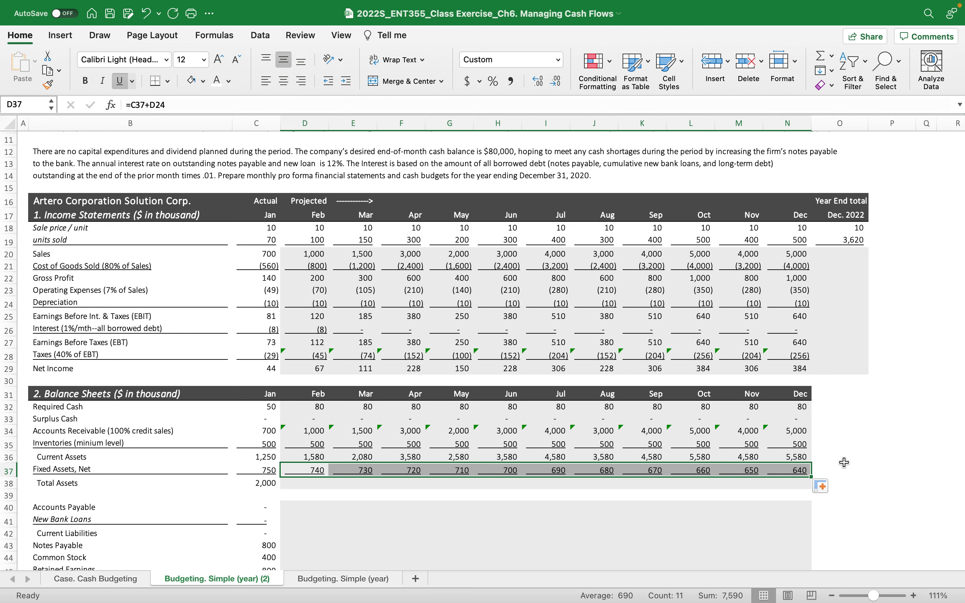
- Calculate February total assets in D38 as =D36+D37 and copy the formula across through December
{"action": "left_click", "coordinate": [307, 488]}
{"action": "type", "text": "="}
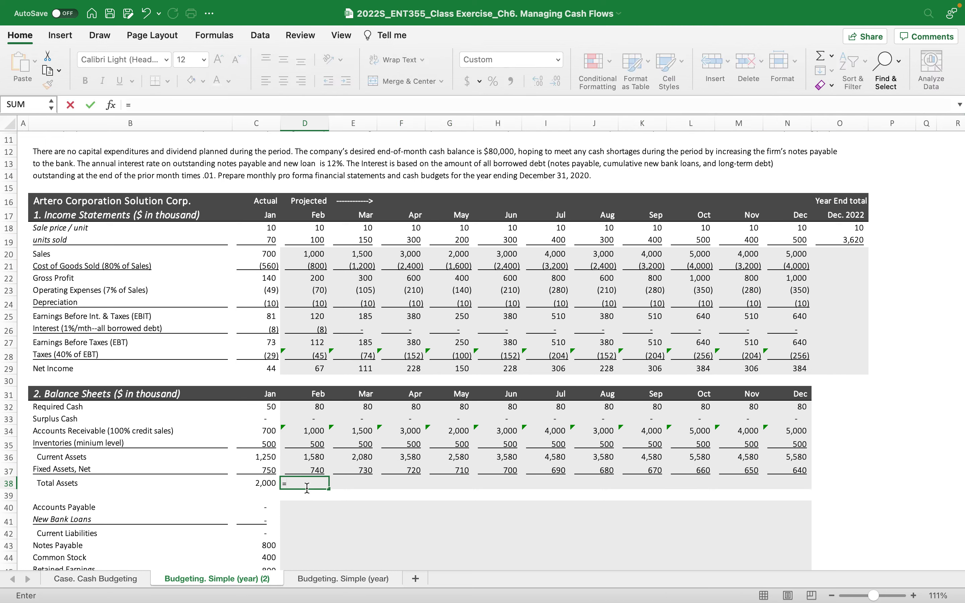
{"action": "left_click", "coordinate": [296, 459]}
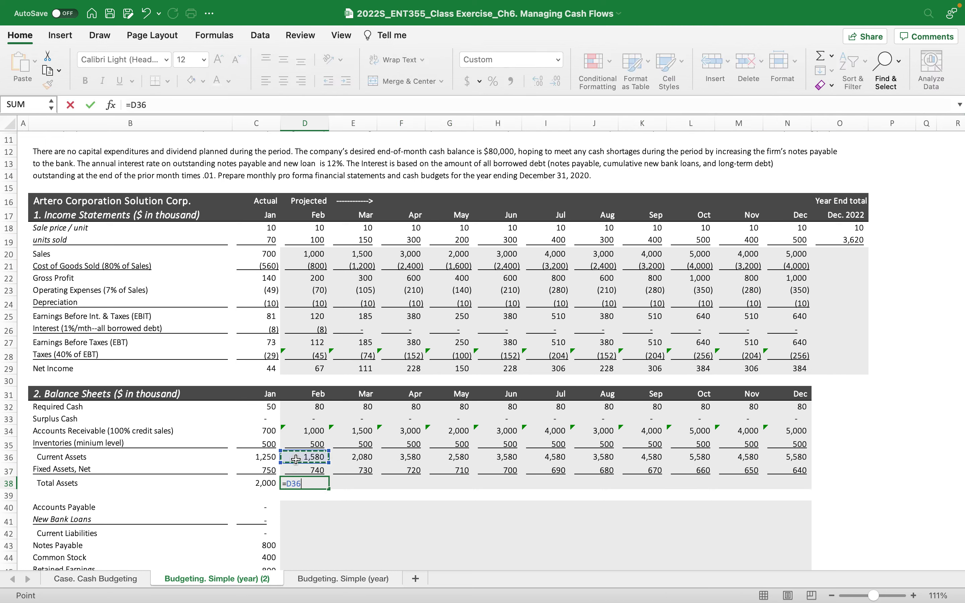
{"action": "type", "text": "+"}
{"action": "left_click", "coordinate": [301, 470]}
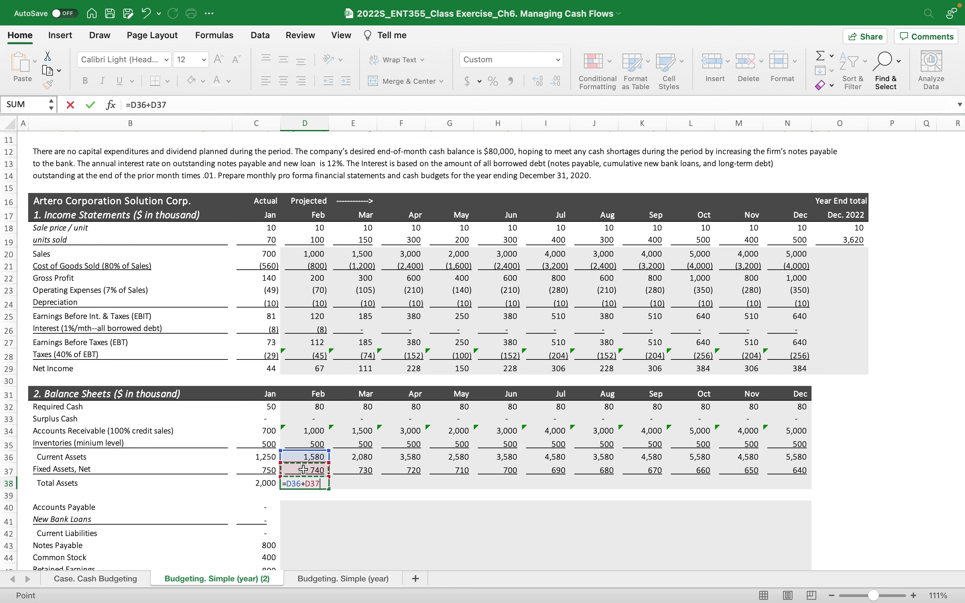
{"action": "key", "text": "Return"}
{"action": "left_click", "coordinate": [305, 482]}
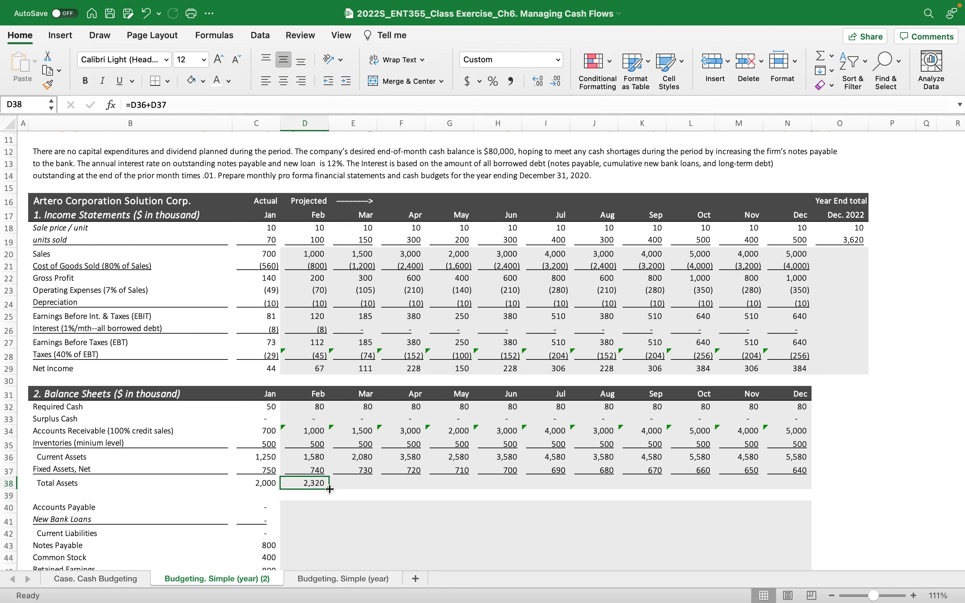
{"action": "left_click_drag", "start_coordinate": [330, 489], "coordinate": [810, 491]}
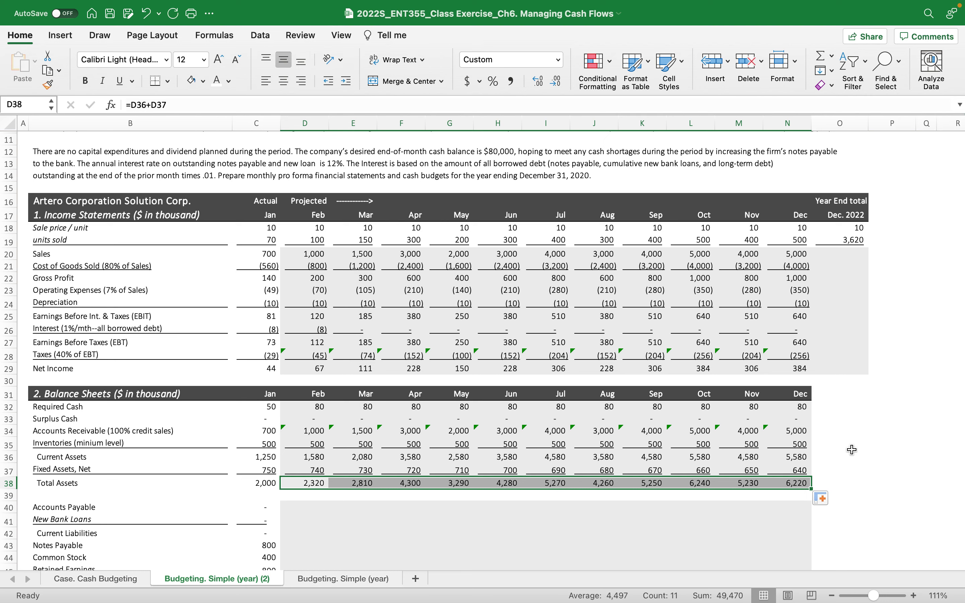
- Carry January's accounts payable forward with =C40 in D40 and copy the formula across through December
{"action": "scroll", "coordinate": [852, 449], "scroll_direction": "down", "scroll_amount": 1}
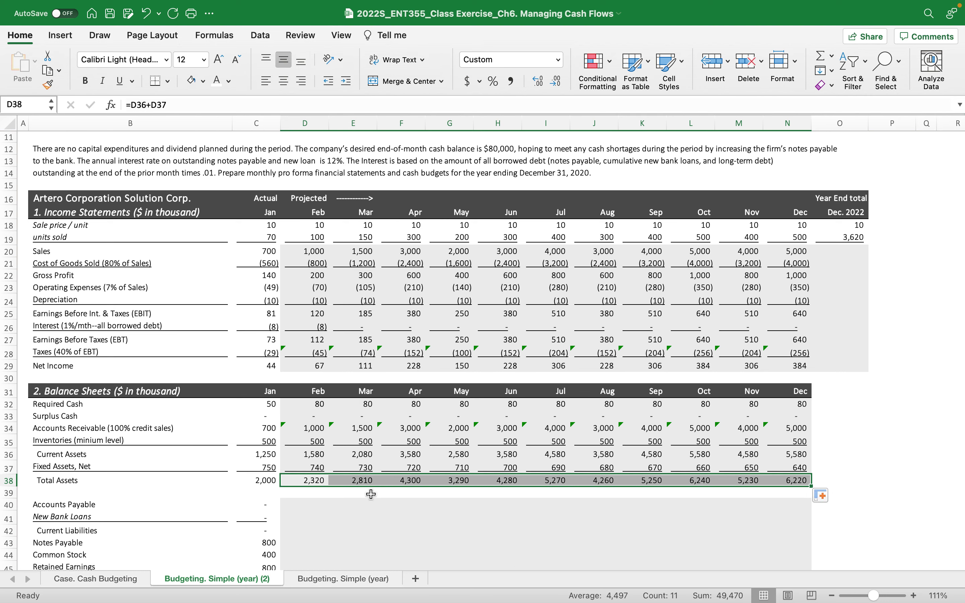
{"action": "scroll", "coordinate": [371, 494], "scroll_direction": "down", "scroll_amount": 3}
{"action": "left_click", "coordinate": [303, 434]}
{"action": "type", "text": "="}
{"action": "left_click", "coordinate": [260, 436]}
{"action": "key", "text": "ctrl+Return"}
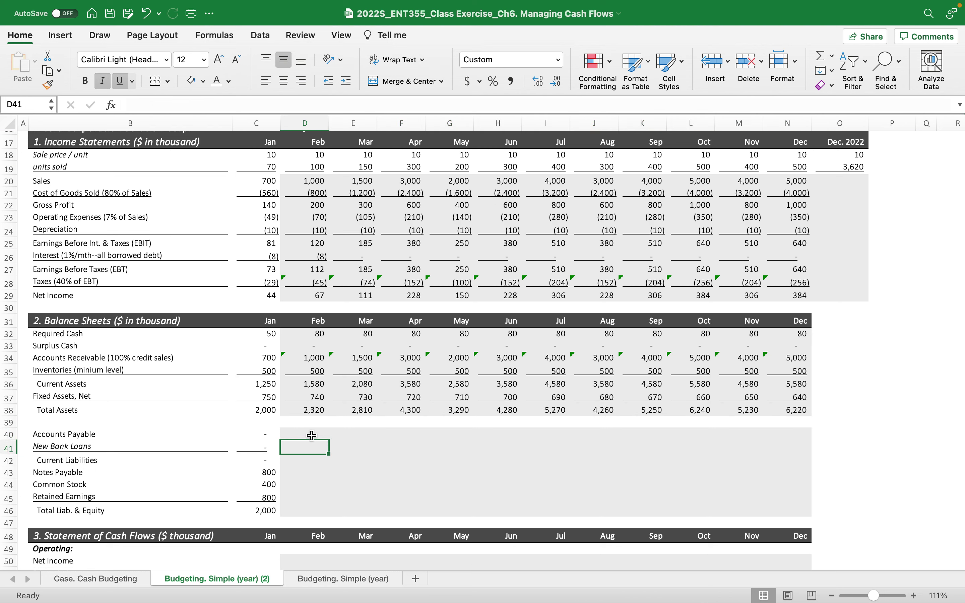
{"action": "left_click_drag", "start_coordinate": [329, 441], "coordinate": [809, 438]}
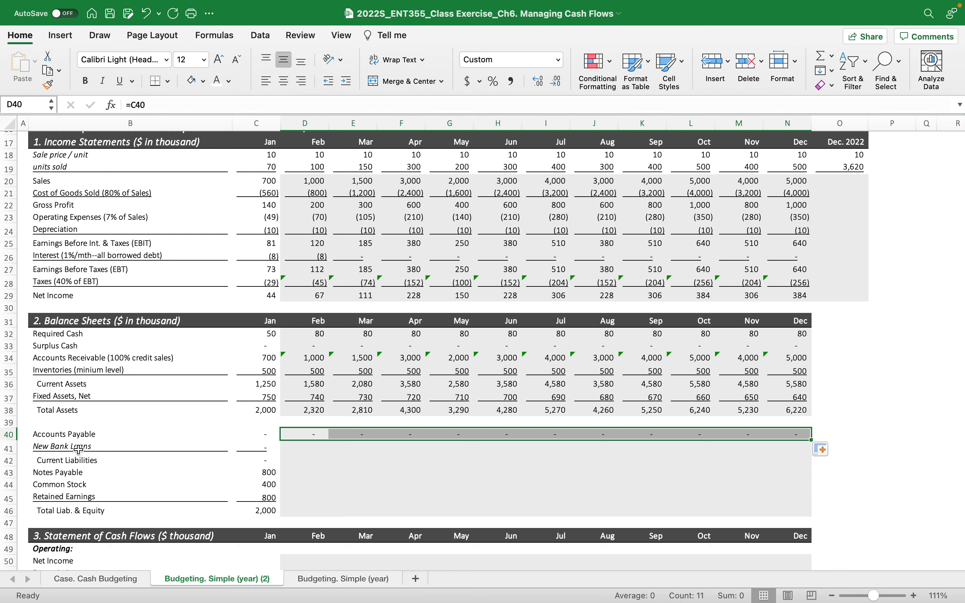
- Total February current liabilities in D42 with =SUM(D40:D41) and copy the formula across through December
{"action": "left_click", "coordinate": [291, 449]}
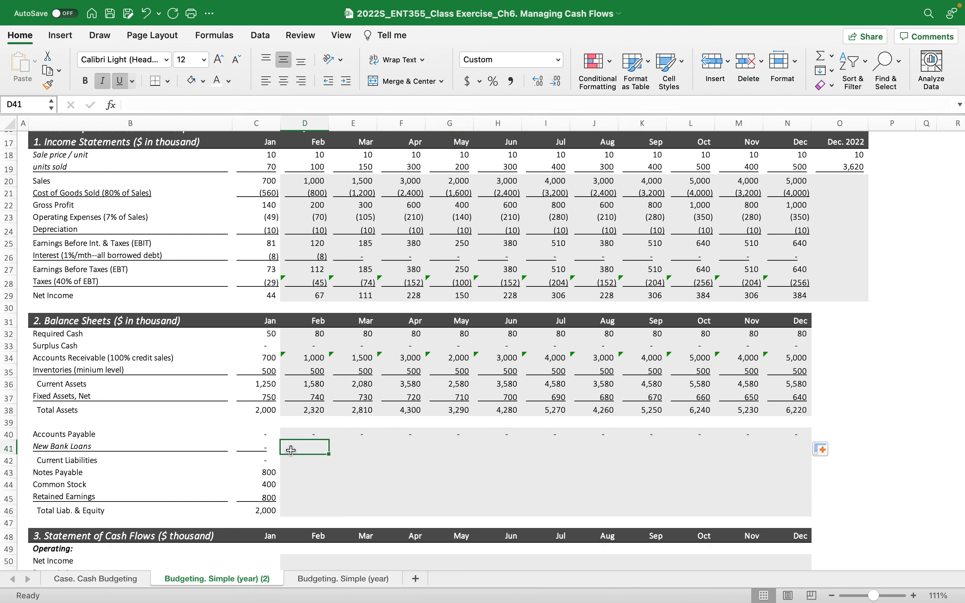
{"action": "left_click", "coordinate": [309, 461]}
{"action": "type", "text": "="}
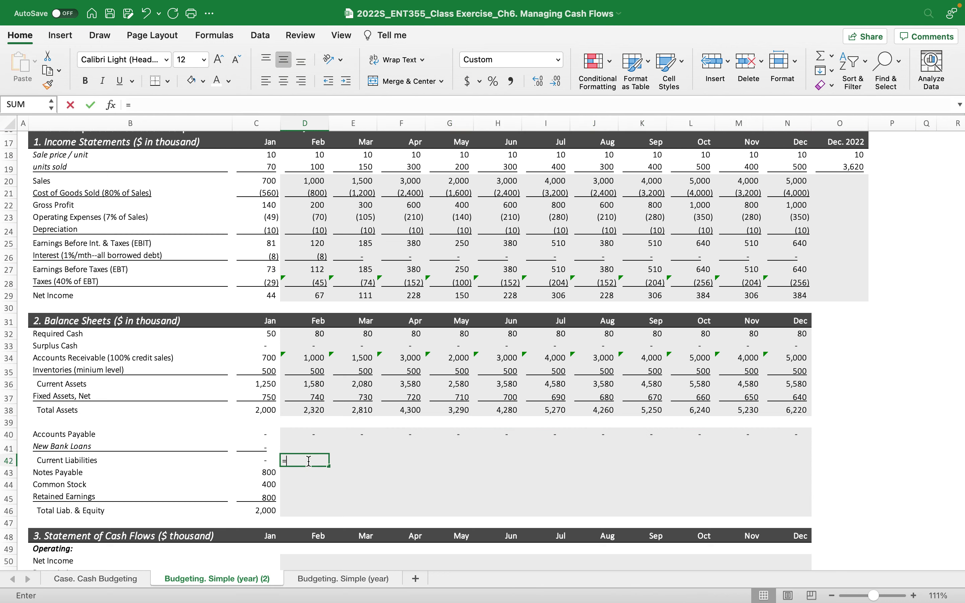
{"action": "type", "text": "sum("}
{"action": "left_click_drag", "start_coordinate": [302, 435], "coordinate": [304, 446]}
{"action": "key", "text": "Return"}
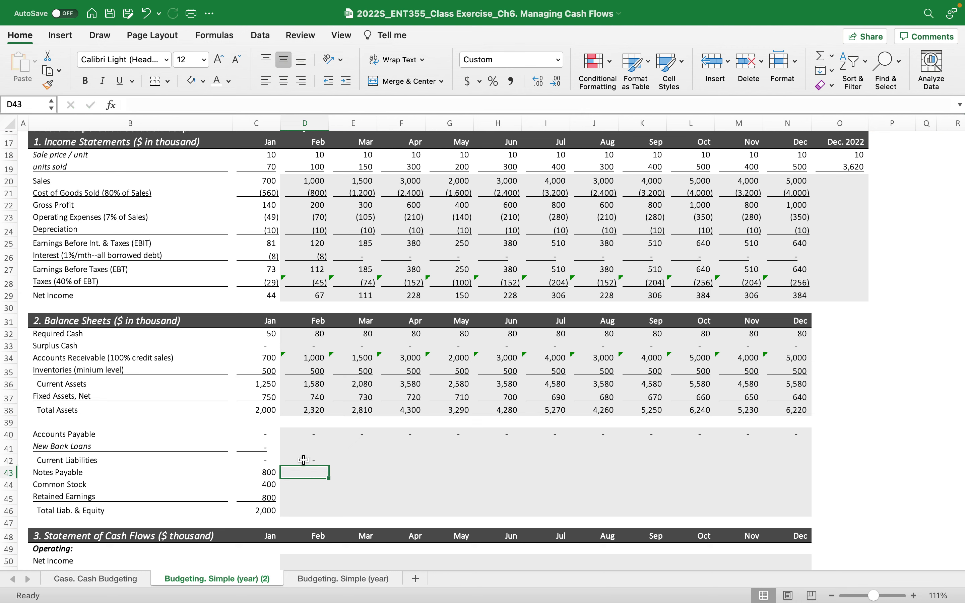
{"action": "left_click", "coordinate": [304, 460]}
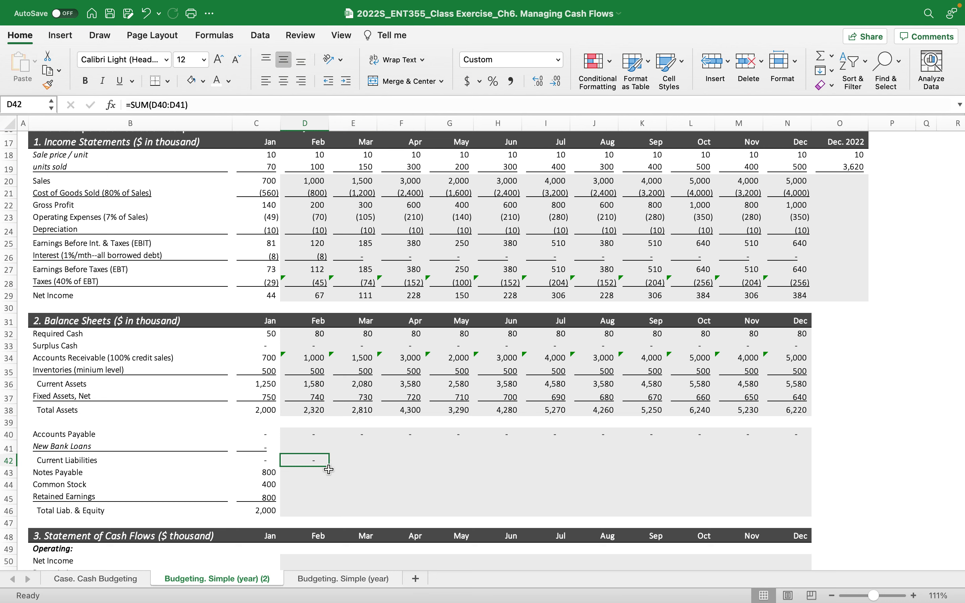
{"action": "left_click_drag", "start_coordinate": [329, 467], "coordinate": [812, 463]}
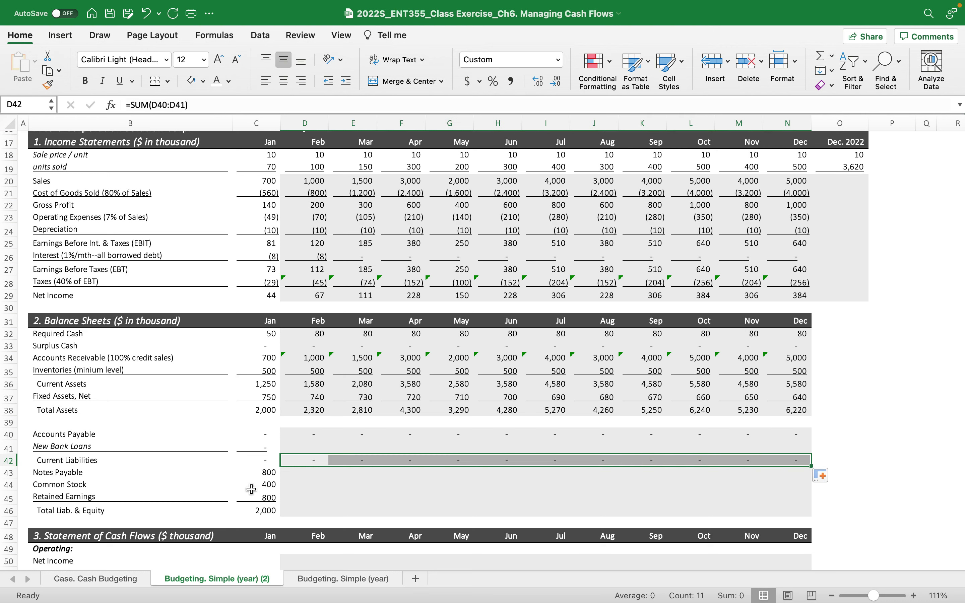
- Hold notes payable at January's level with =C43 in D43 and copy the formula across through December
{"action": "left_click", "coordinate": [305, 475]}
{"action": "type", "text": "="}
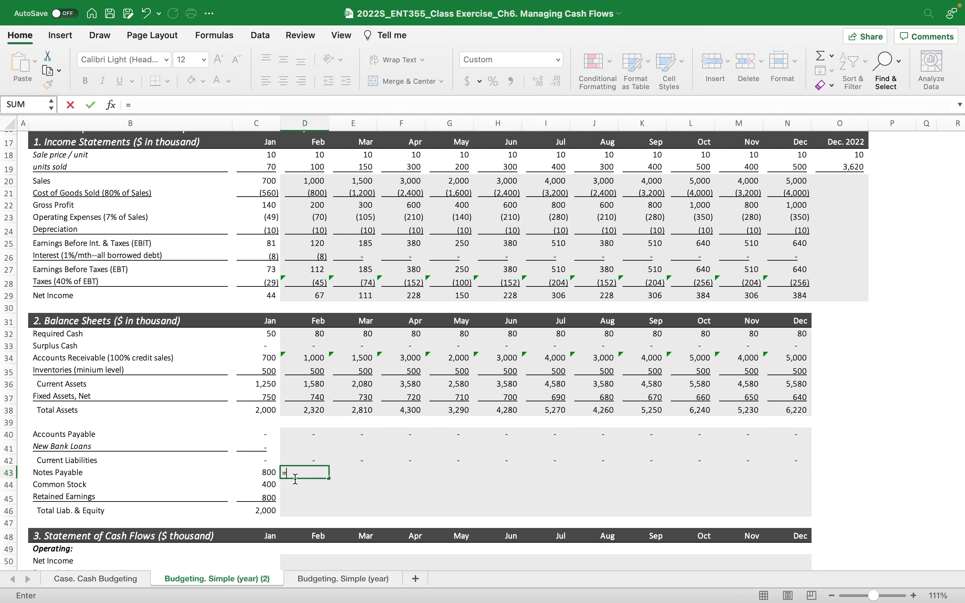
{"action": "left_click", "coordinate": [261, 474]}
{"action": "key", "text": "Return"}
{"action": "left_click", "coordinate": [303, 475]}
{"action": "left_click_drag", "start_coordinate": [329, 478], "coordinate": [794, 473]}
- Hold common stock at January's level with =C44 in D44 and copy the formula across through December
{"action": "left_click", "coordinate": [309, 486]}
{"action": "type", "text": "="}
{"action": "left_click", "coordinate": [256, 484]}
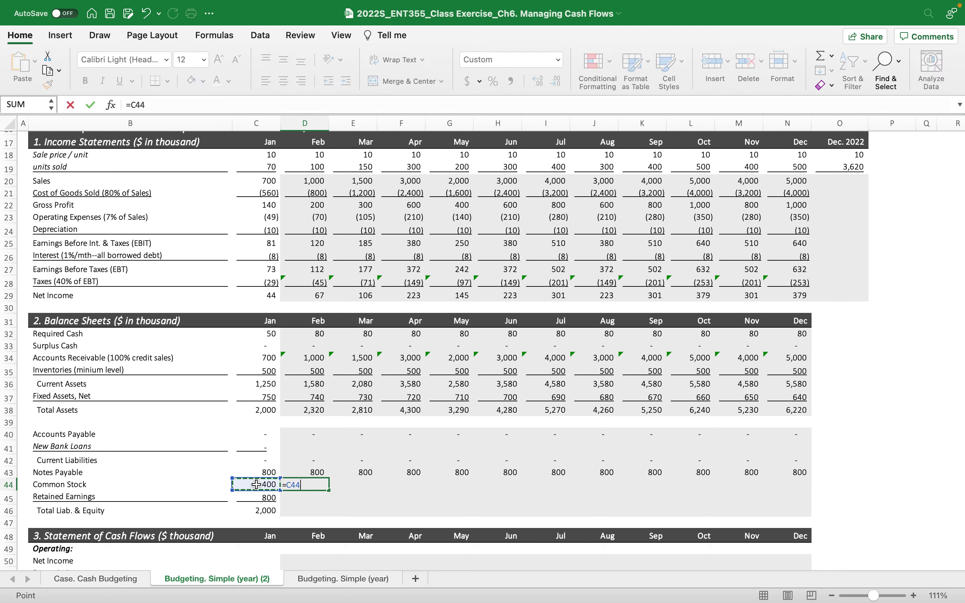
{"action": "key", "text": "Return"}
{"action": "left_click", "coordinate": [310, 487]}
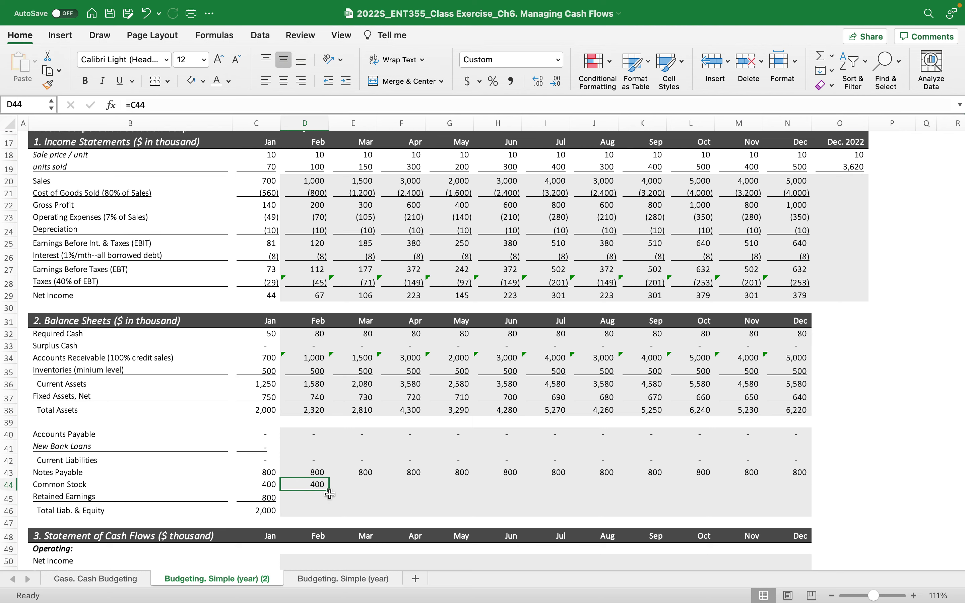
{"action": "left_click_drag", "start_coordinate": [330, 495], "coordinate": [830, 499]}
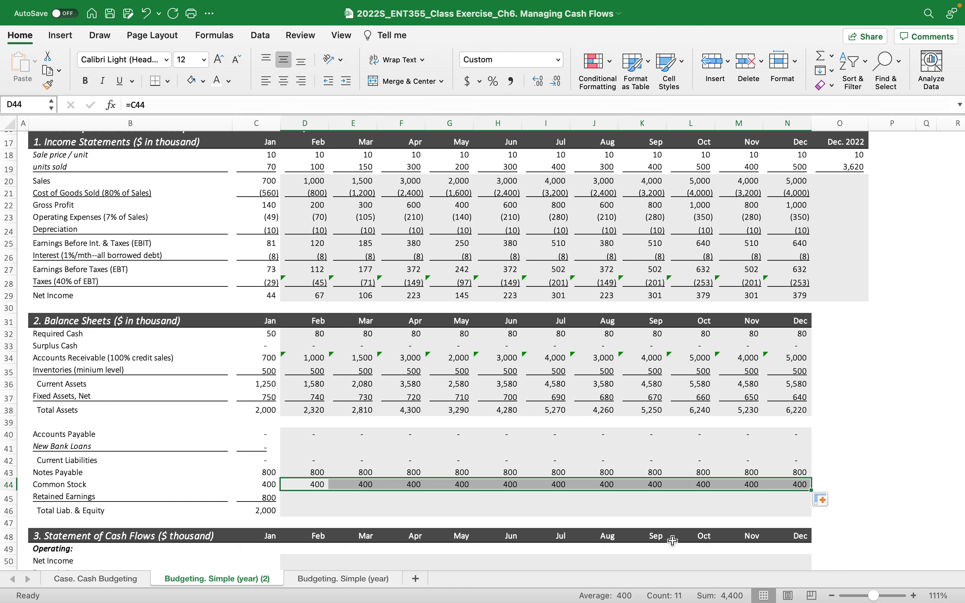
- Calculate February retained earnings in D45 as =C45+D29, adding net income, and copy the formula across through December
{"action": "left_click", "coordinate": [298, 498]}
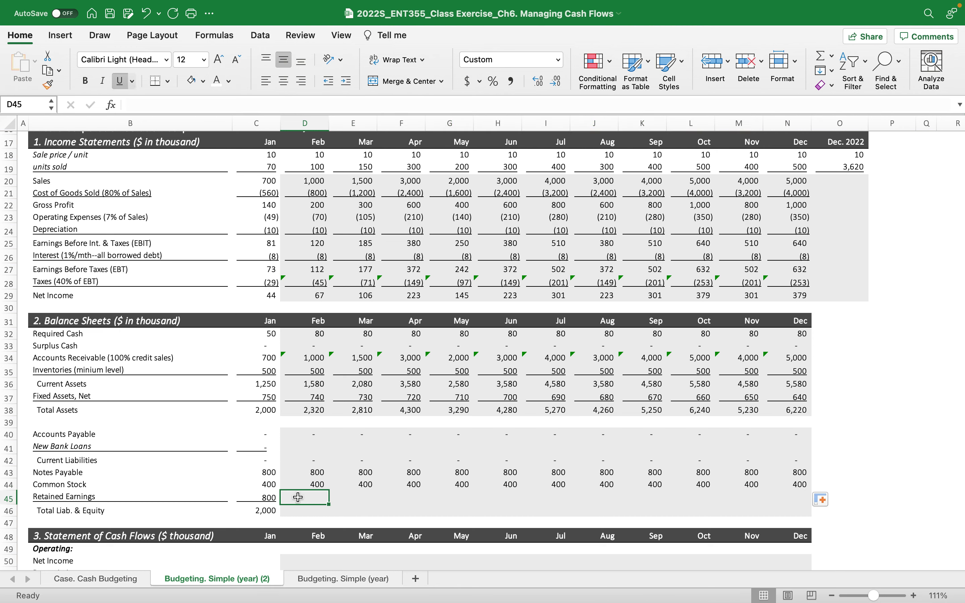
{"action": "type", "text": "="}
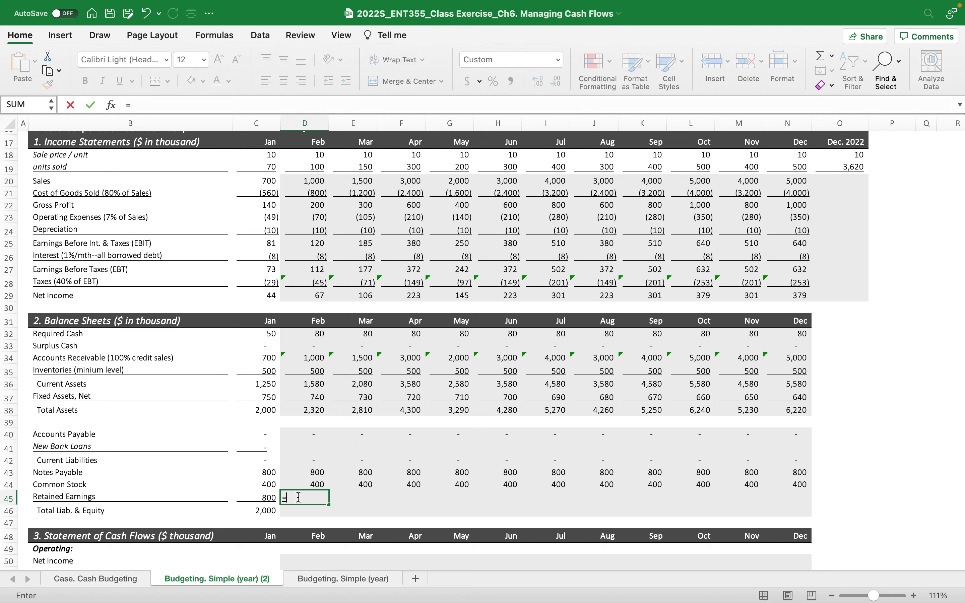
{"action": "left_click", "coordinate": [254, 498]}
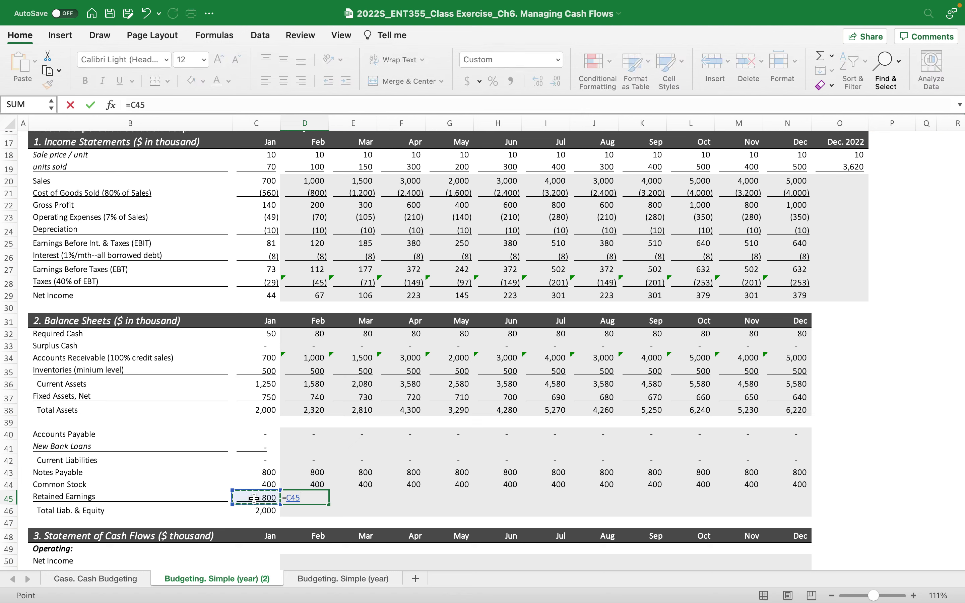
{"action": "type", "text": "+"}
{"action": "left_click", "coordinate": [305, 294]}
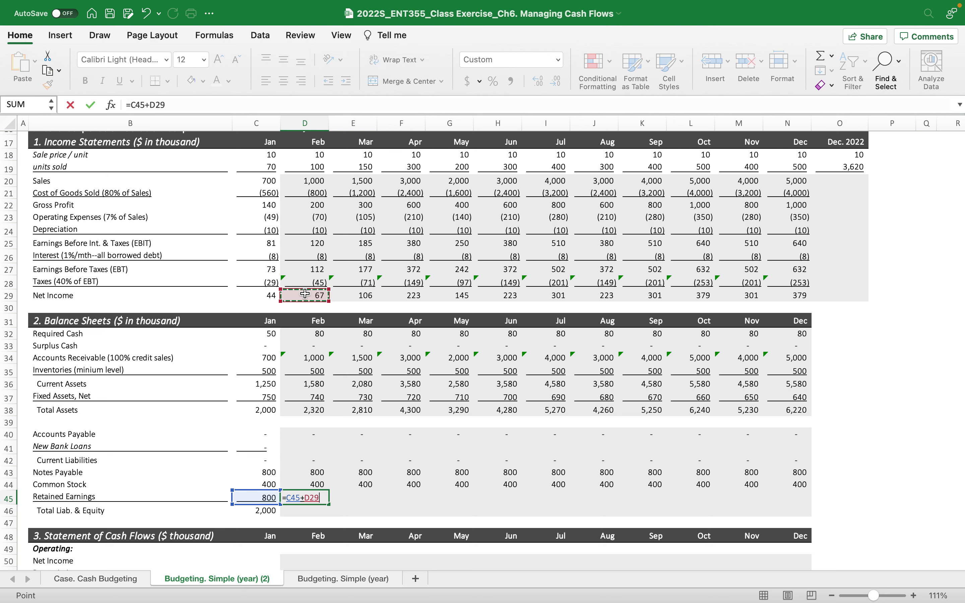
{"action": "key", "text": "Return"}
{"action": "left_click", "coordinate": [321, 499]}
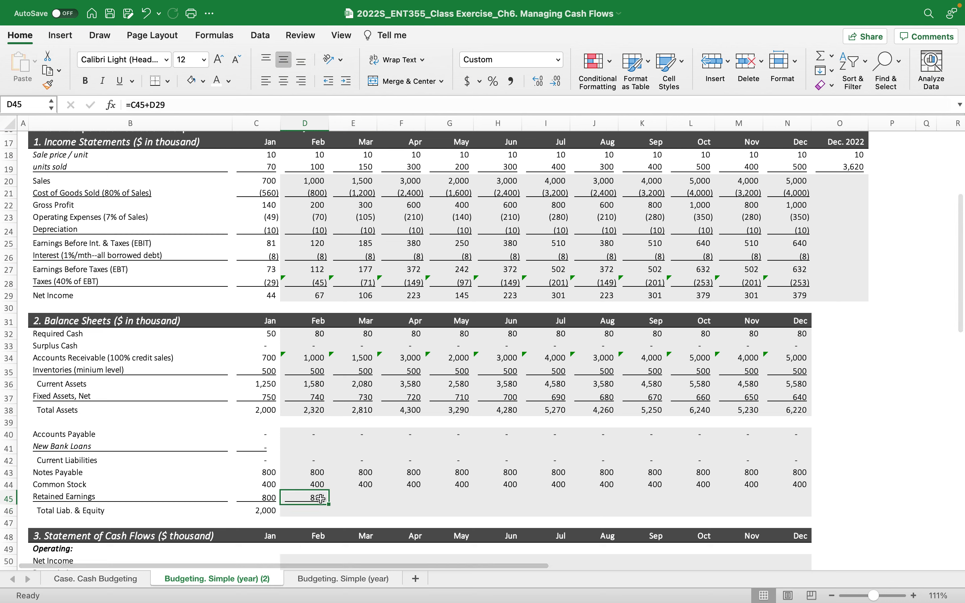
{"action": "left_click_drag", "start_coordinate": [330, 504], "coordinate": [811, 499]}
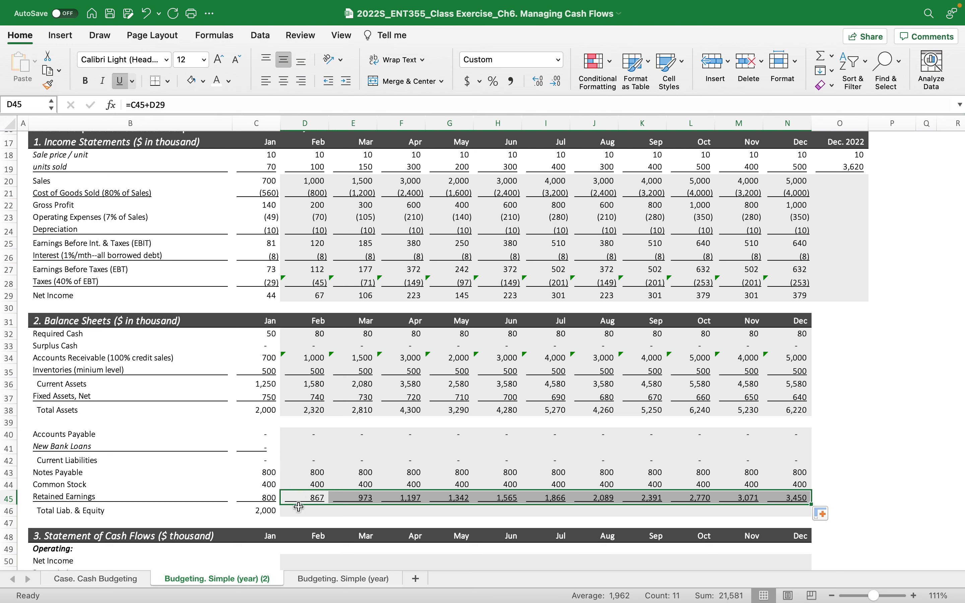
- Sum February notes payable, common stock and retained earnings as a scratch check in D47 with =SUM(D43:D45), and clear the cell
{"action": "left_click", "coordinate": [302, 521]}
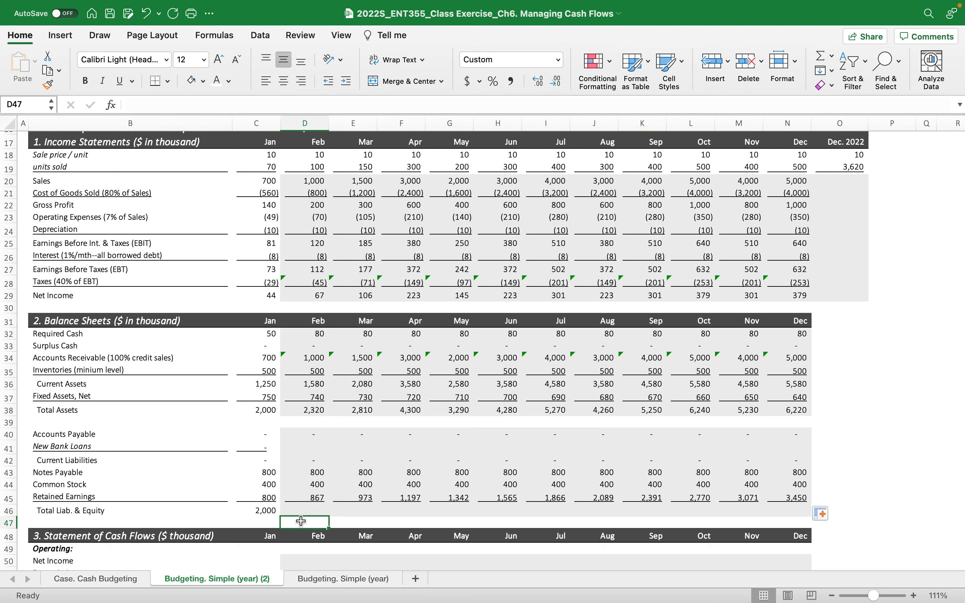
{"action": "type", "text": "=sum("}
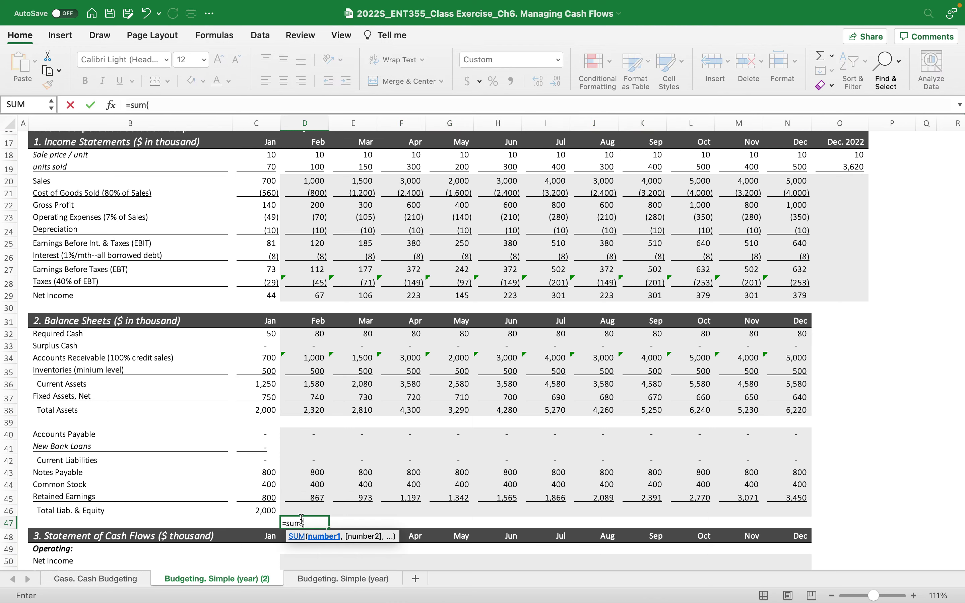
{"action": "left_click", "coordinate": [302, 478]}
{"action": "left_click_drag", "start_coordinate": [302, 477], "coordinate": [302, 499]}
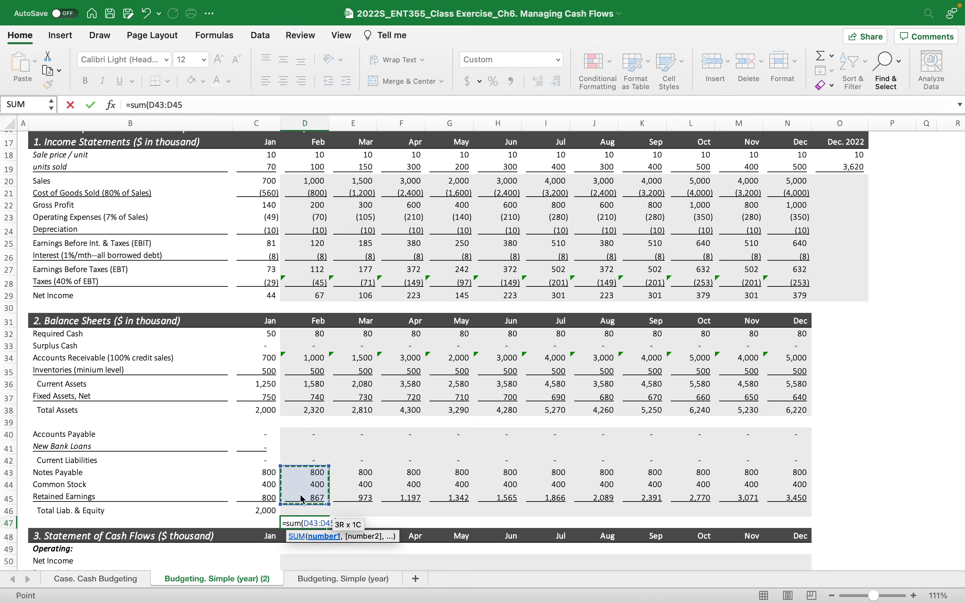
{"action": "key", "text": "Return"}
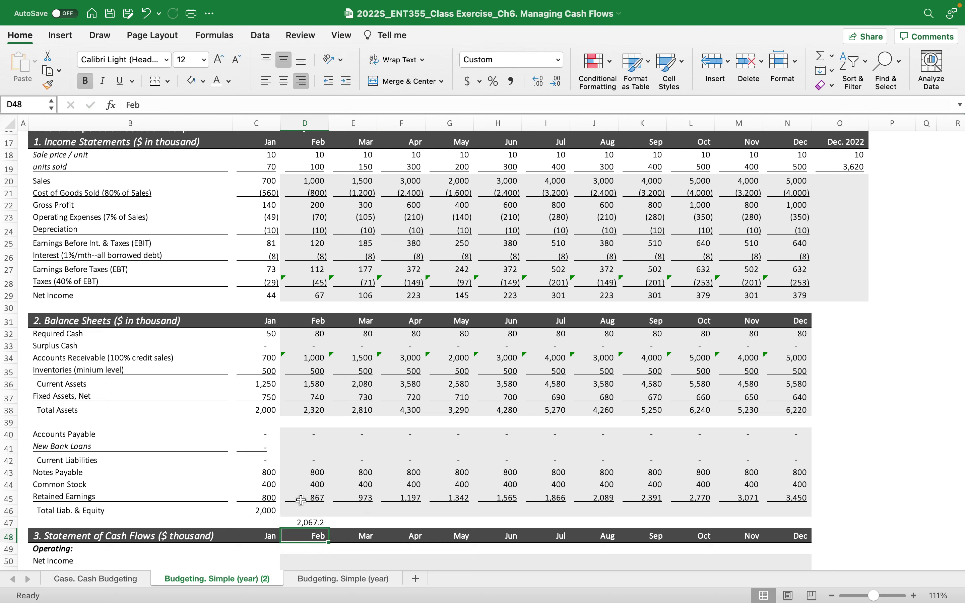
{"action": "left_click", "coordinate": [300, 523]}
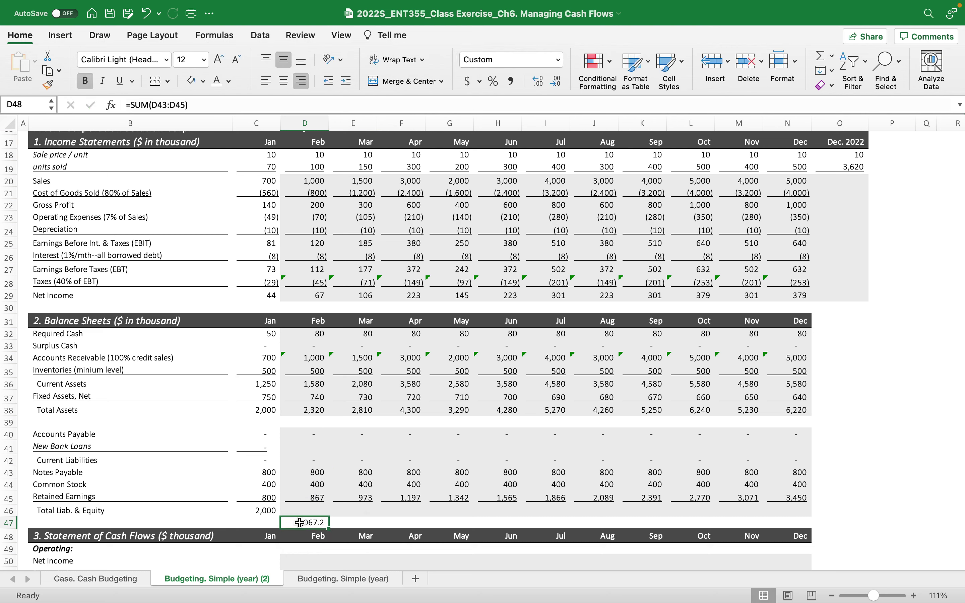
{"action": "key", "text": "Delete"}
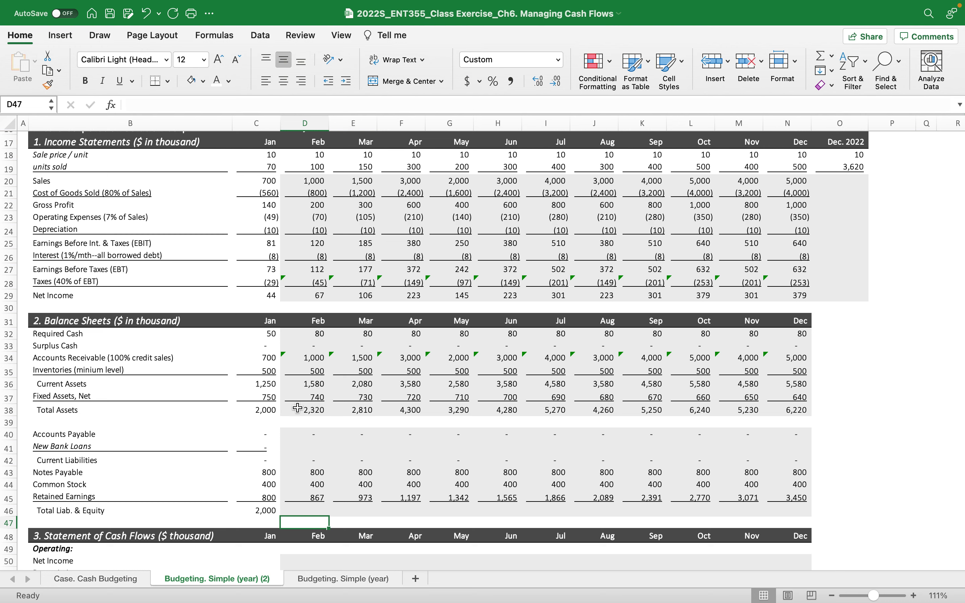
- Calculate February new bank loans in D41 as total assets less notes payable, common stock and retained earnings with =D38-D43-D44-D45
{"action": "left_click", "coordinate": [297, 448]}
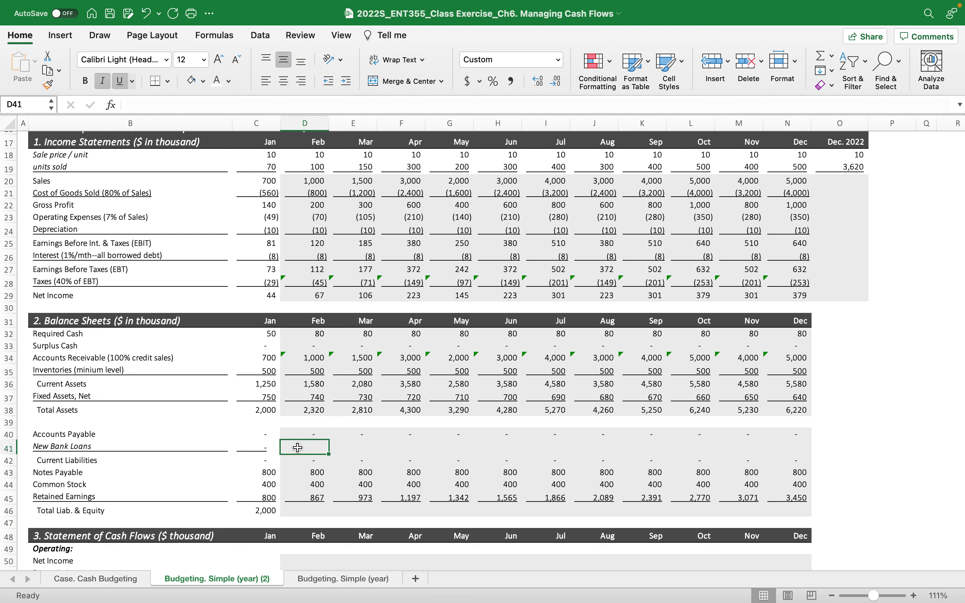
{"action": "type", "text": "="}
{"action": "left_click", "coordinate": [294, 411]}
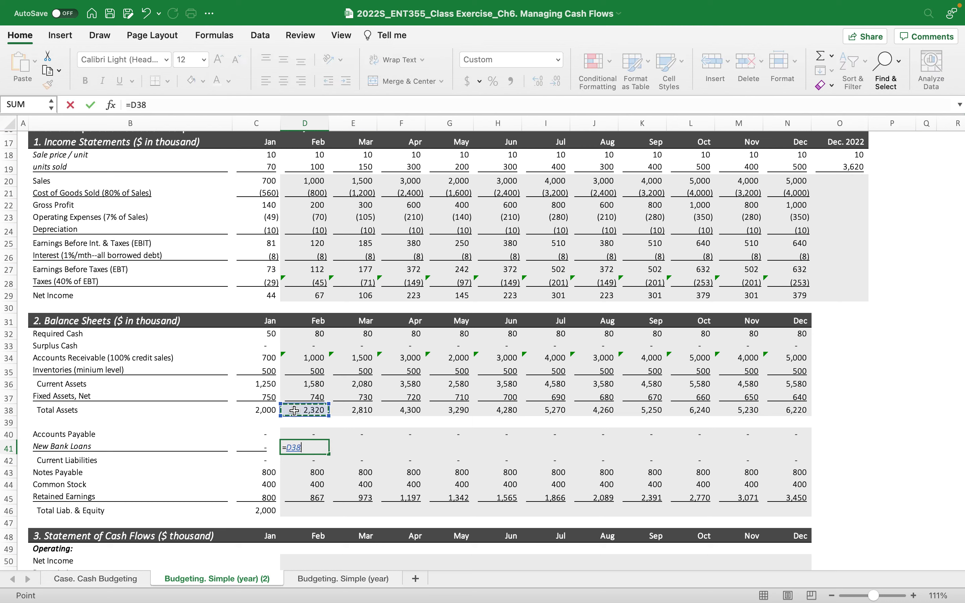
{"action": "type", "text": "-"}
{"action": "left_click", "coordinate": [290, 471]}
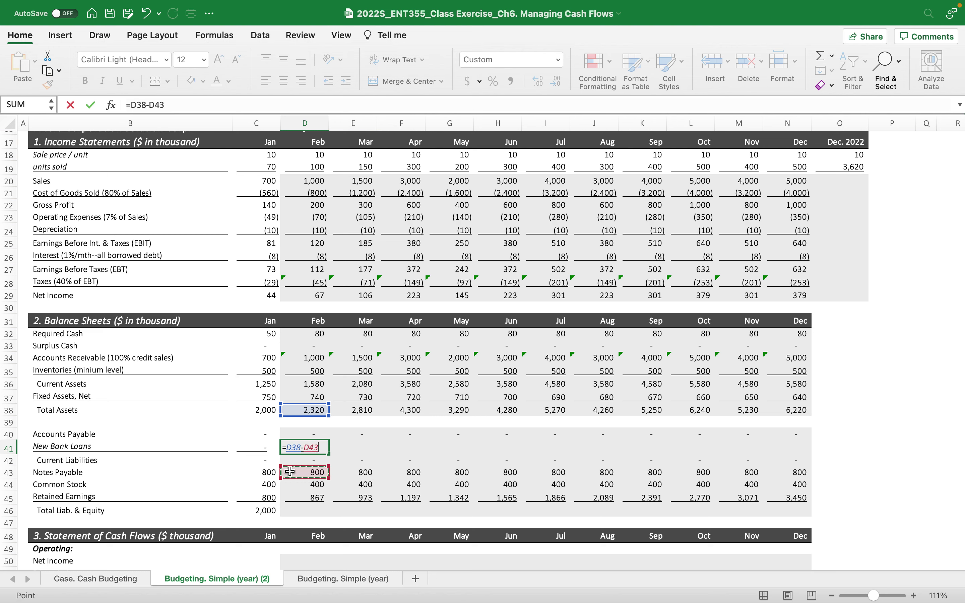
{"action": "type", "text": "-"}
{"action": "left_click", "coordinate": [291, 486]}
{"action": "type", "text": "-"}
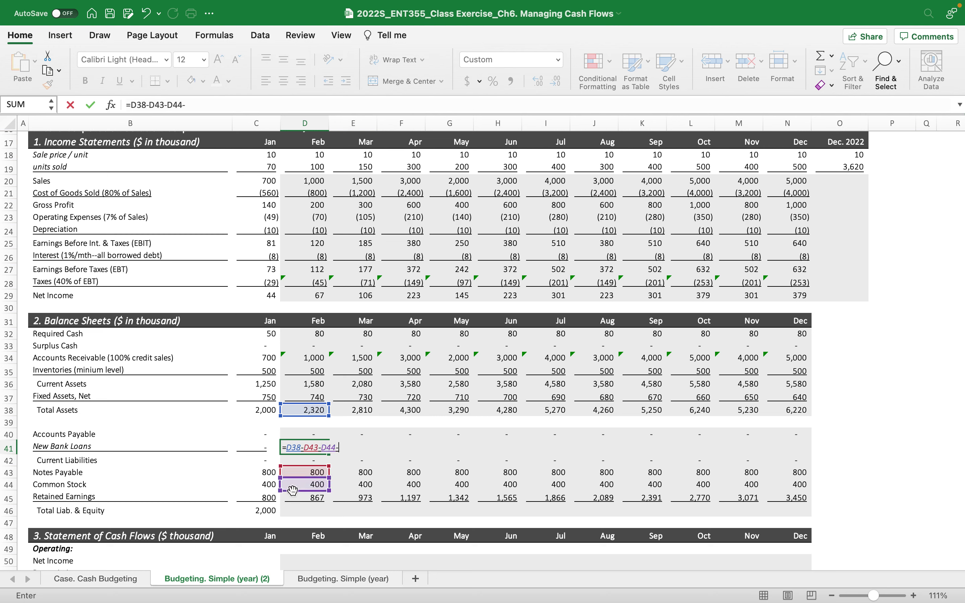
{"action": "left_click", "coordinate": [288, 497]}
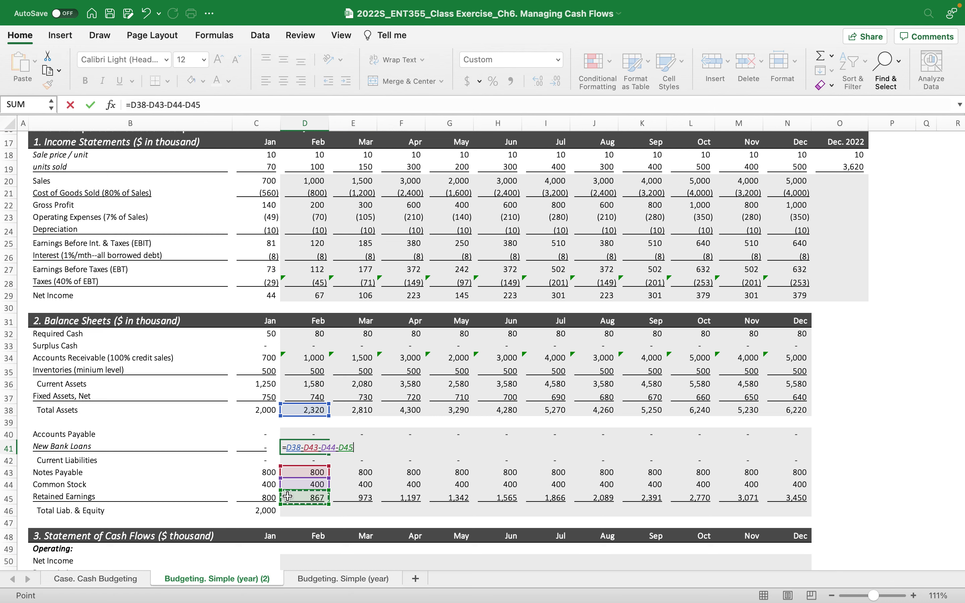
{"action": "key", "text": "Return"}
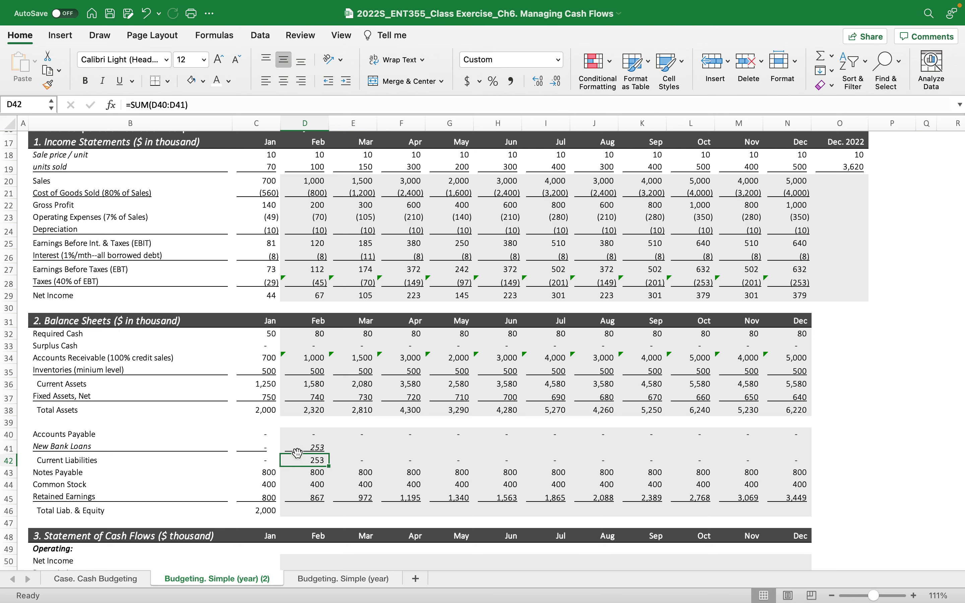
- Total February liabilities and equity in D46 with =SUM(D42:D45) and copy the formula across through December
{"action": "left_click", "coordinate": [307, 509]}
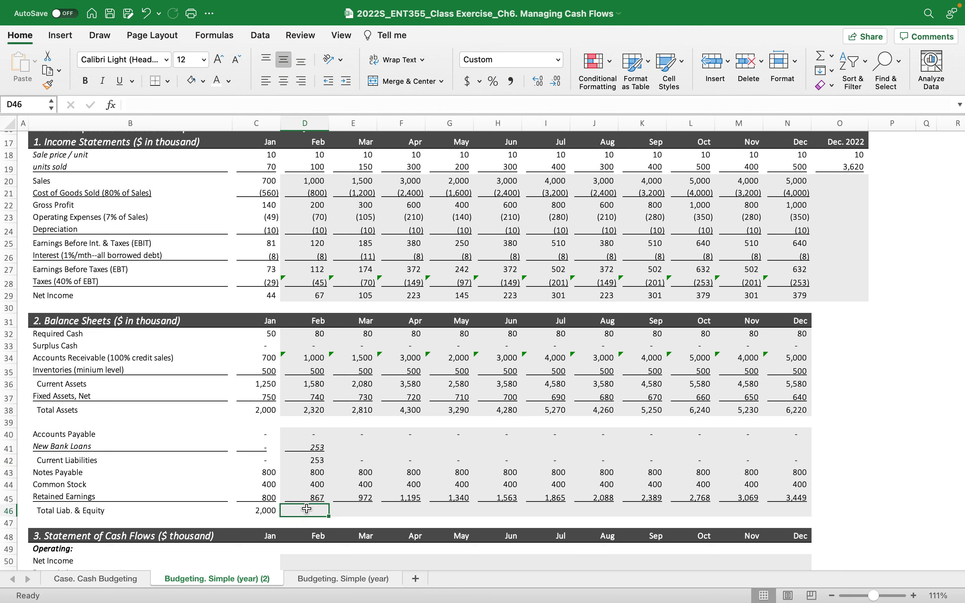
{"action": "type", "text": "="}
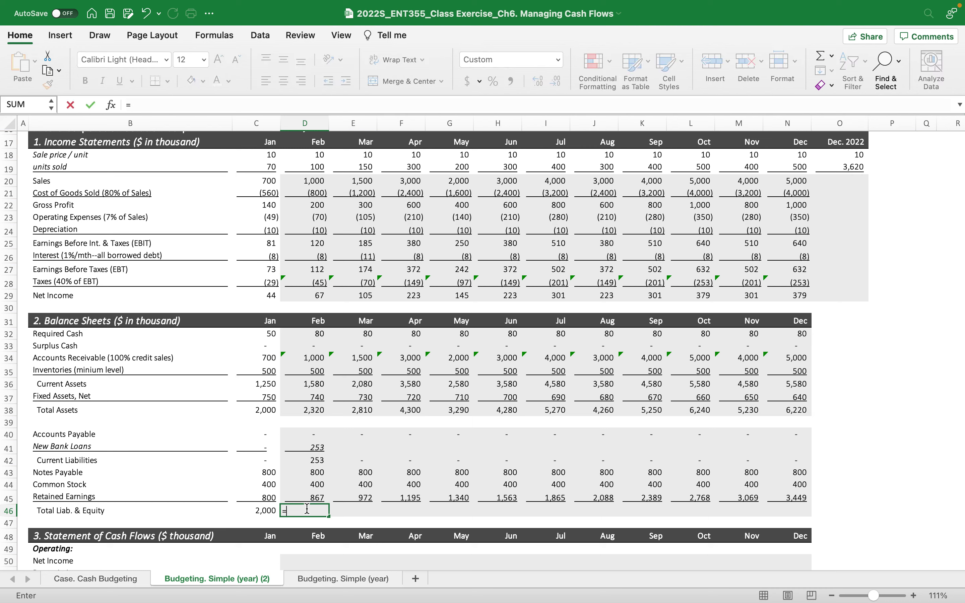
{"action": "left_click", "coordinate": [297, 461]}
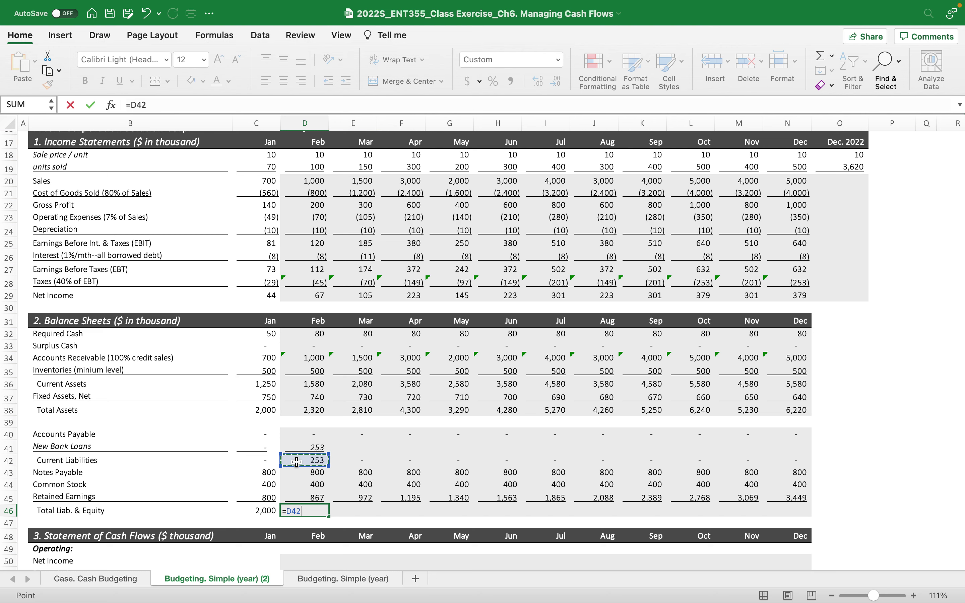
{"action": "key", "text": "BackSpace"}
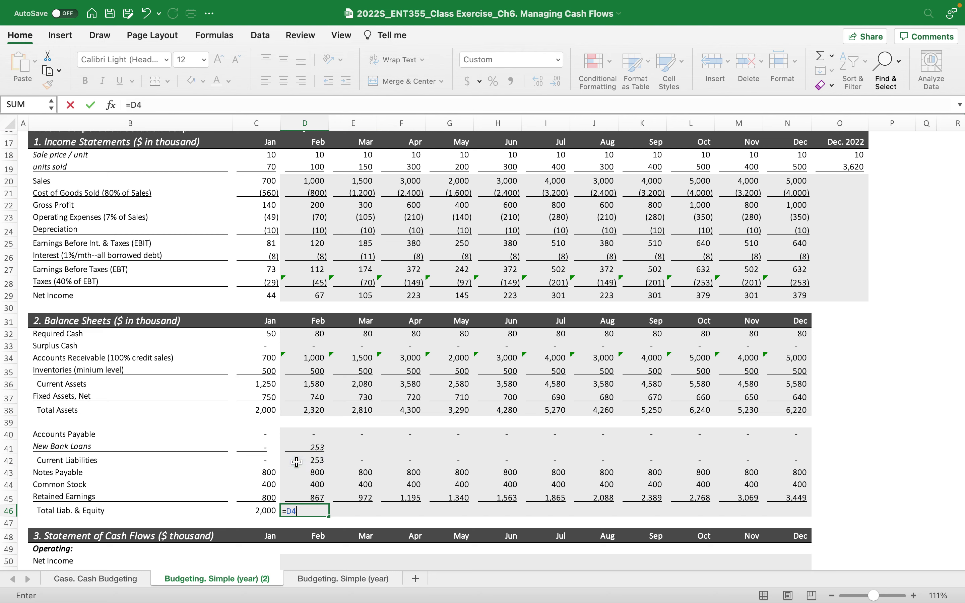
{"action": "type", "text": "sum("}
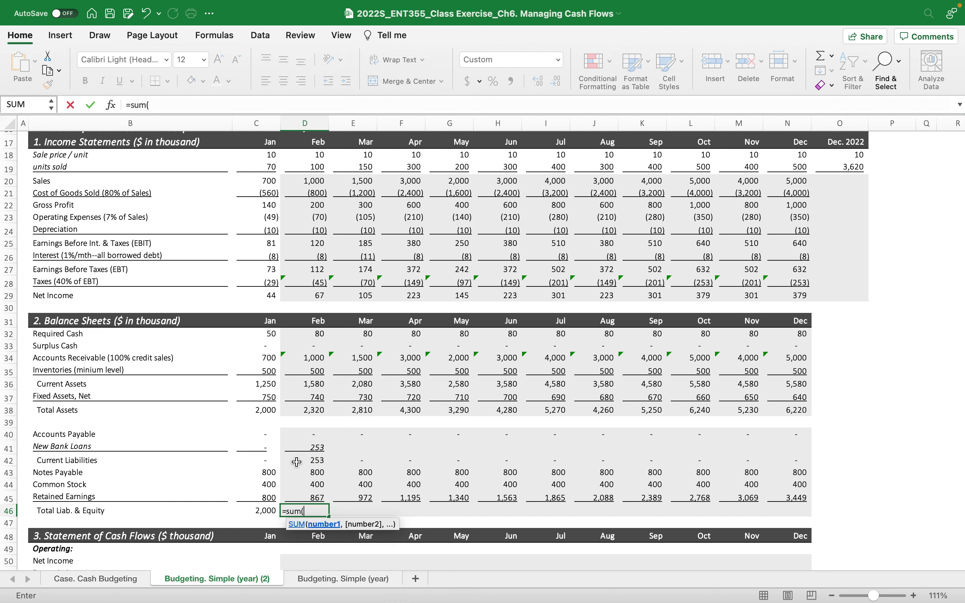
{"action": "left_click_drag", "start_coordinate": [307, 456], "coordinate": [305, 494]}
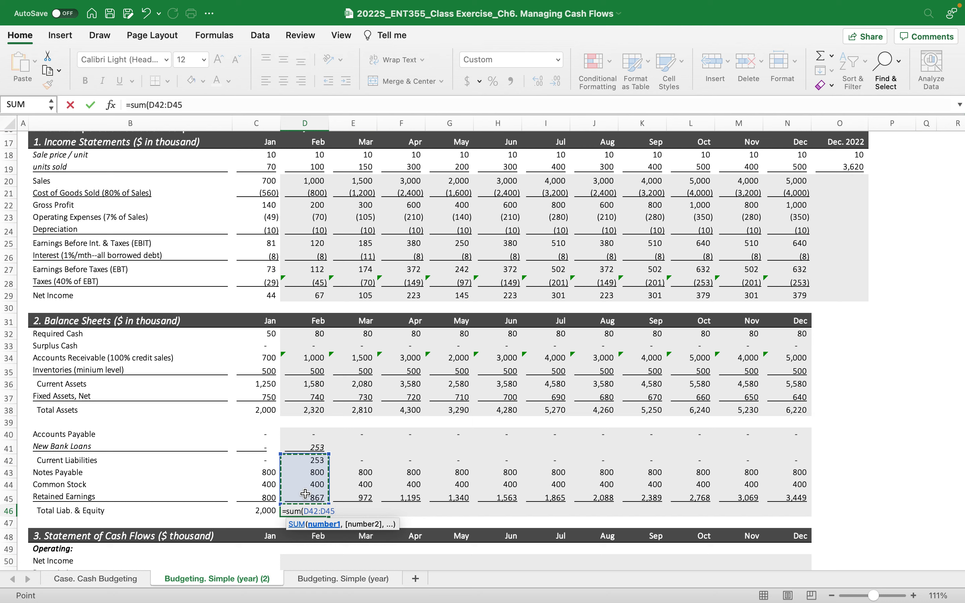
{"action": "key", "text": "Return"}
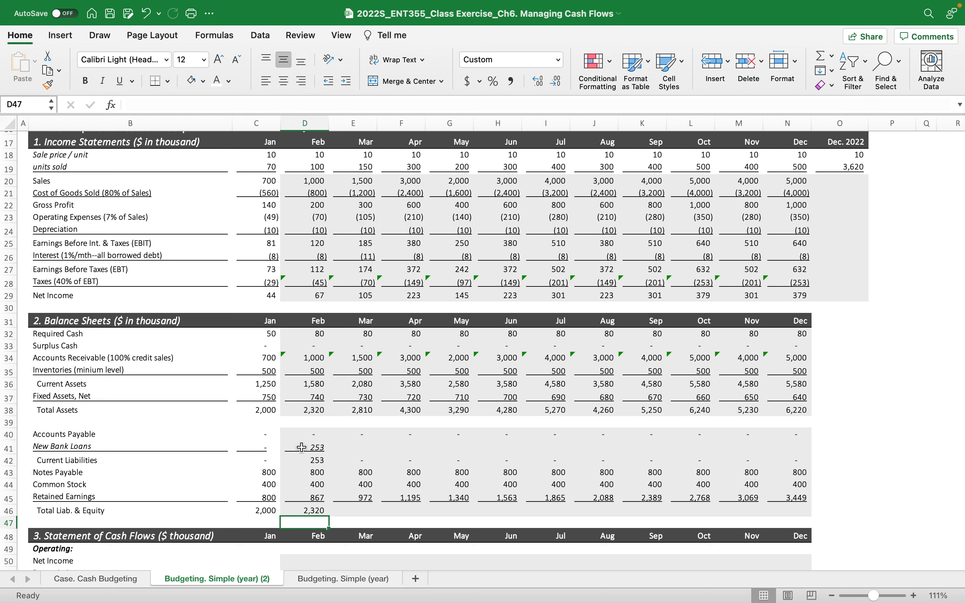
{"action": "left_click", "coordinate": [317, 512]}
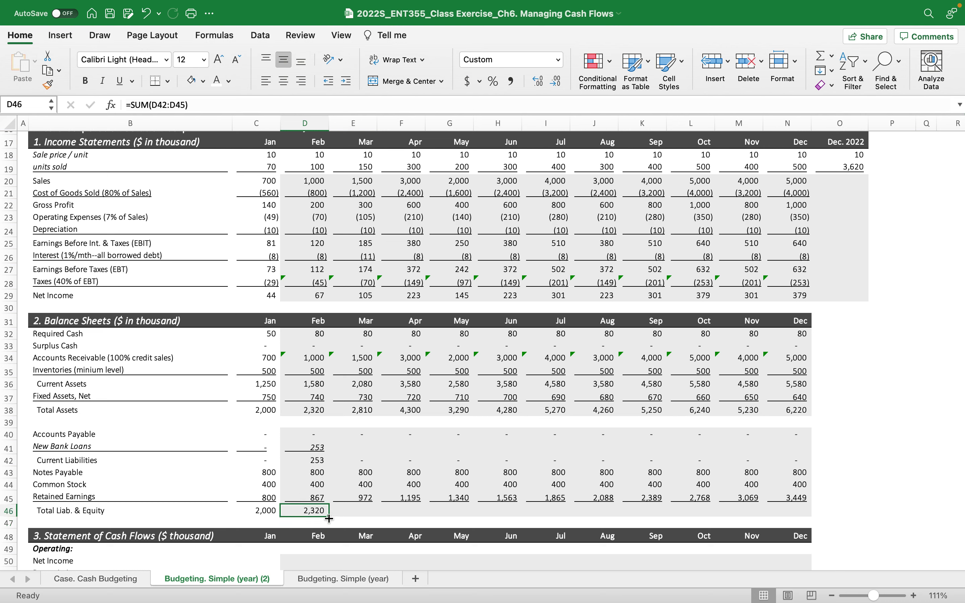
{"action": "left_click_drag", "start_coordinate": [330, 518], "coordinate": [804, 514]}
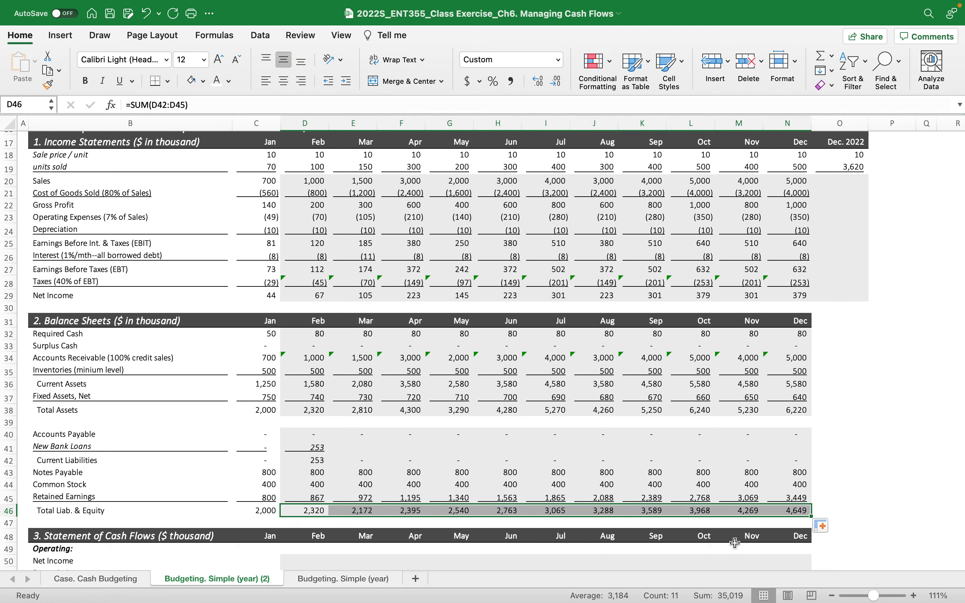
- Copy February's new bank loans formula from D41 across through December
{"action": "left_click", "coordinate": [307, 448]}
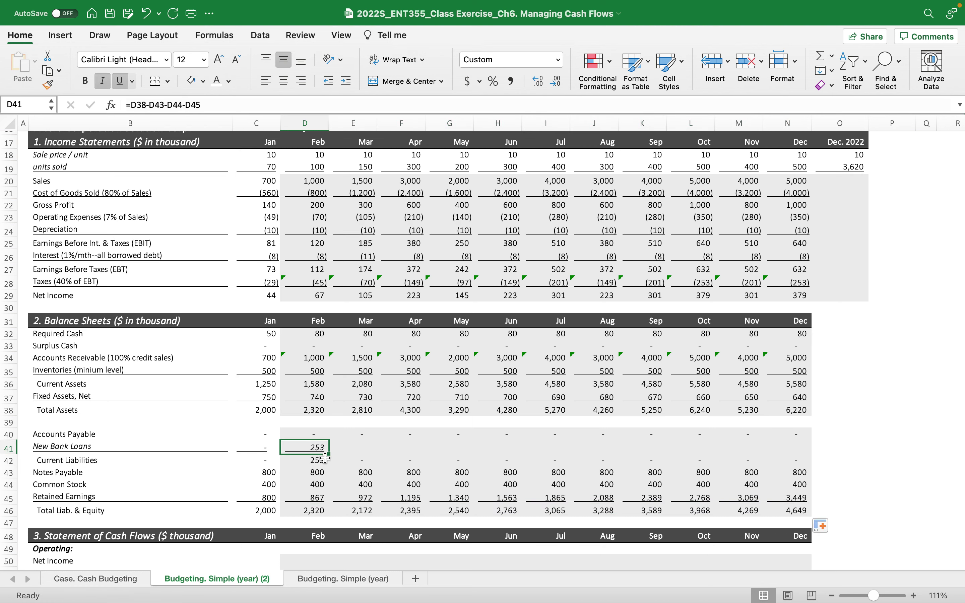
{"action": "left_click_drag", "start_coordinate": [329, 455], "coordinate": [819, 451]}
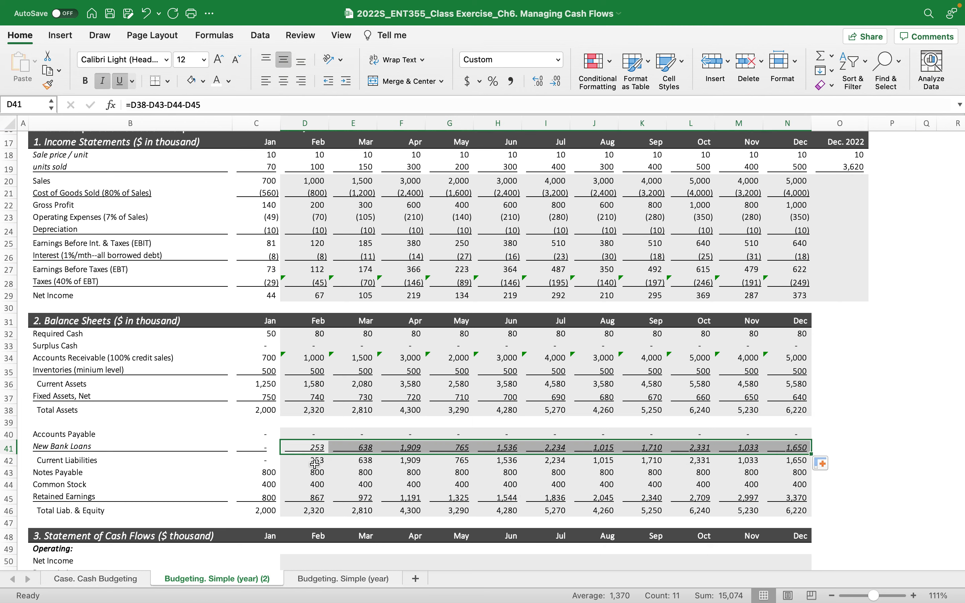
- Check the copied new bank loans formulas in row 41 and compare June's total assets with its total liabilities and equity
{"action": "left_click", "coordinate": [299, 448]}
{"action": "left_click", "coordinate": [350, 448]}
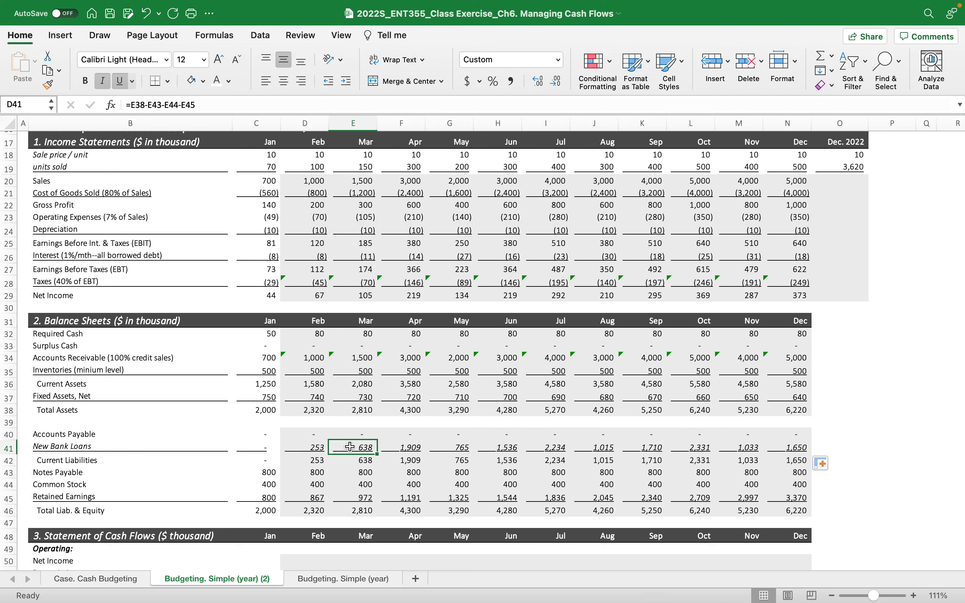
{"action": "double_click", "coordinate": [409, 449]}
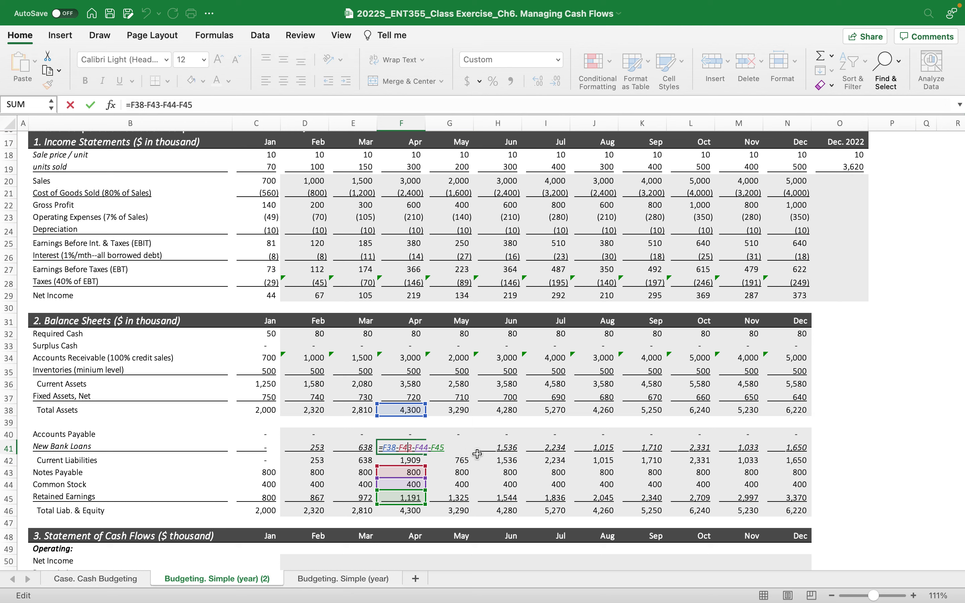
{"action": "key", "text": "Escape"}
{"action": "left_click", "coordinate": [505, 447]}
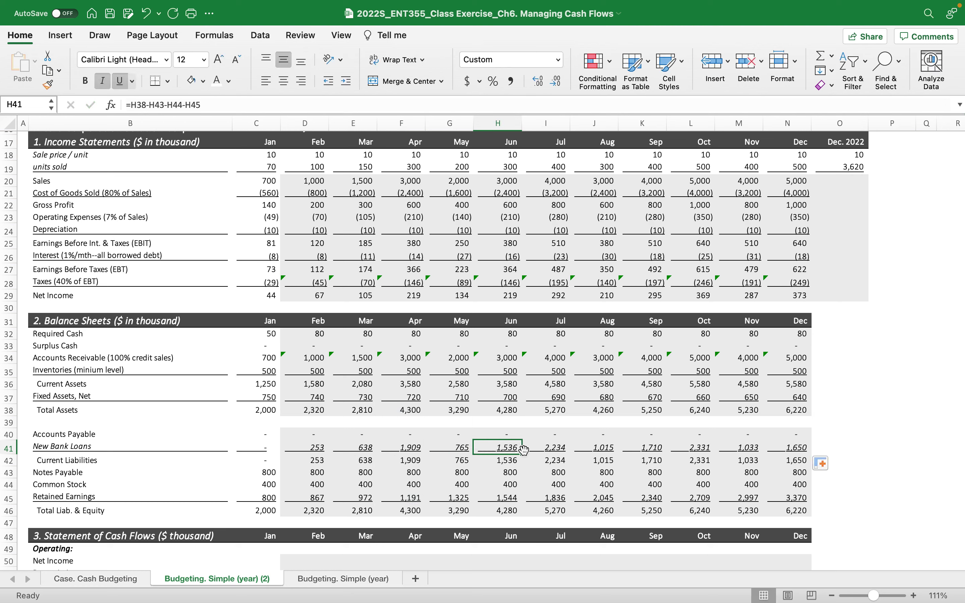
{"action": "left_click", "coordinate": [547, 450]}
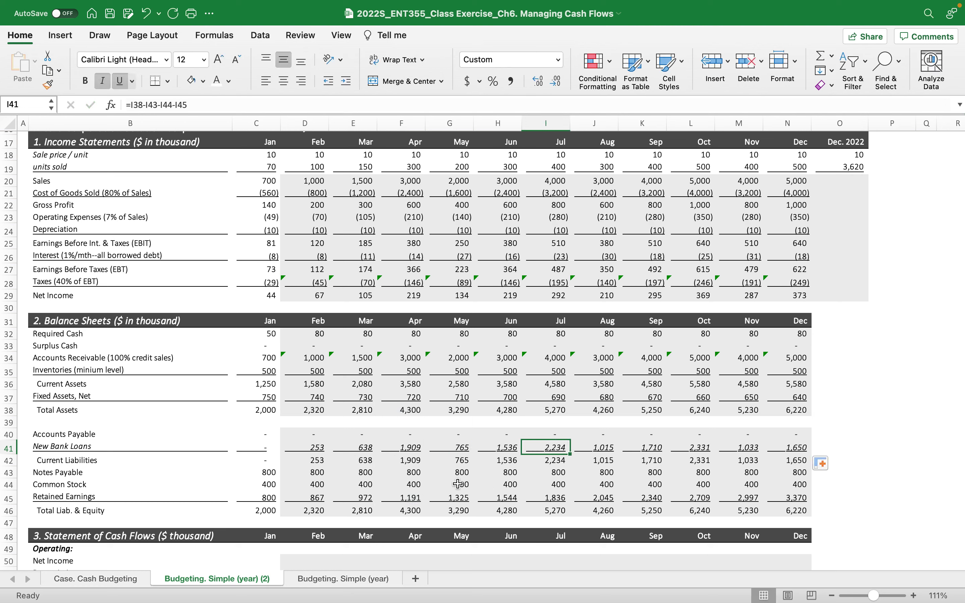
{"action": "left_click", "coordinate": [507, 408]}
{"action": "left_click", "coordinate": [499, 503]}
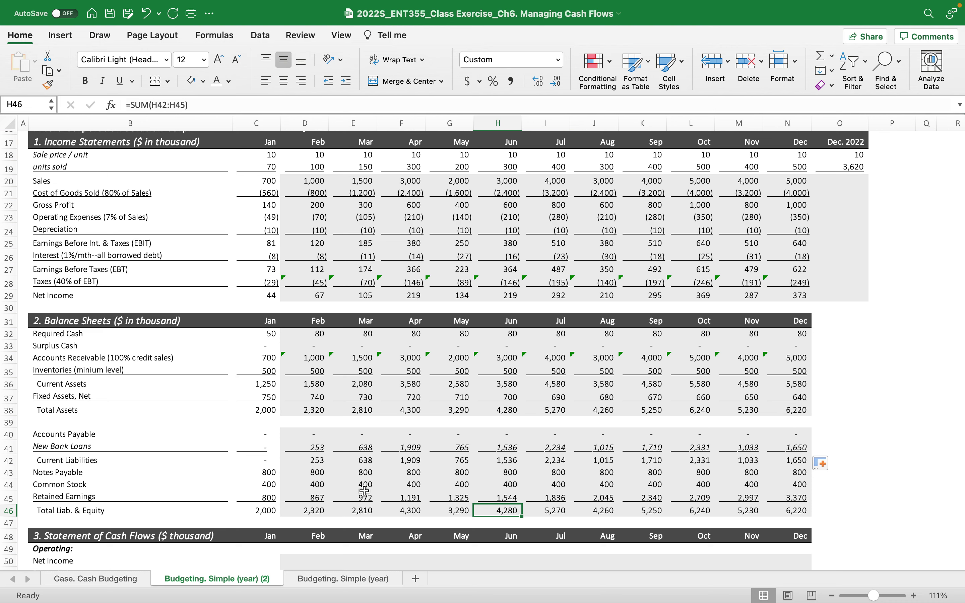
- Review the net income formulas for February, March and December, and the March interest formula based on the prior month's debt
{"action": "left_click", "coordinate": [317, 295]}
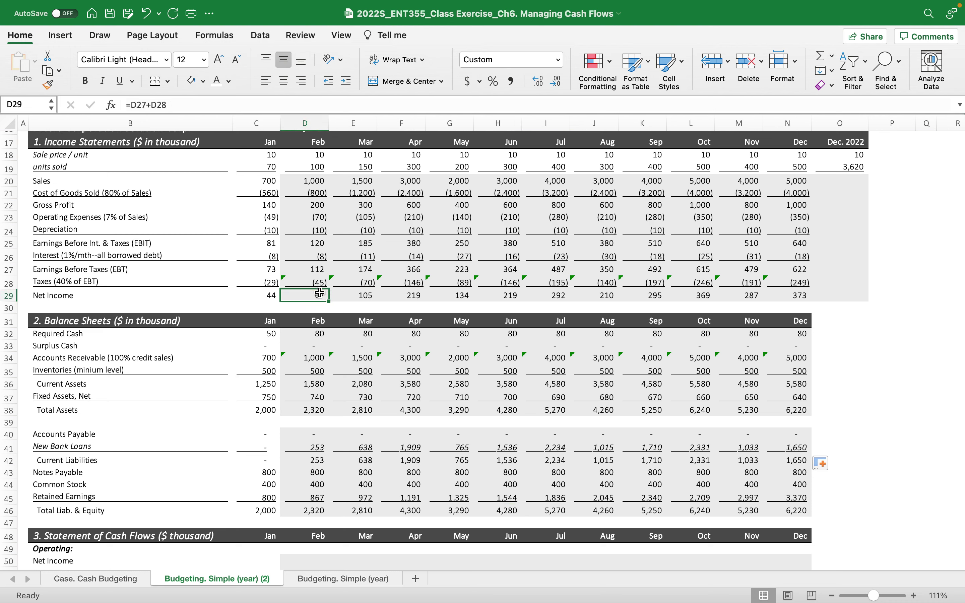
{"action": "left_click", "coordinate": [366, 296]}
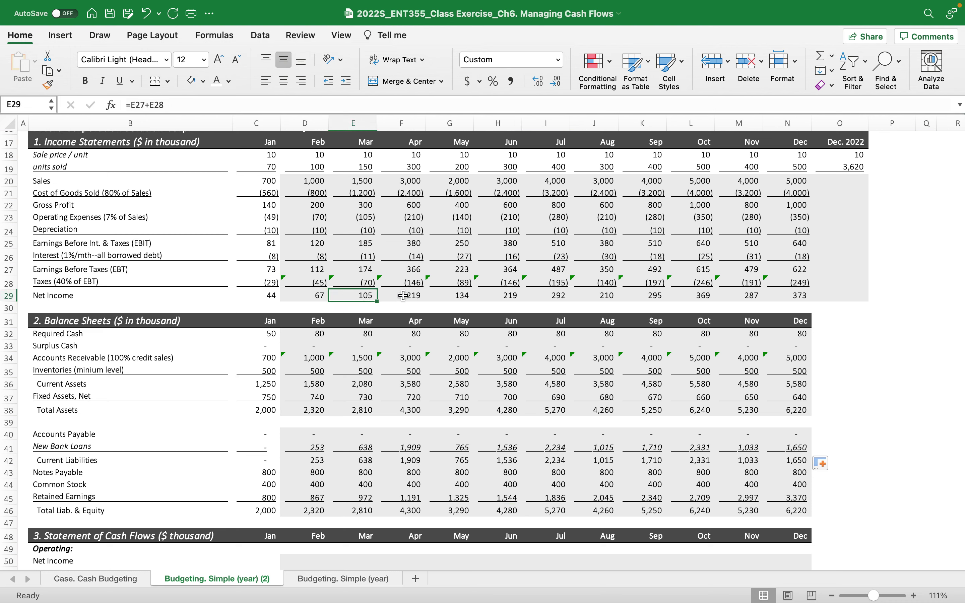
{"action": "double_click", "coordinate": [354, 256]}
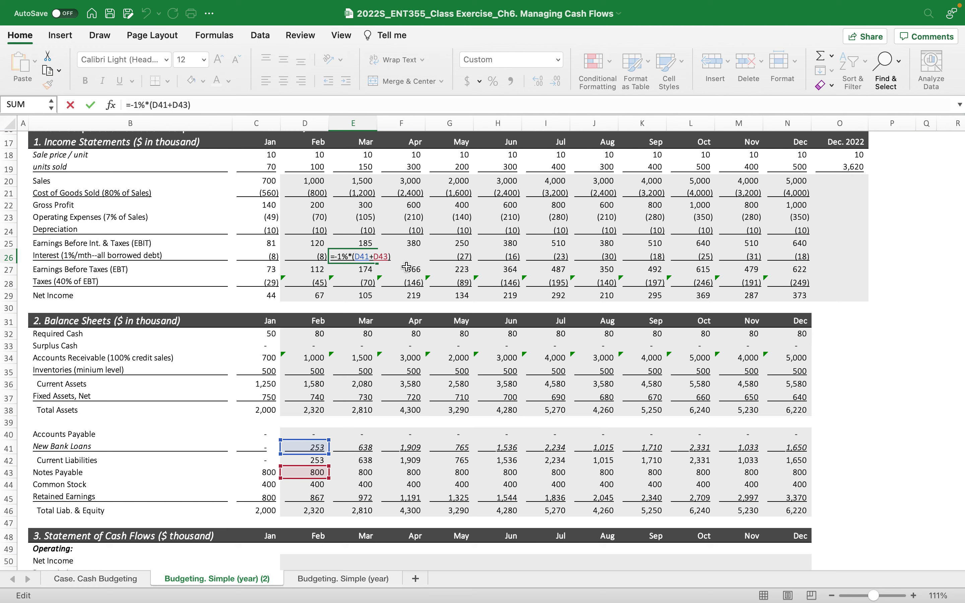
{"action": "key", "text": "Return"}
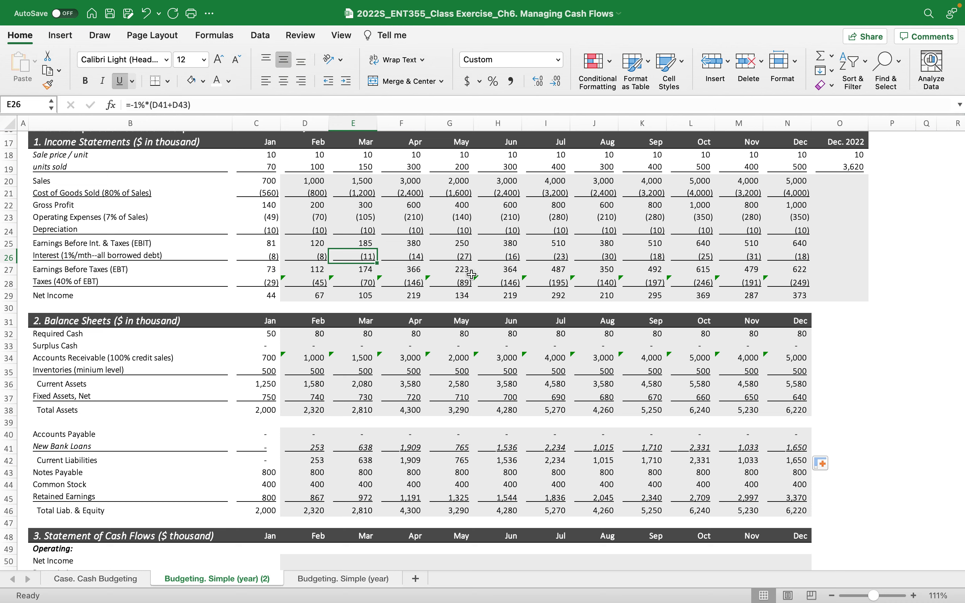
{"action": "left_click", "coordinate": [809, 298]}
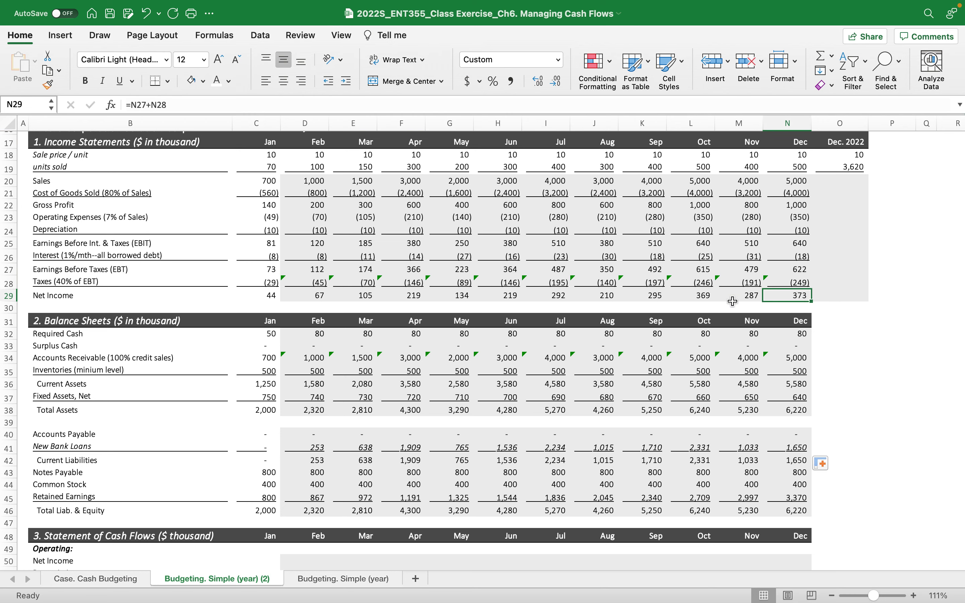
- Bold the New Bank Loans row from its label in B41 through December in N41
{"action": "scroll", "coordinate": [660, 489], "scroll_direction": "down", "scroll_amount": 1}
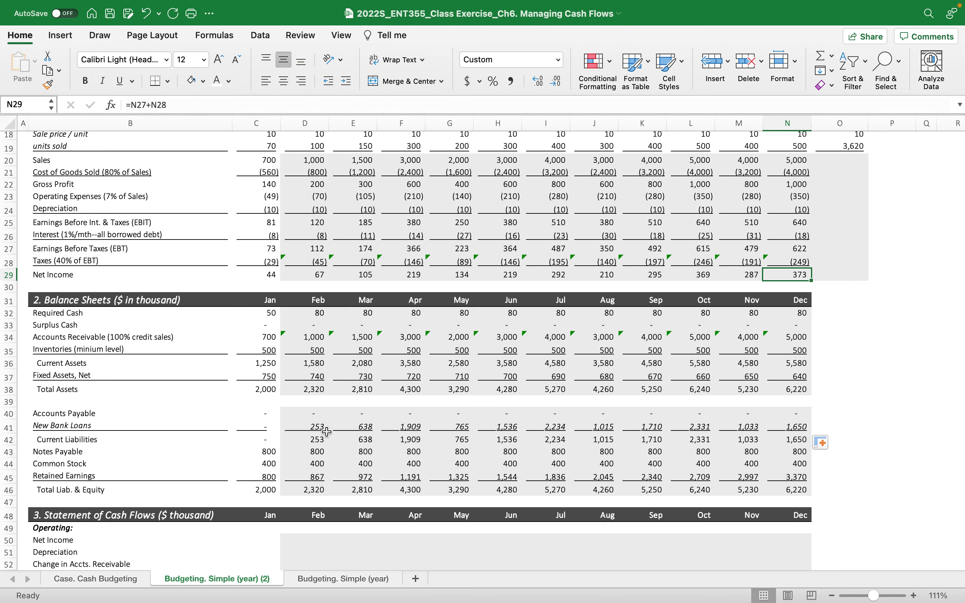
{"action": "left_click_drag", "start_coordinate": [47, 428], "coordinate": [766, 425]}
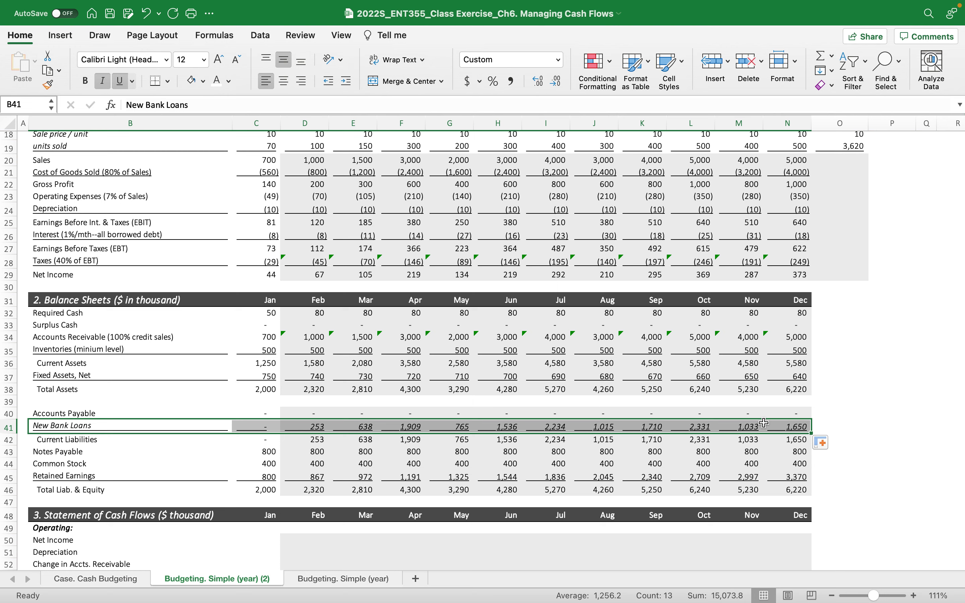
{"action": "key", "text": "super+b"}
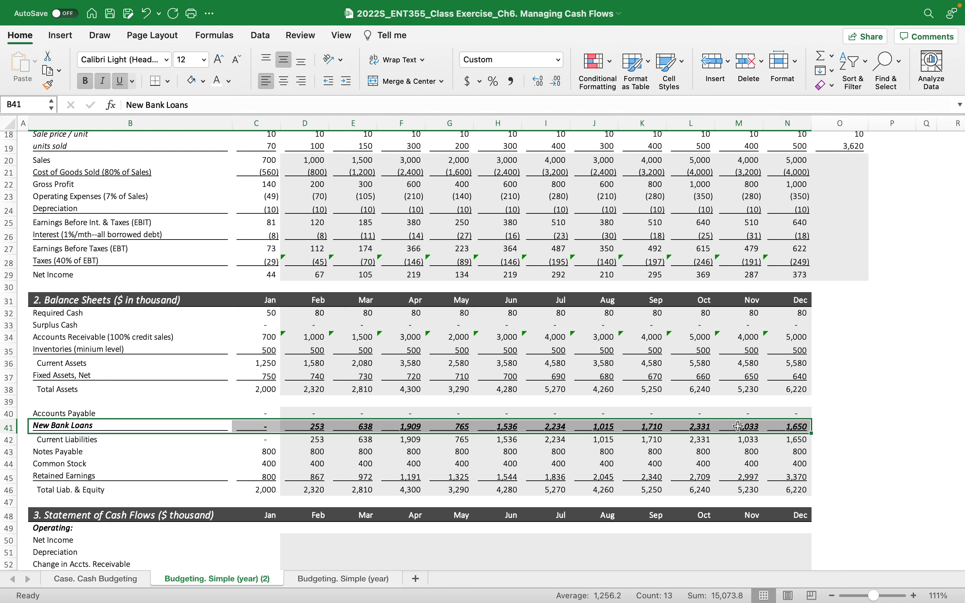
{"action": "left_click", "coordinate": [499, 464]}
{"action": "left_click", "coordinate": [458, 432]}
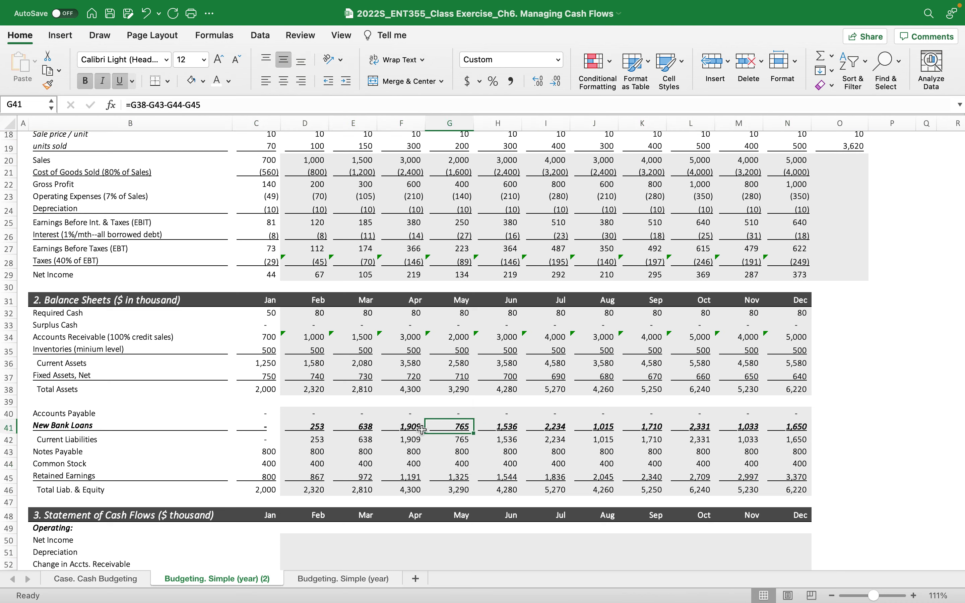
{"action": "left_click", "coordinate": [407, 430]}
{"action": "left_click", "coordinate": [364, 430]}
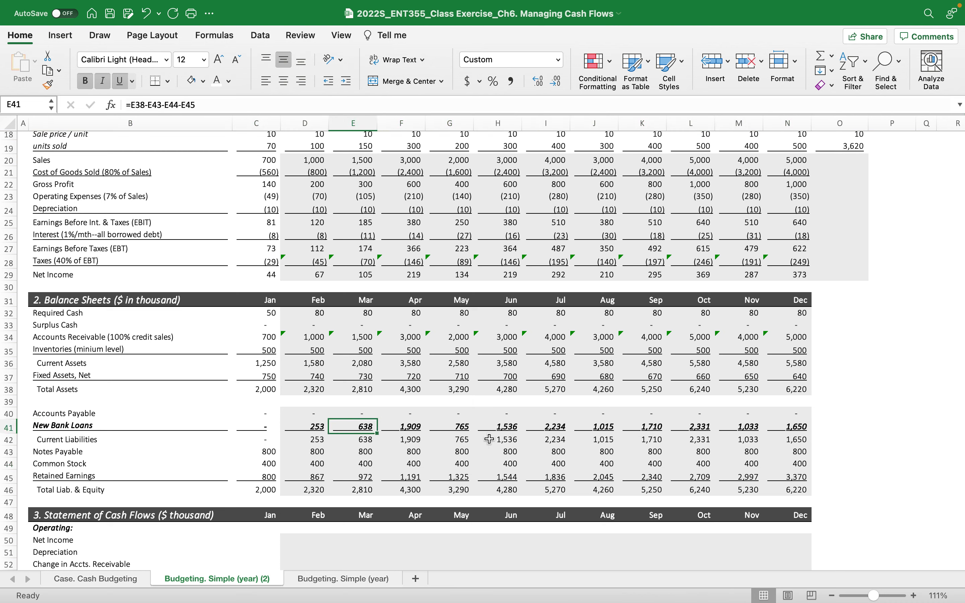
{"action": "scroll", "coordinate": [483, 438], "scroll_direction": "up", "scroll_amount": 2}
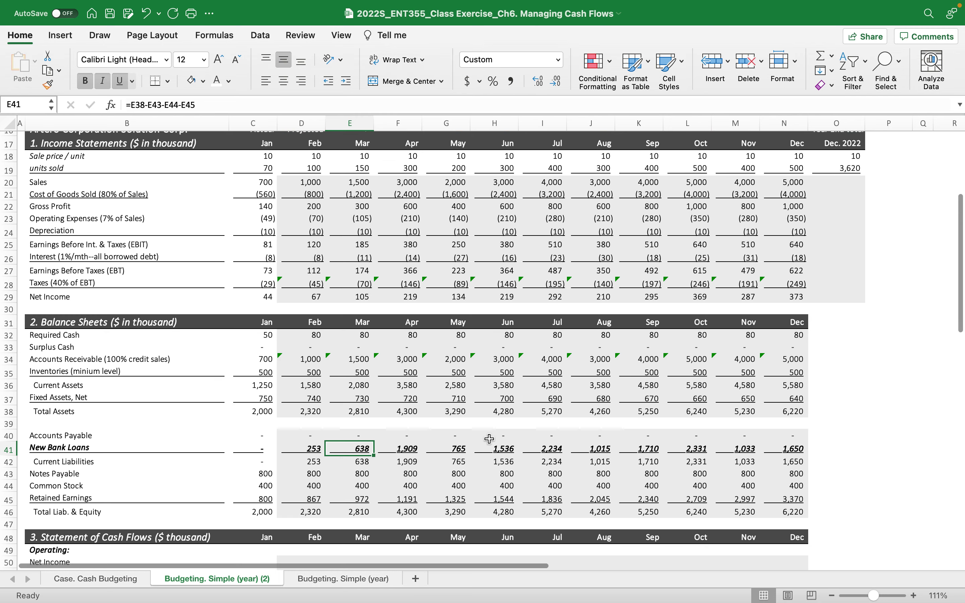
{"action": "left_click", "coordinate": [847, 180]}
{"action": "type", "text": "=sum("}
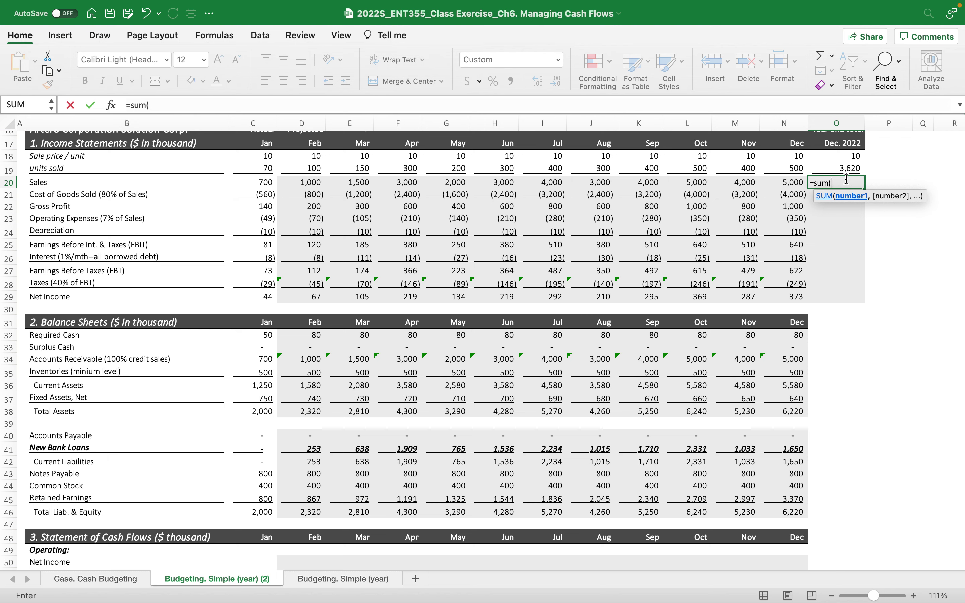
{"action": "key", "text": "BackSpace"}
{"action": "key", "text": "BackSpace"}
{"action": "key", "text": "BackSpace"}
{"action": "key", "text": "BackSpace"}
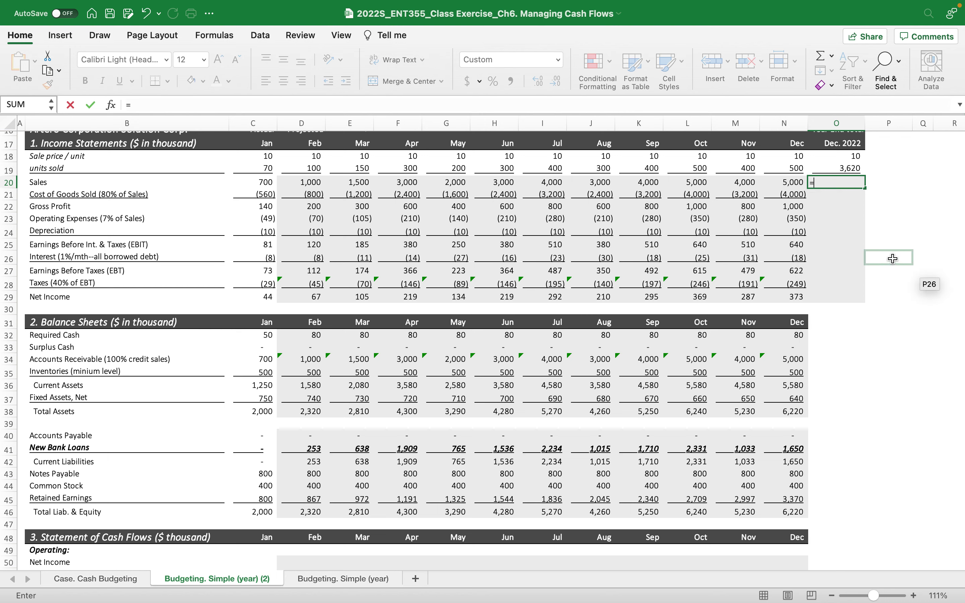
{"action": "key", "text": "Escape"}
- Extend December's income statement formulas, from sales through net income (N20:N29), into the Dec. 2022 column O20:O29
{"action": "left_click", "coordinate": [798, 182]}
{"action": "left_click_drag", "start_coordinate": [808, 188], "coordinate": [841, 183]}
{"action": "left_click", "coordinate": [842, 217]}
{"action": "left_click", "coordinate": [785, 197]}
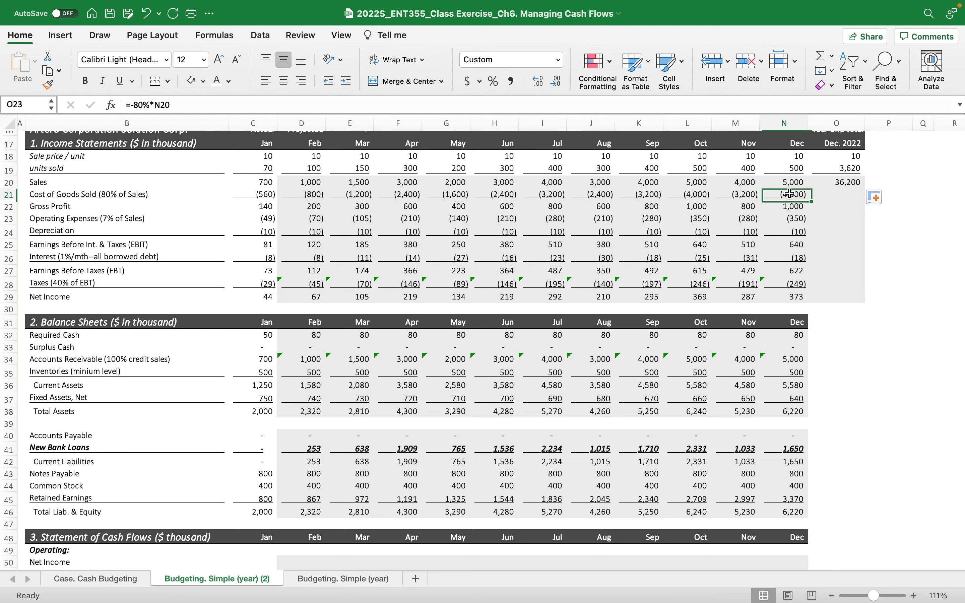
{"action": "left_click_drag", "start_coordinate": [808, 200], "coordinate": [841, 301]}
{"action": "left_click", "coordinate": [903, 277]}
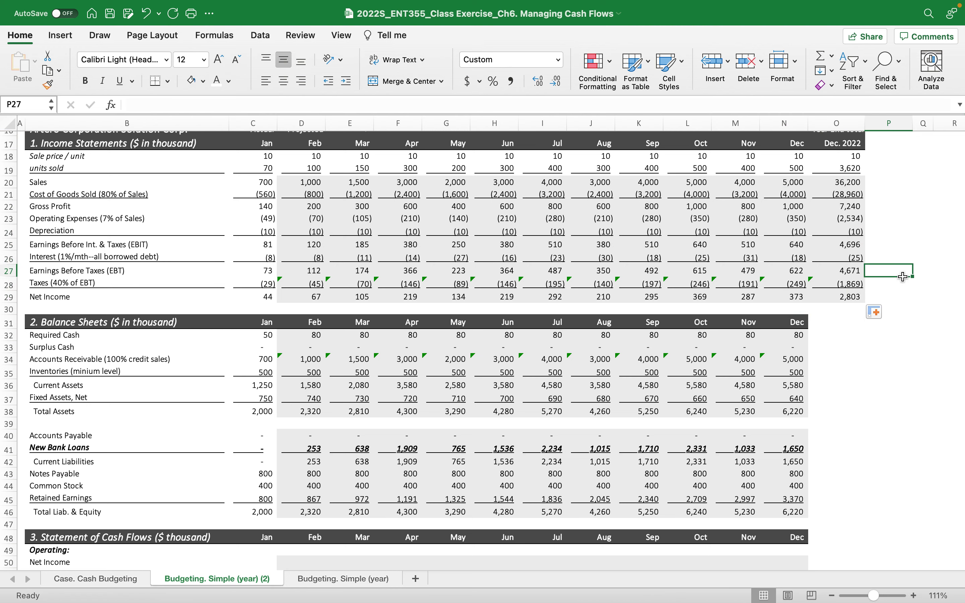
- Replace the Dec. 2022 depreciation formula in O24 with the sum of the monthly depreciation in C24:N24
{"action": "left_click", "coordinate": [829, 207]}
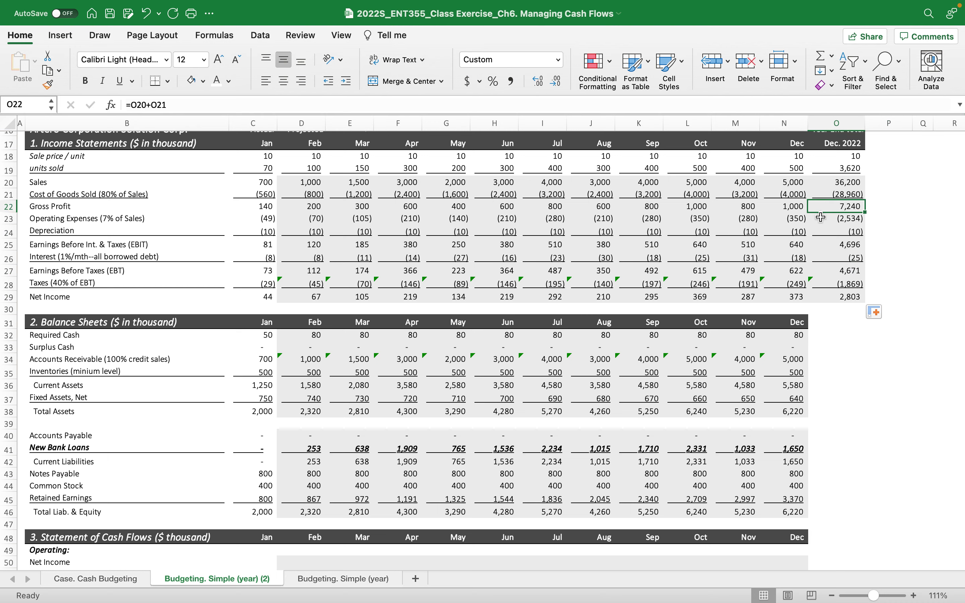
{"action": "left_click", "coordinate": [825, 218]}
{"action": "left_click", "coordinate": [824, 236]}
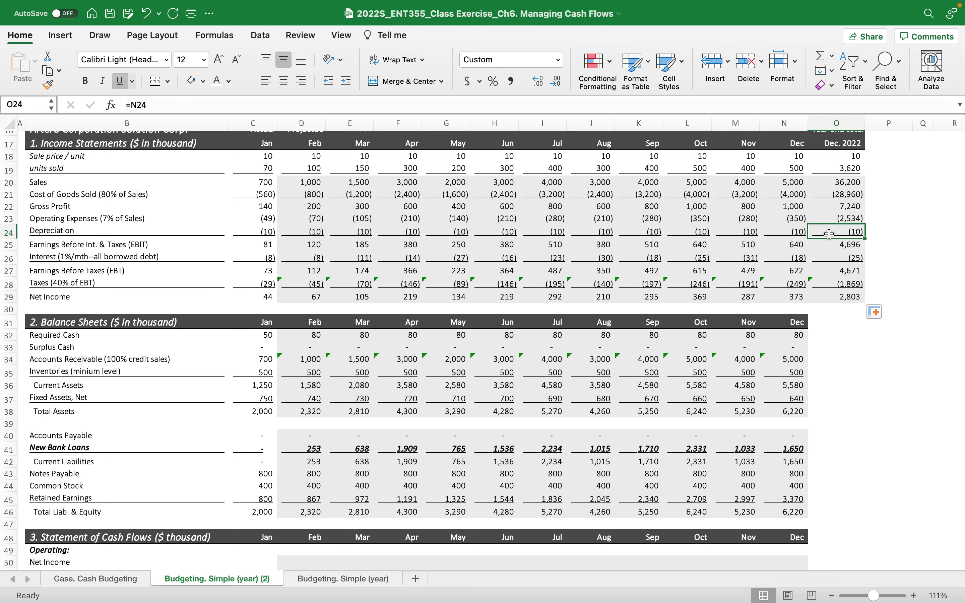
{"action": "type", "text": "=sum("}
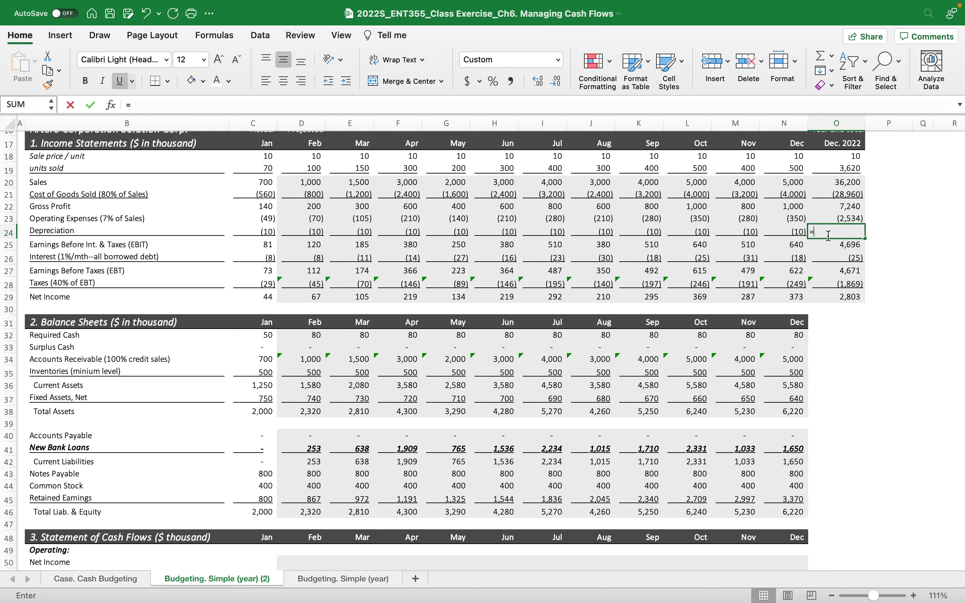
{"action": "left_click_drag", "start_coordinate": [244, 231], "coordinate": [782, 231]}
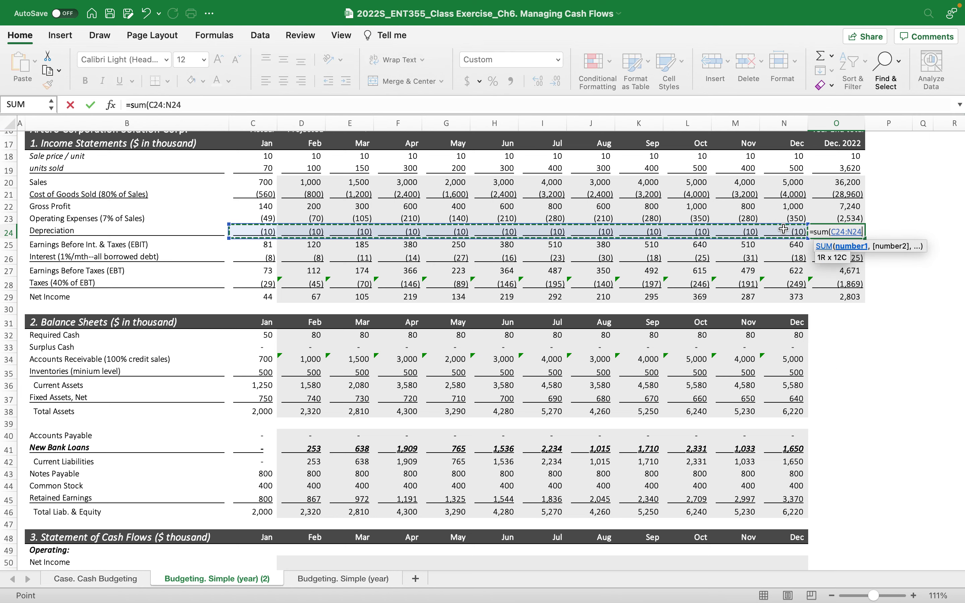
{"action": "key", "text": "Return"}
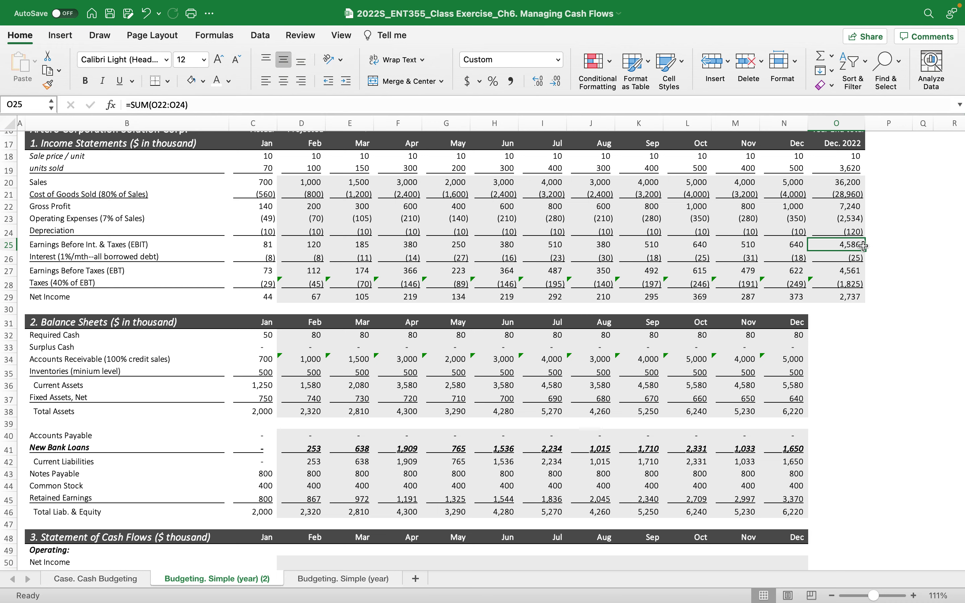
- Replace the Dec. 2022 interest formula in O26 with the sum of January through December interest, C26:N26, and check the net income formula in O29
{"action": "left_click", "coordinate": [845, 257]}
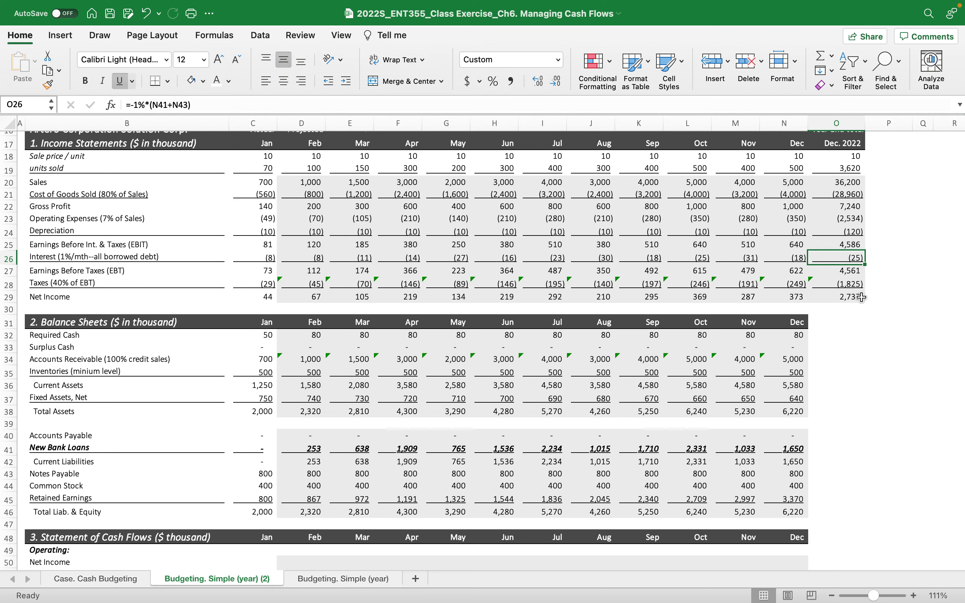
{"action": "type", "text": "=sum("}
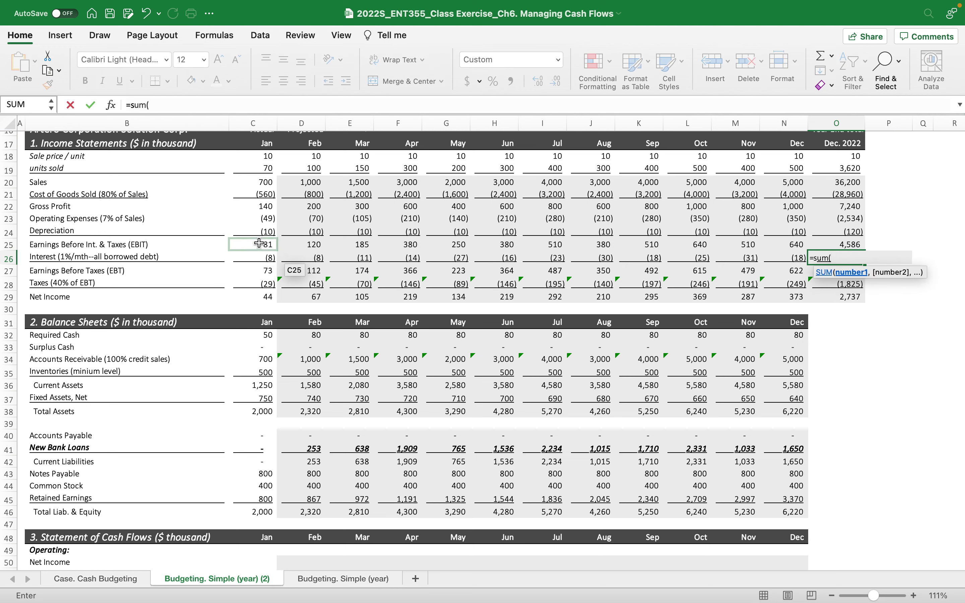
{"action": "left_click_drag", "start_coordinate": [251, 257], "coordinate": [797, 259]}
{"action": "key", "text": "Return"}
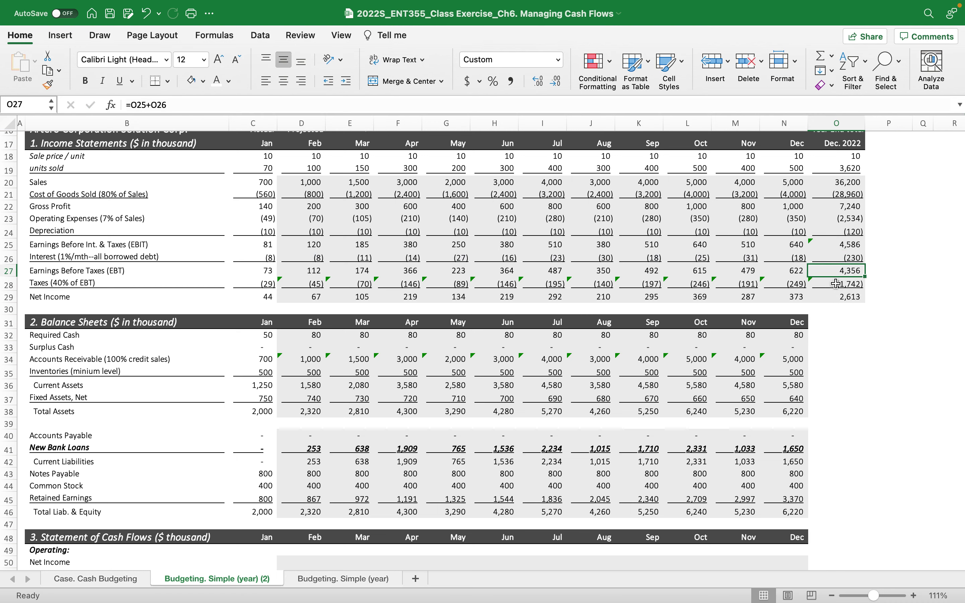
{"action": "left_click", "coordinate": [824, 297]}
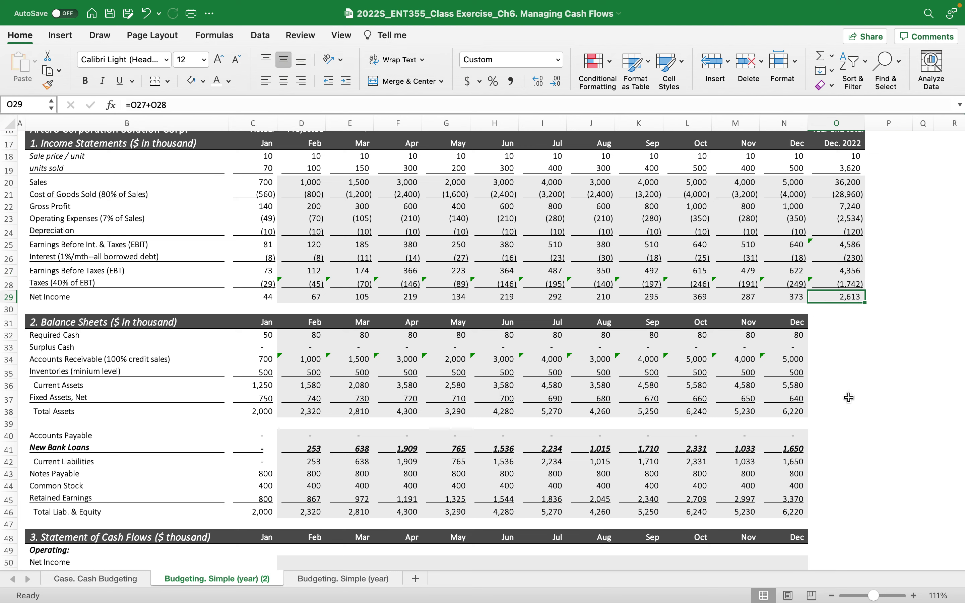
- Review the New Bank Loans row and its April formula, and look over the unfilled Statement of Cash Flows and Cash Budget sections
{"action": "scroll", "coordinate": [850, 398], "scroll_direction": "up", "scroll_amount": 2}
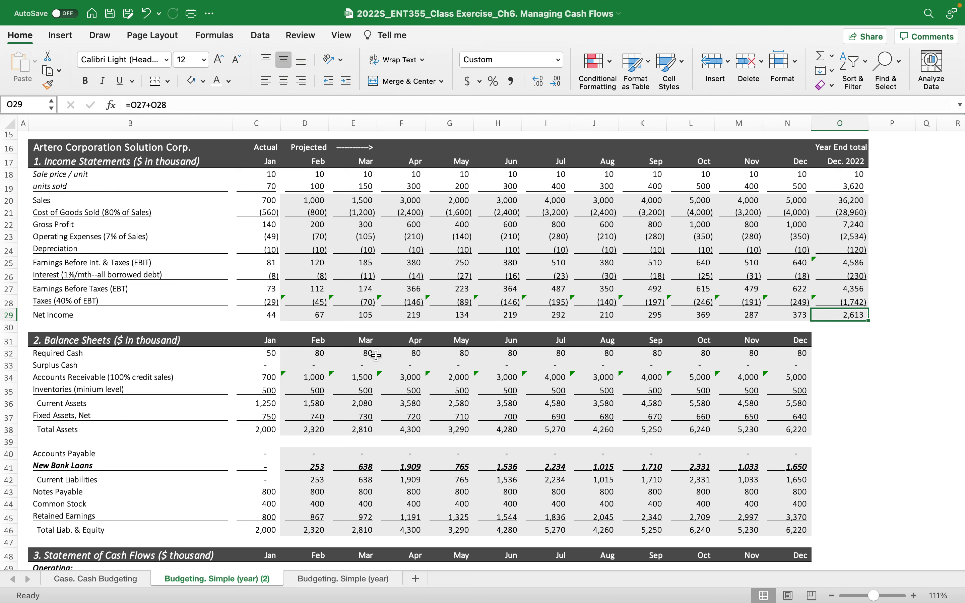
{"action": "scroll", "coordinate": [377, 355], "scroll_direction": "down", "scroll_amount": 1}
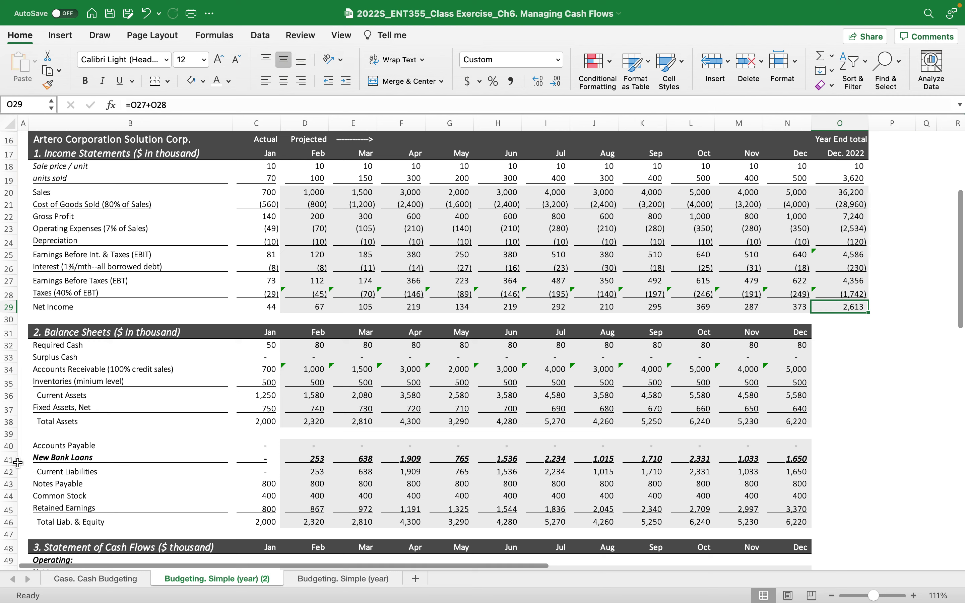
{"action": "left_click", "coordinate": [7, 459]}
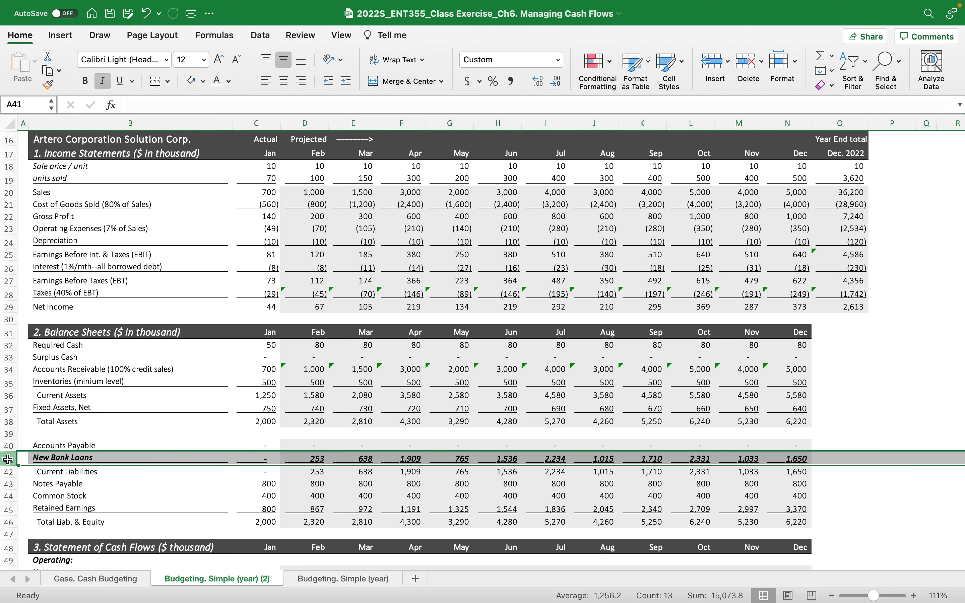
{"action": "scroll", "coordinate": [165, 461], "scroll_direction": "down", "scroll_amount": 1}
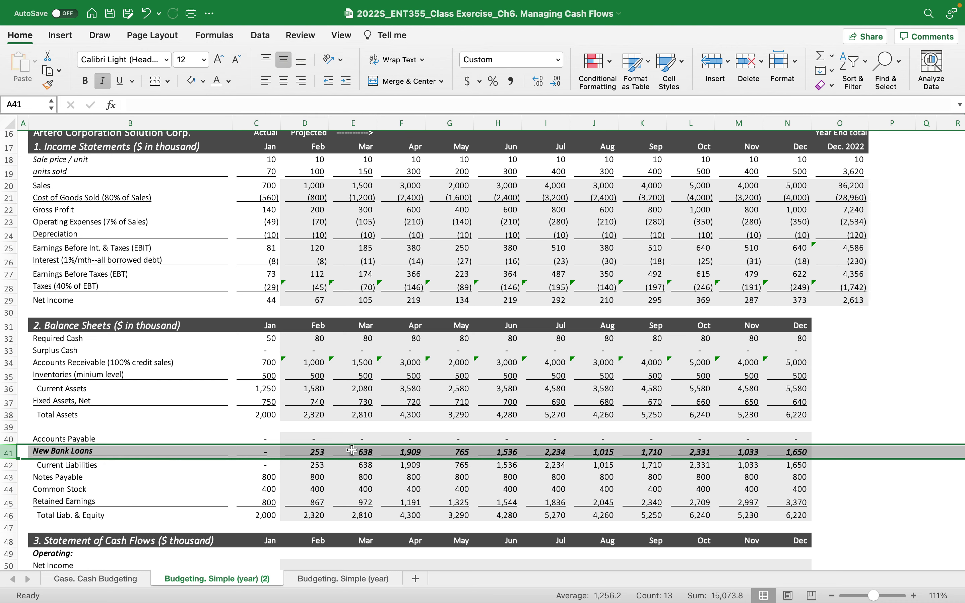
{"action": "left_click", "coordinate": [352, 450]}
{"action": "left_click", "coordinate": [415, 449]}
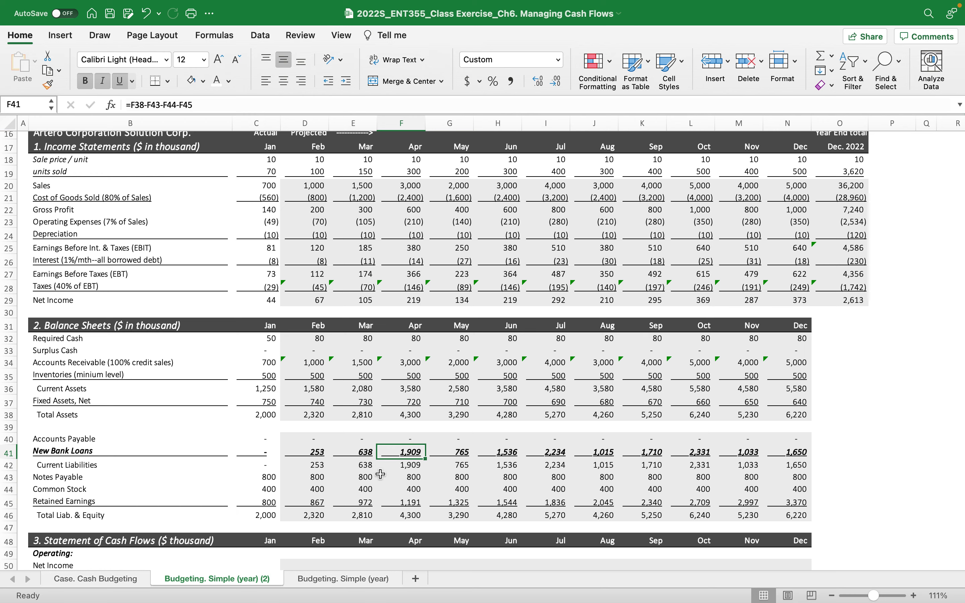
{"action": "scroll", "coordinate": [382, 474], "scroll_direction": "down", "scroll_amount": 10}
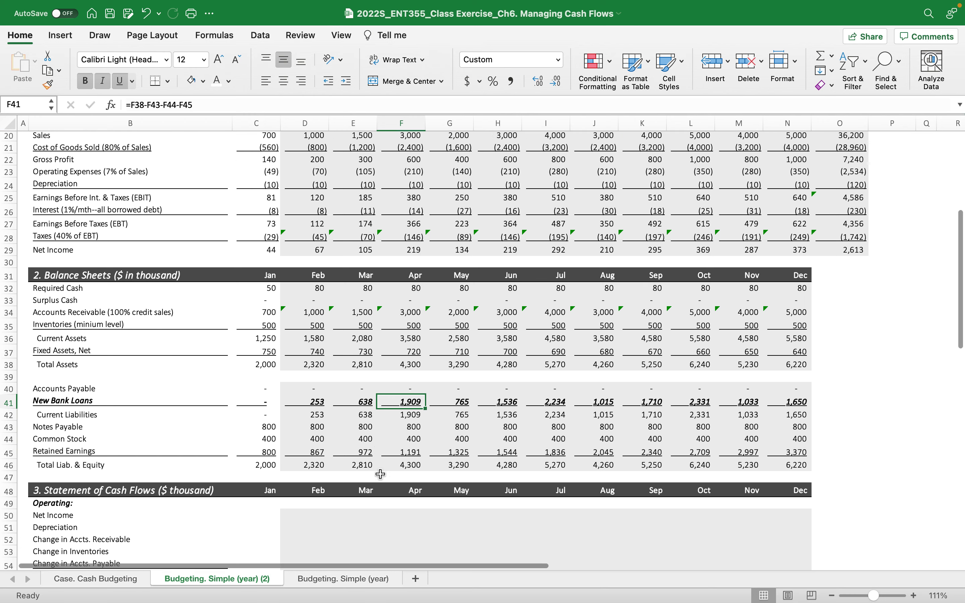
{"action": "scroll", "coordinate": [381, 473], "scroll_direction": "down", "scroll_amount": 3}
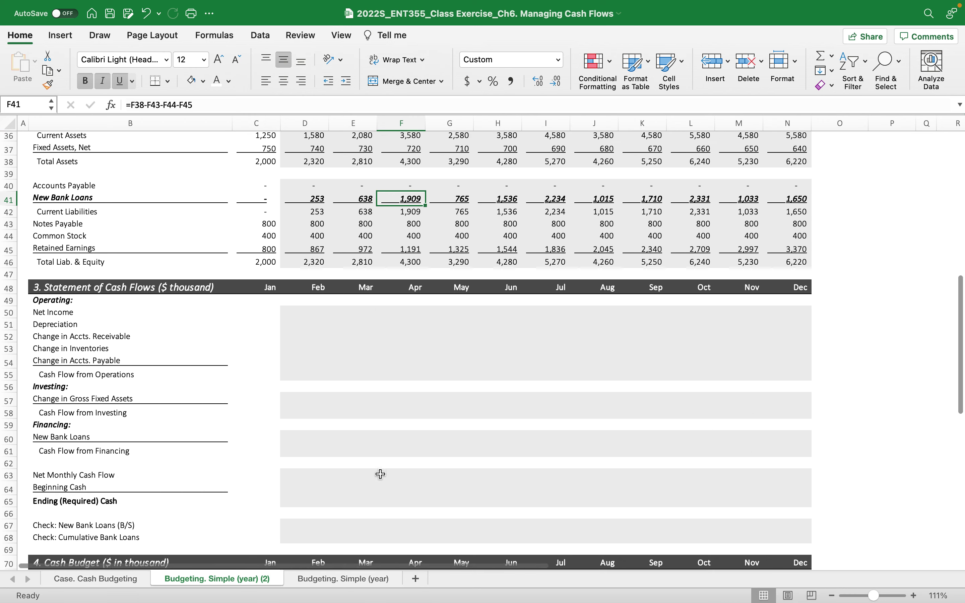
{"action": "scroll", "coordinate": [381, 473], "scroll_direction": "down", "scroll_amount": 5}
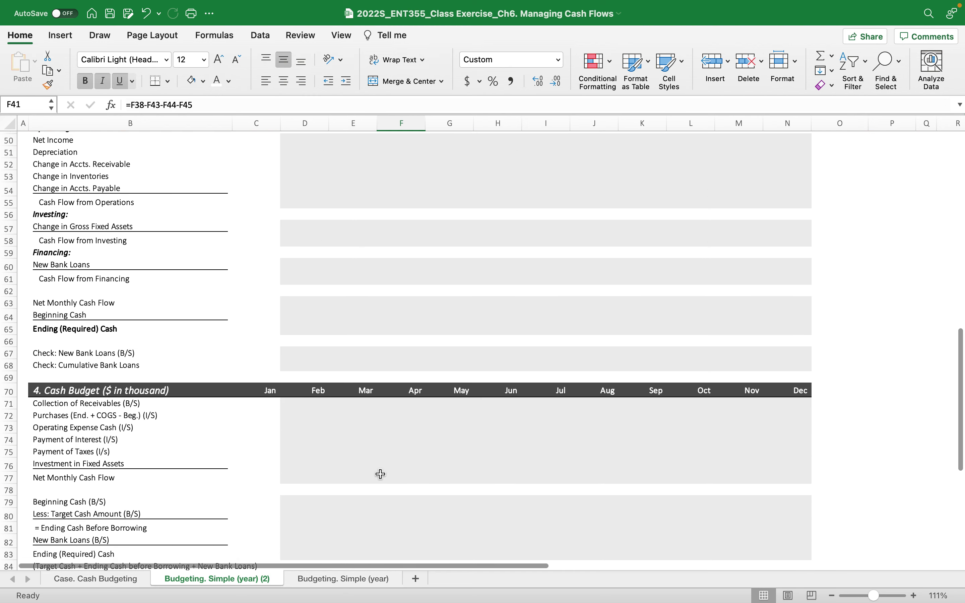
{"action": "scroll", "coordinate": [381, 474], "scroll_direction": "down", "scroll_amount": 2}
{"action": "scroll", "coordinate": [382, 474], "scroll_direction": "up", "scroll_amount": 15}
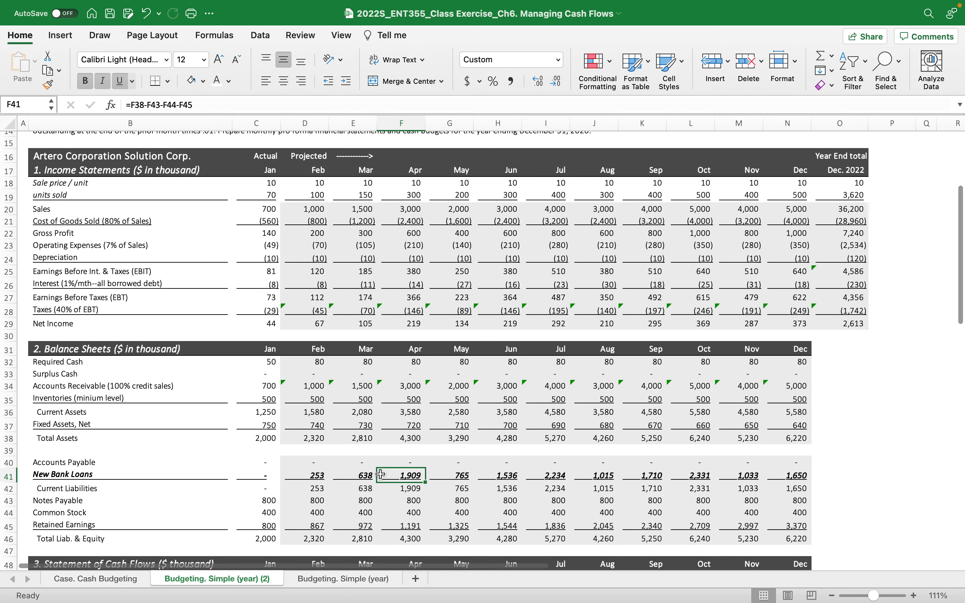
{"action": "scroll", "coordinate": [381, 474], "scroll_direction": "down", "scroll_amount": 2}
{"action": "scroll", "coordinate": [381, 474], "scroll_direction": "down", "scroll_amount": 5}
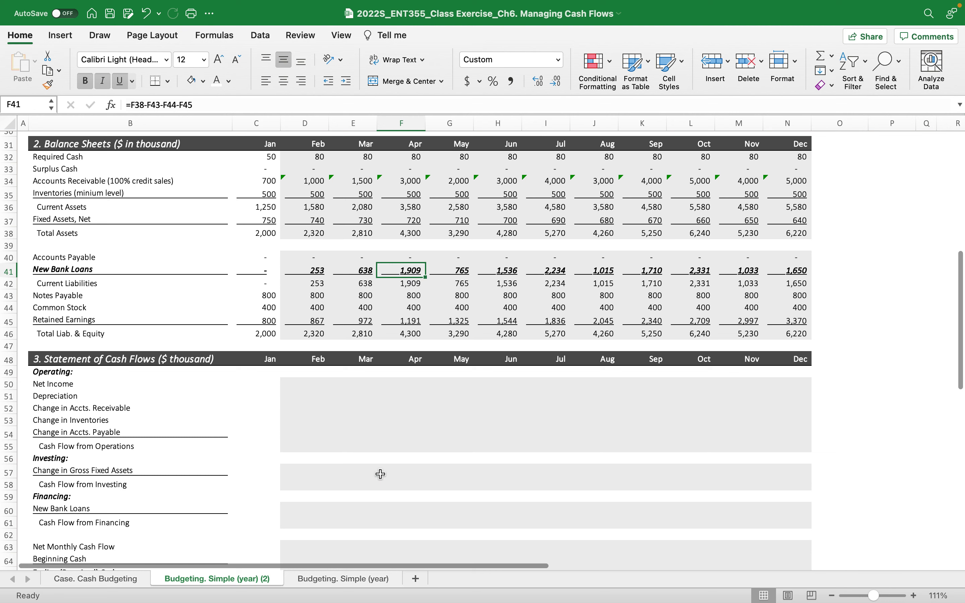